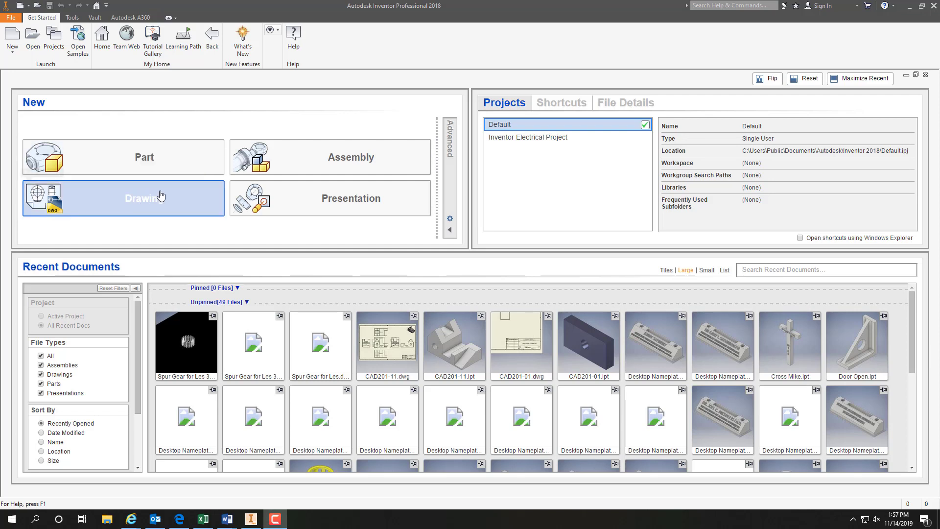
Create a new assembly and browse for a component to place, opening the folder on the C: drive that holds the CAD201 parts.
click(355, 160)
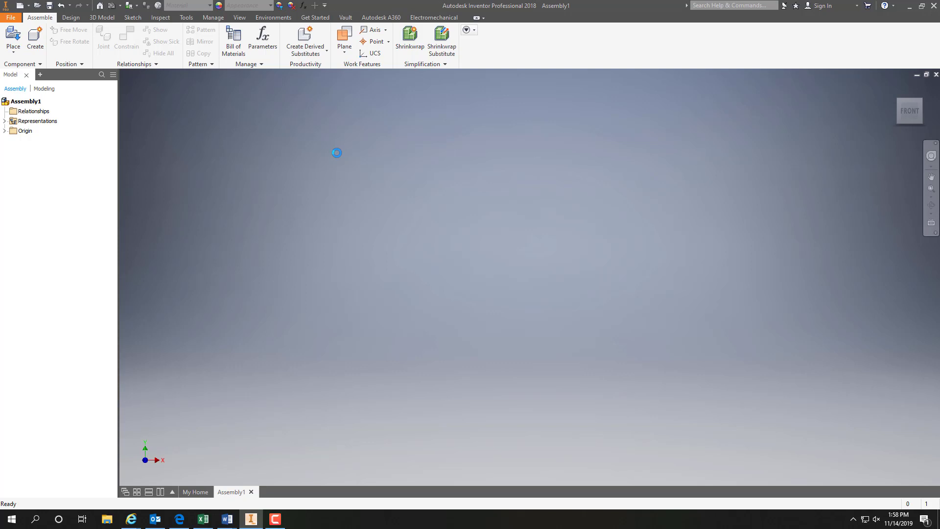
click(15, 54)
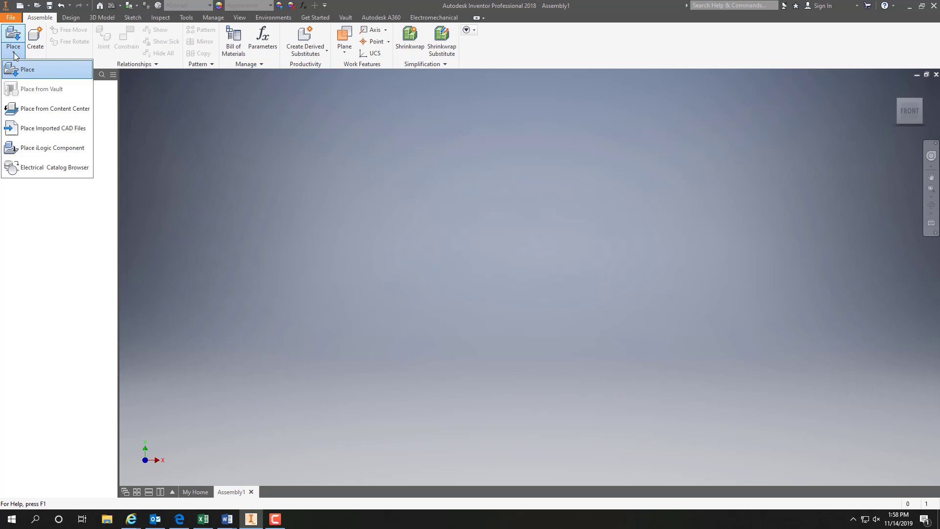
click(25, 71)
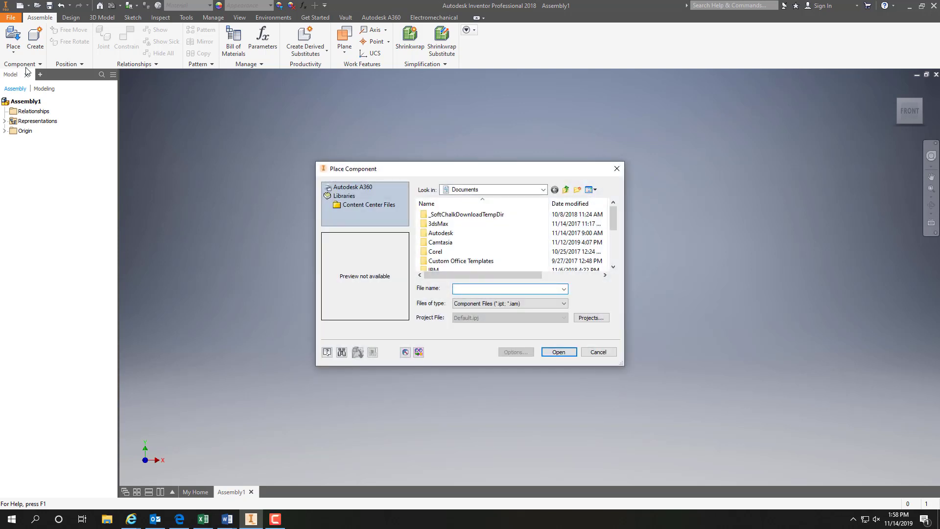
double_click(544, 190)
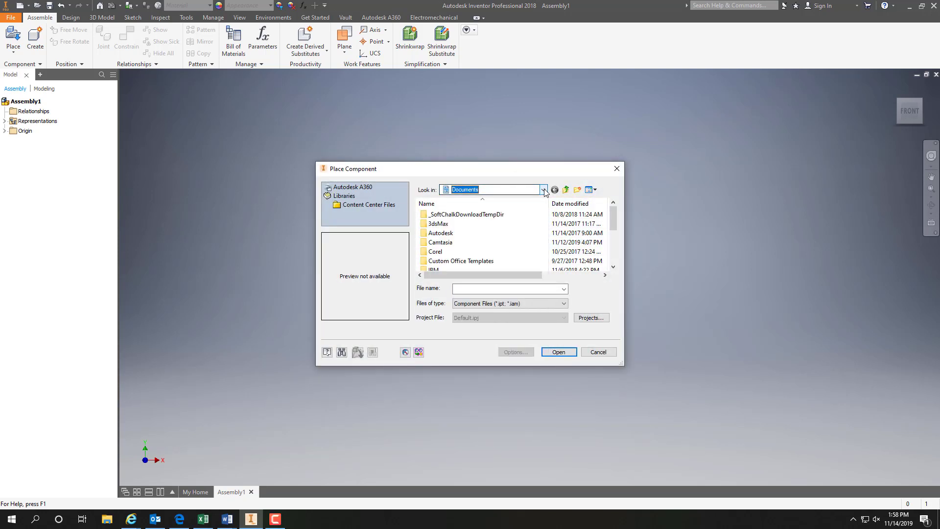
click(544, 190)
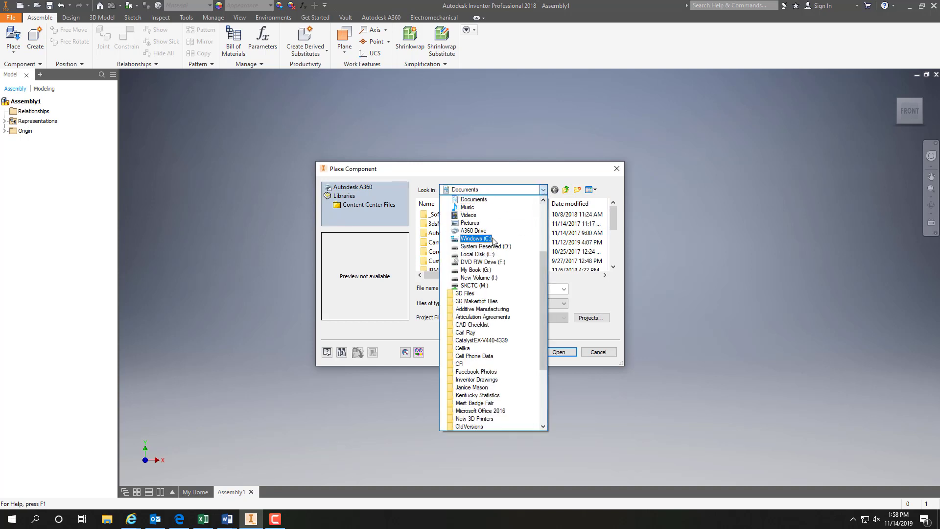
click(474, 239)
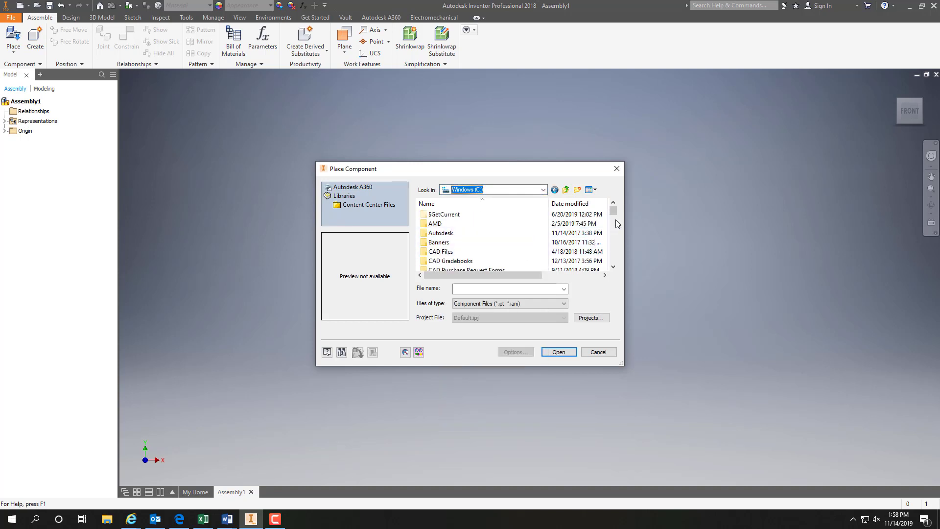
scroll(614, 217, down, 3)
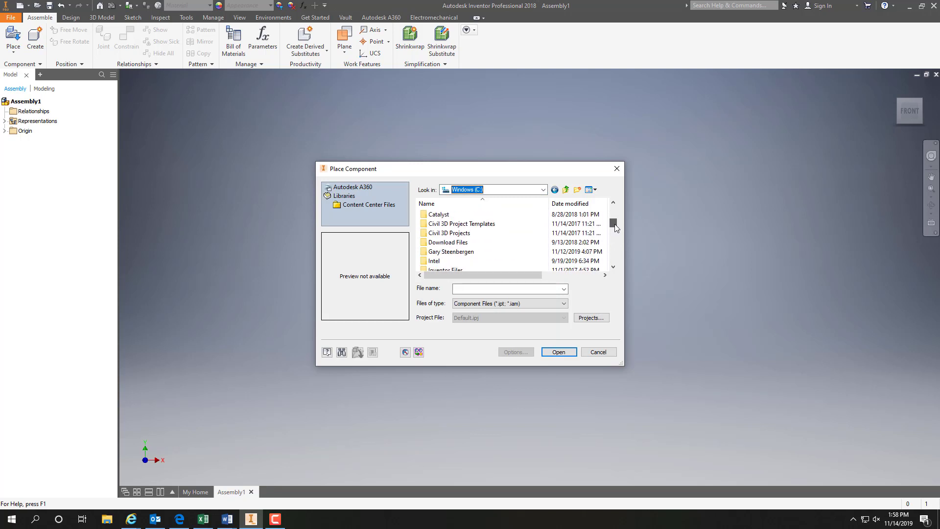
double_click(450, 252)
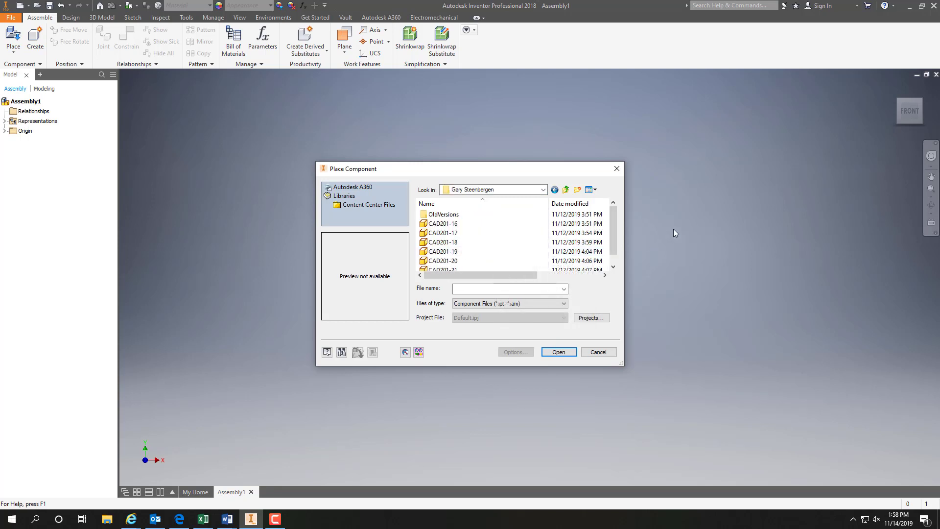
scroll(614, 224, down, 1)
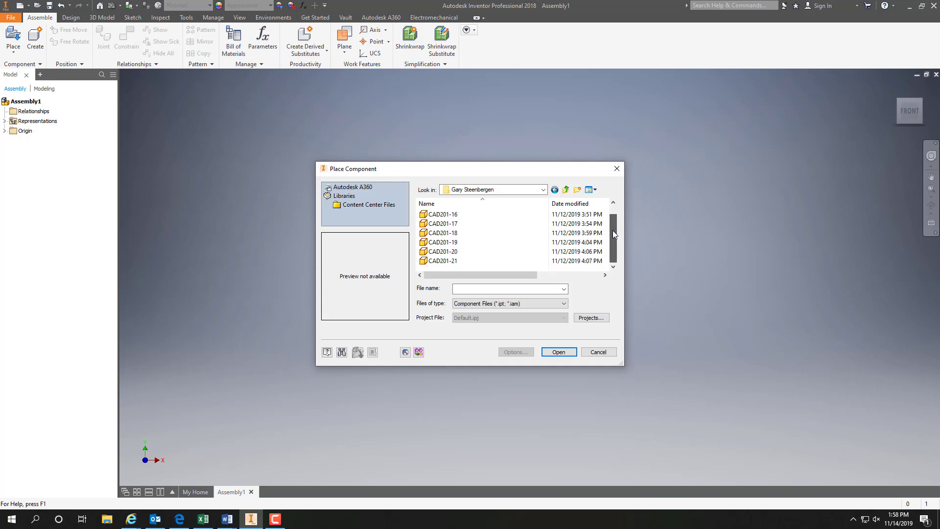
scroll(615, 227, up, 1)
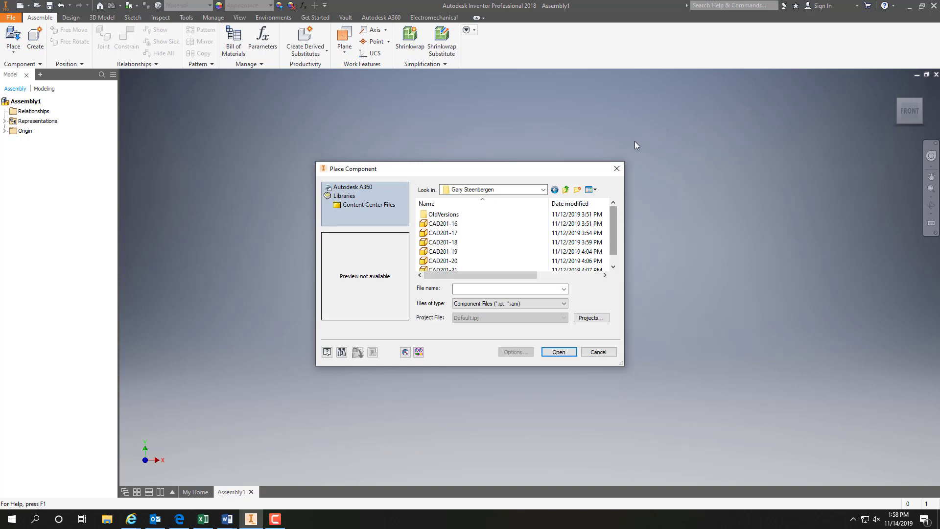
Place one instance of the triangular bracket CAD201-16 in the empty assembly.
click(442, 225)
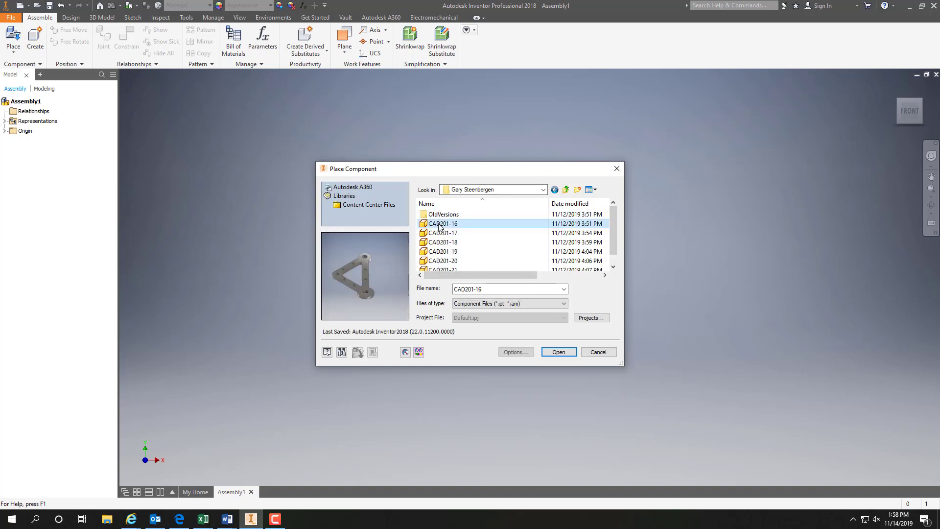
click(559, 352)
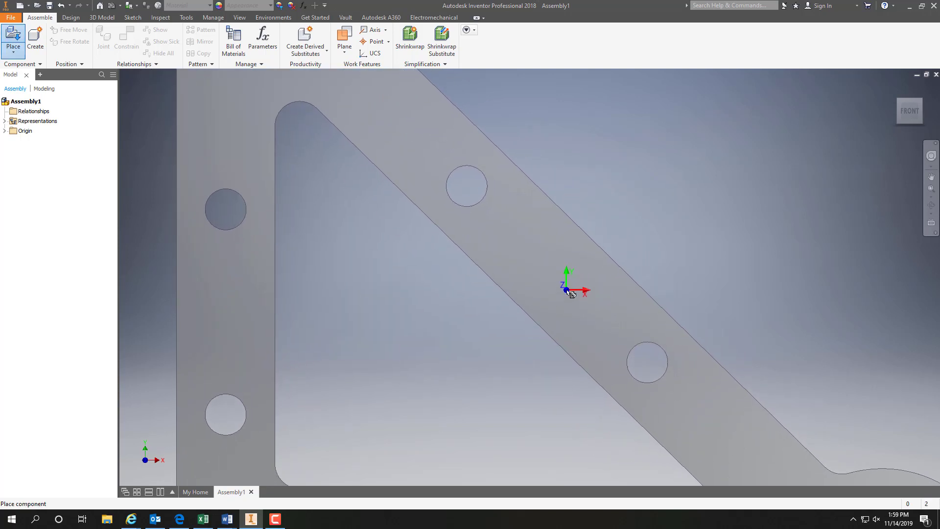
click(567, 289)
key(F6)
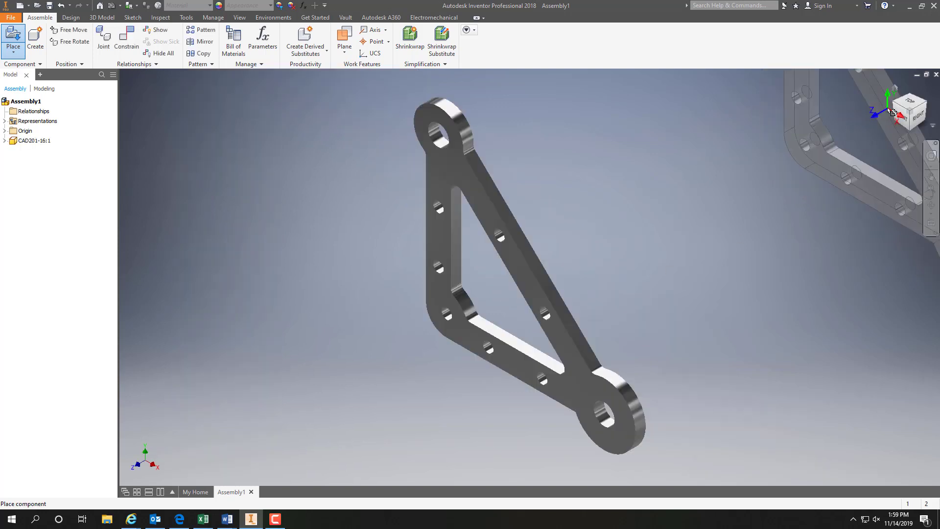
key(Escape)
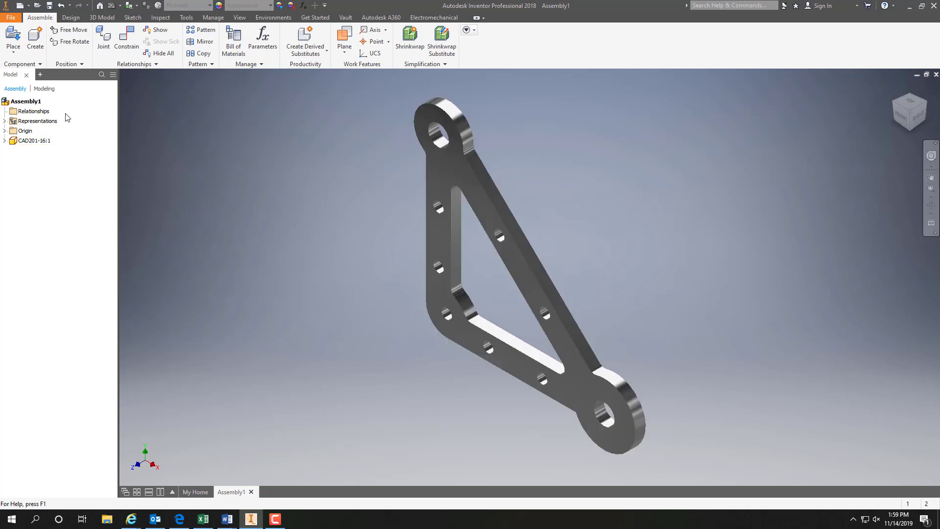
Place one instance of the short two-hole link CAD201-17 beside the upper end of the triangular bracket.
click(13, 52)
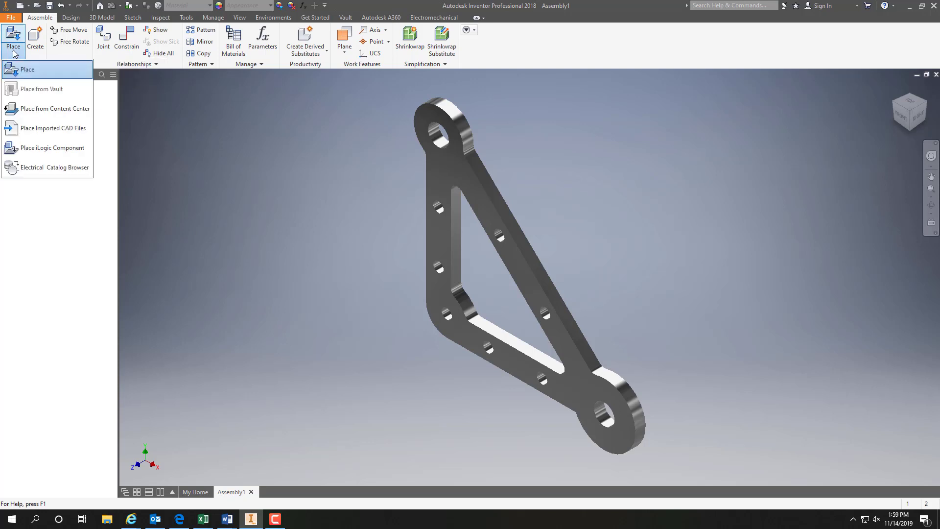
click(28, 71)
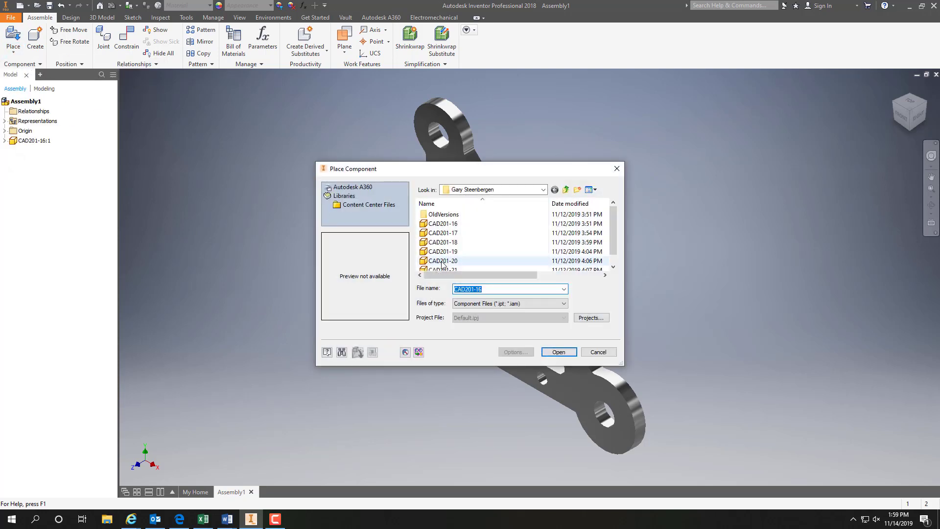
click(443, 233)
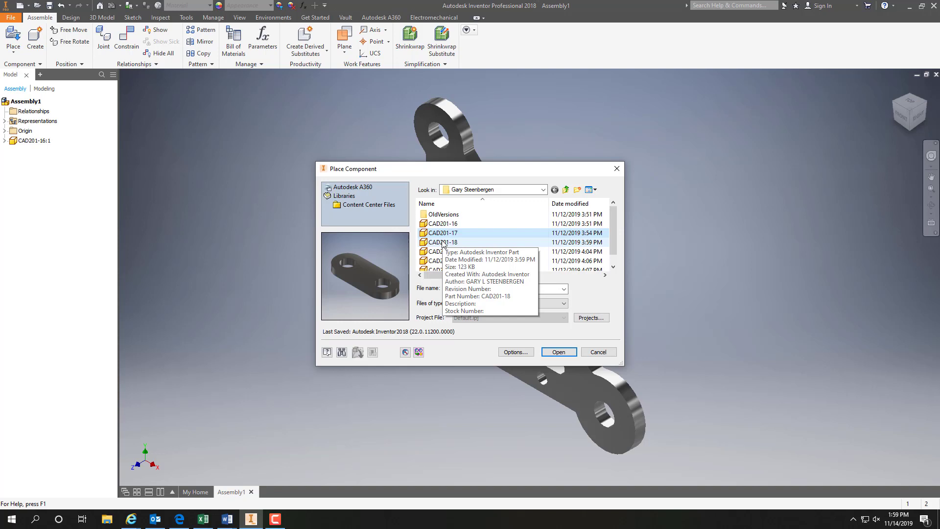
click(558, 352)
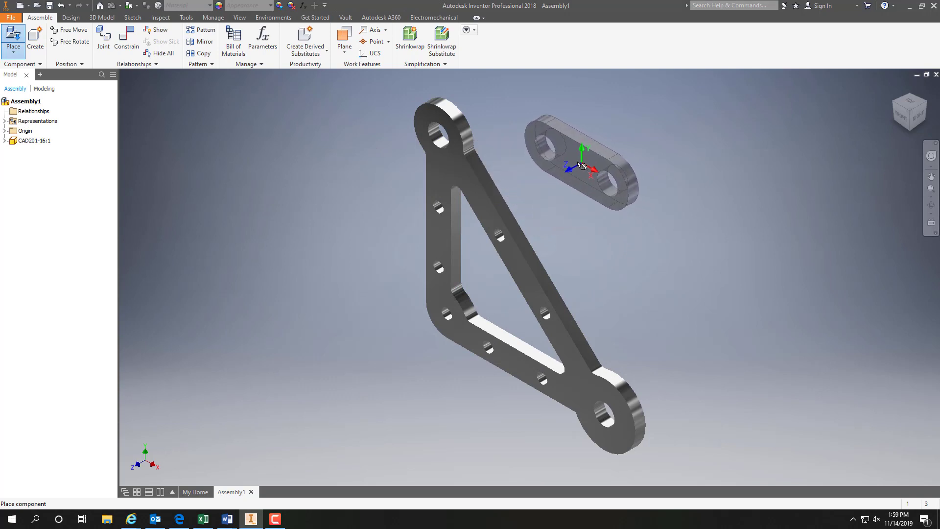
click(571, 159)
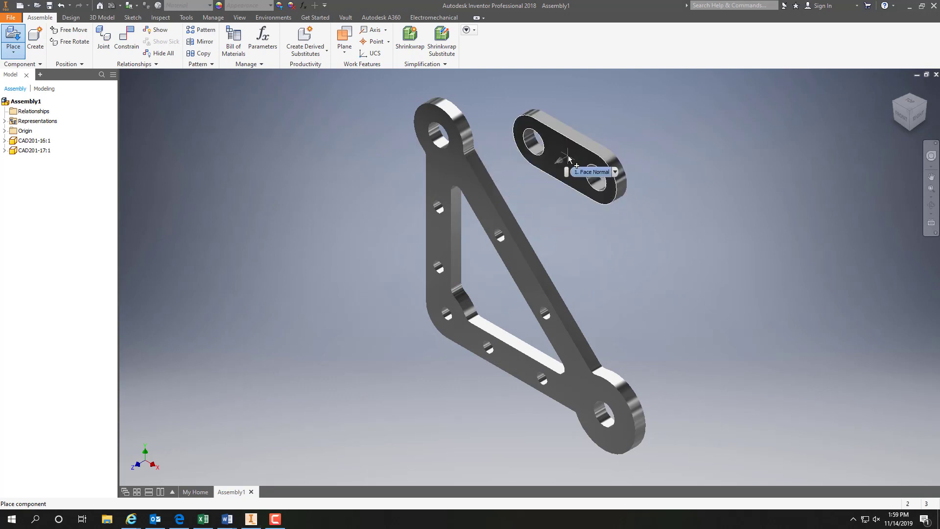
Place one instance of the slotted link CAD201-18 on the far side of the short link from the bracket.
click(13, 51)
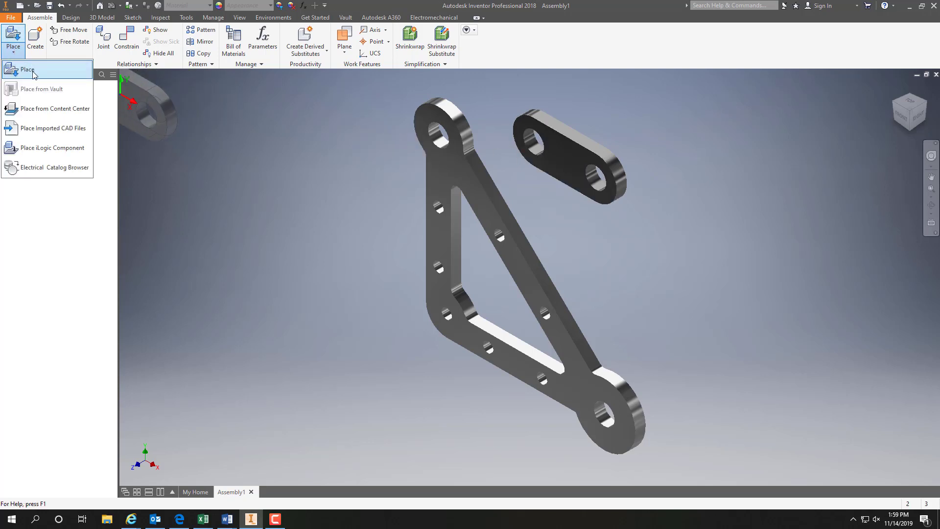
click(20, 69)
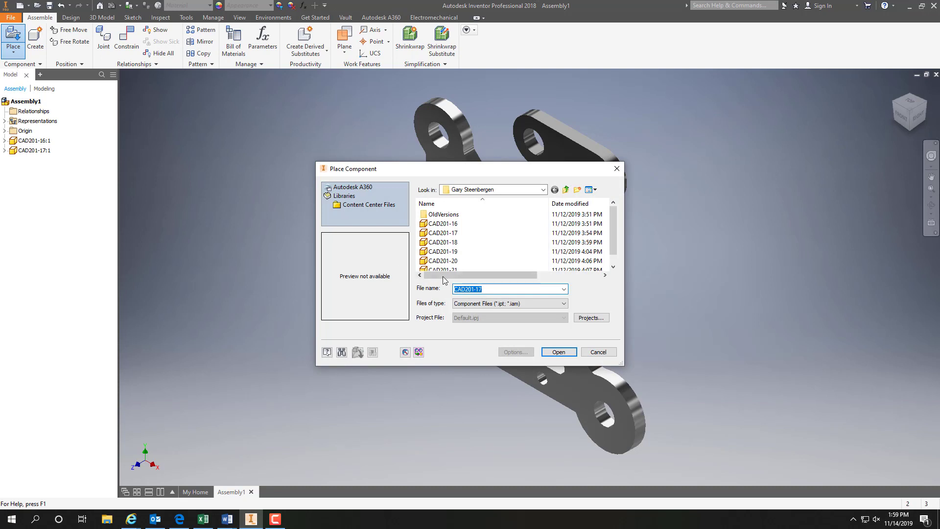
click(442, 242)
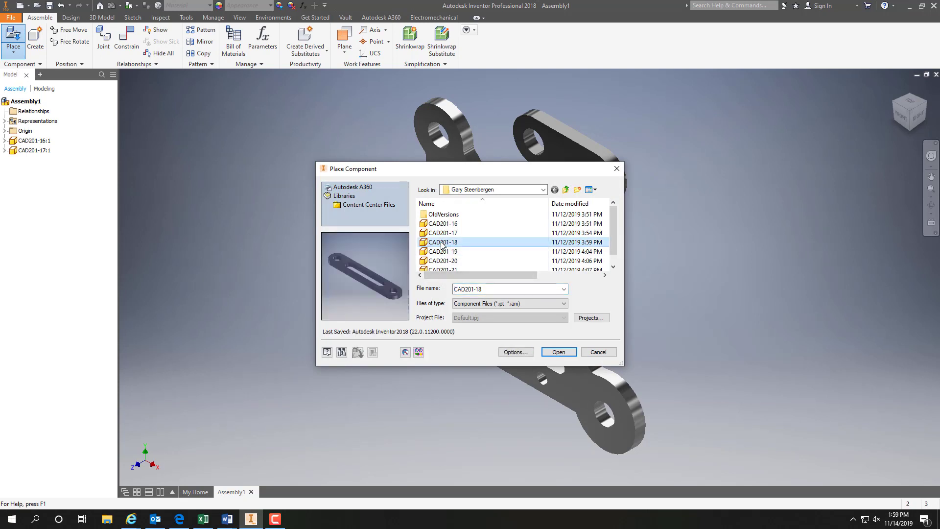
click(558, 352)
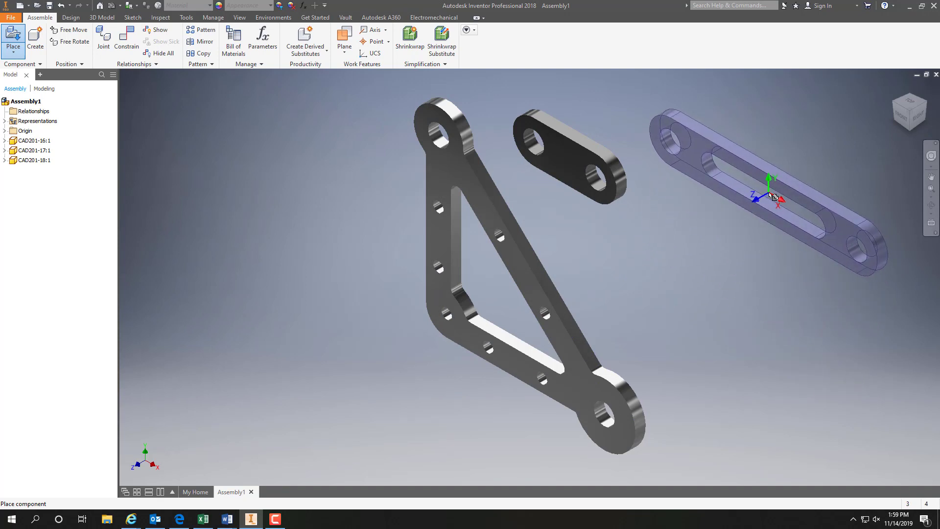
click(770, 195)
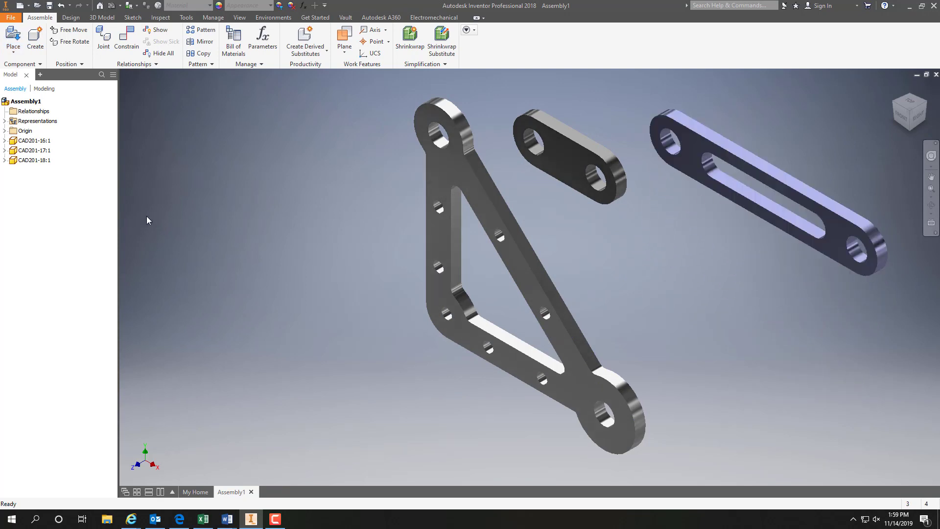
key(Escape)
Place one instance of the slotted link CAD201-19 just below the CAD201-18 link.
click(16, 55)
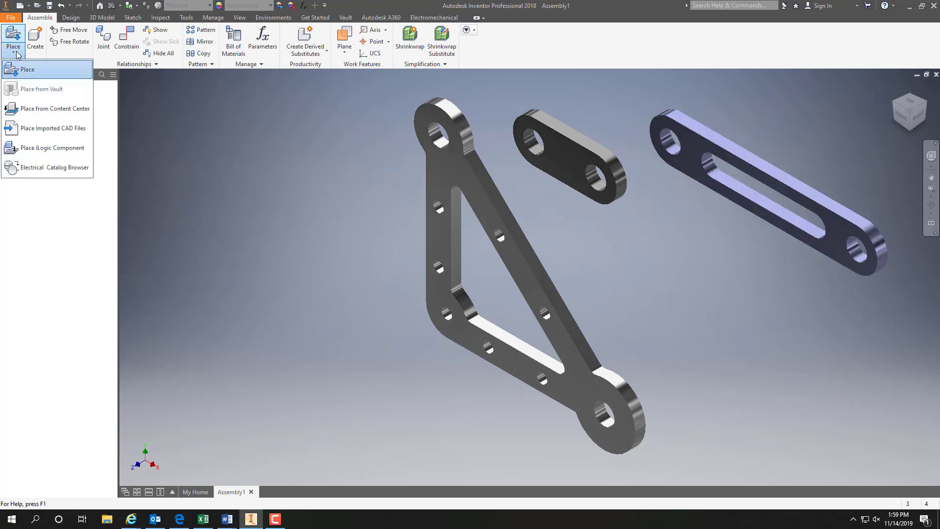
click(29, 74)
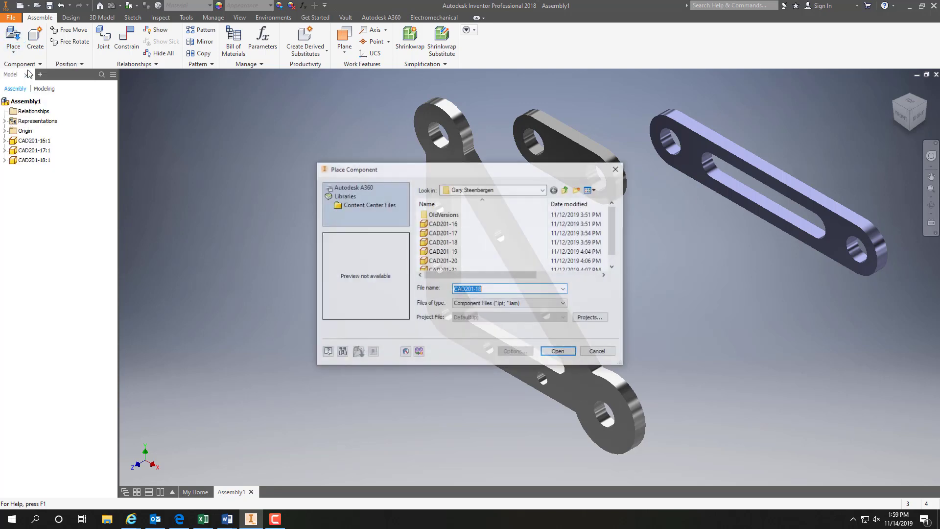
click(447, 253)
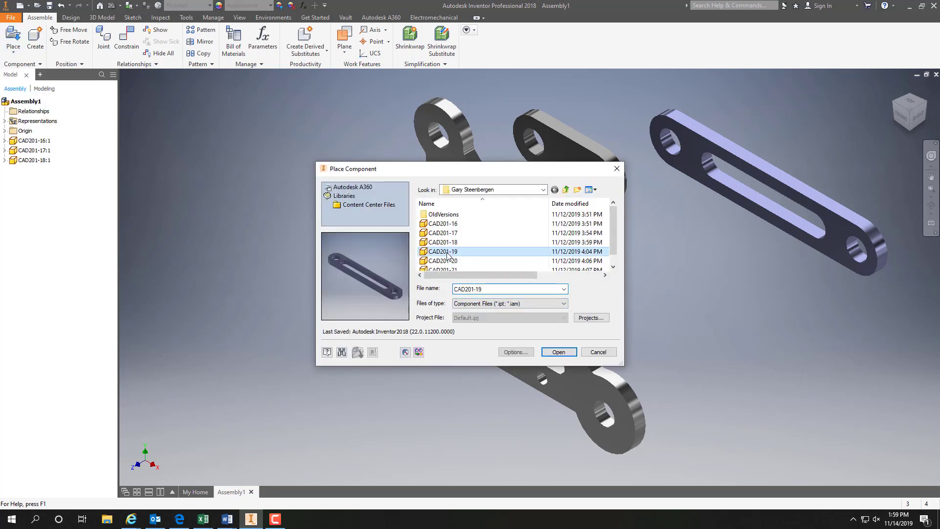
click(563, 352)
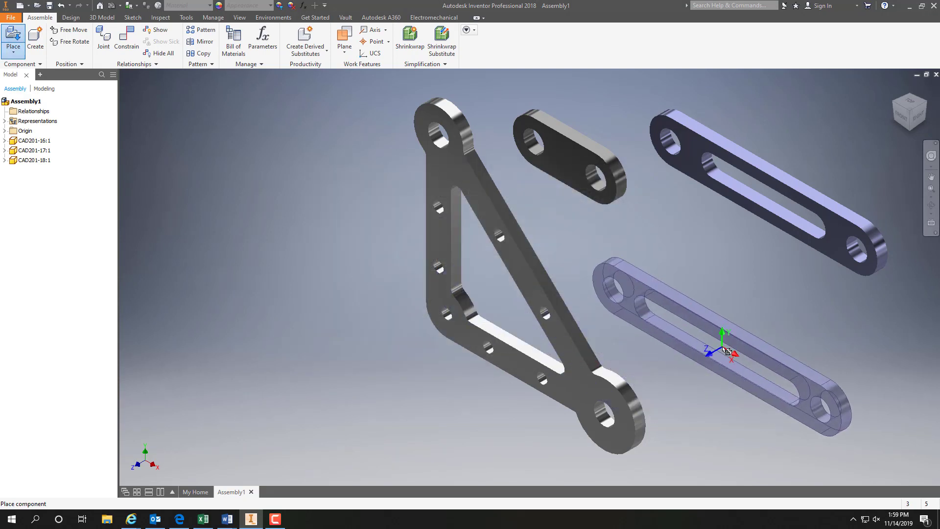
click(776, 280)
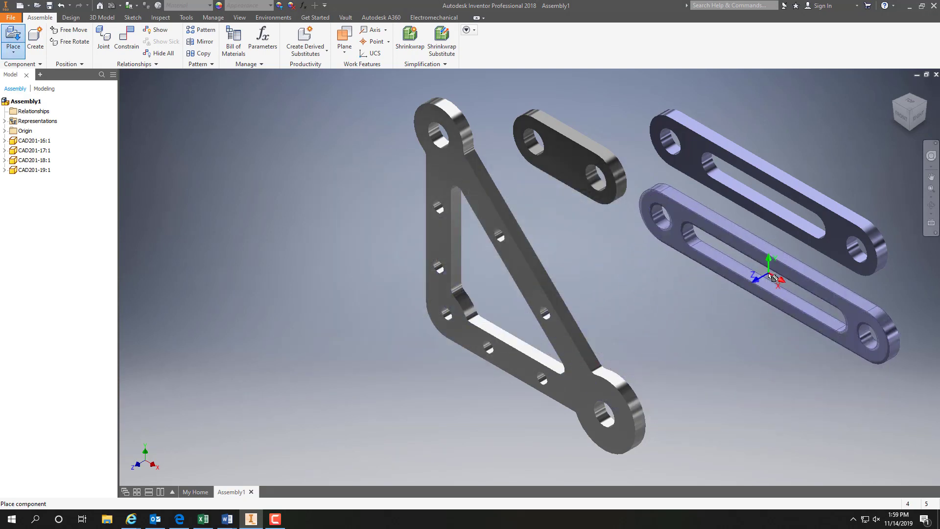
key(Escape)
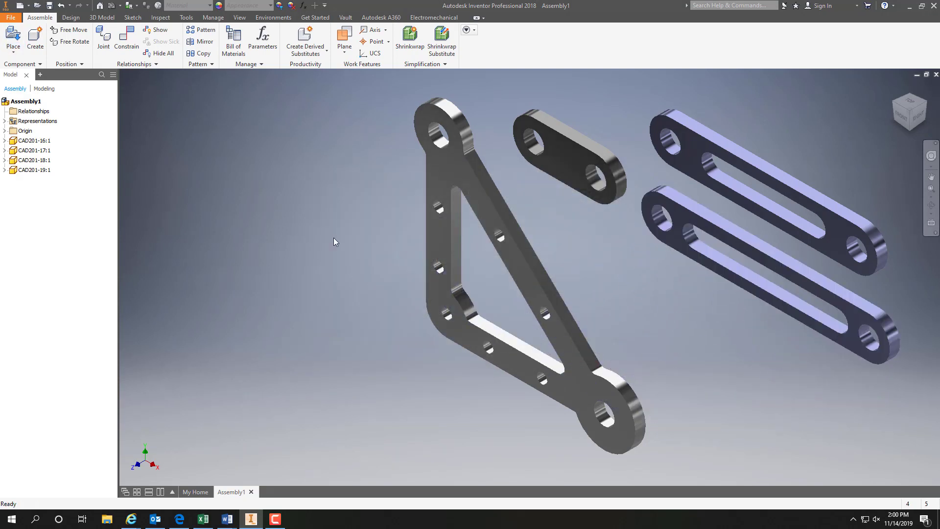
Place two instances of the short pin CAD201-20 in the free space below the slotted links.
click(13, 55)
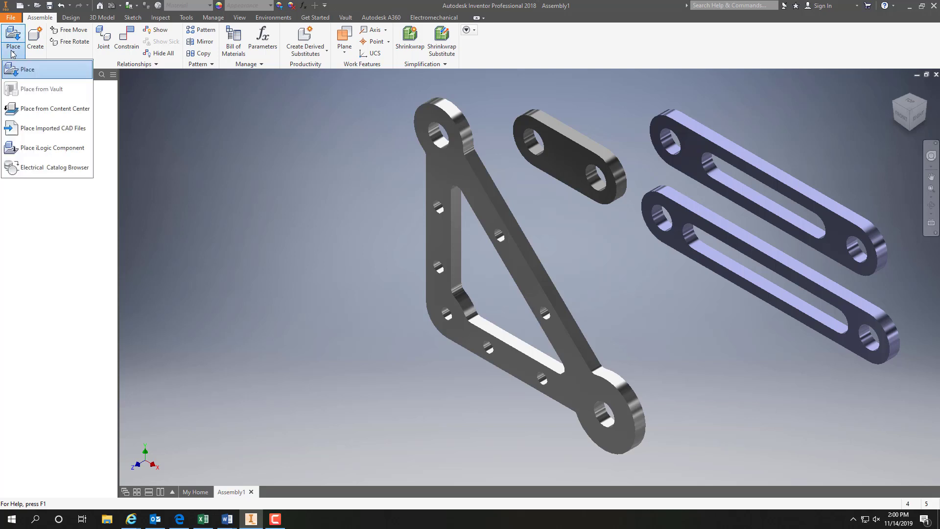
click(27, 73)
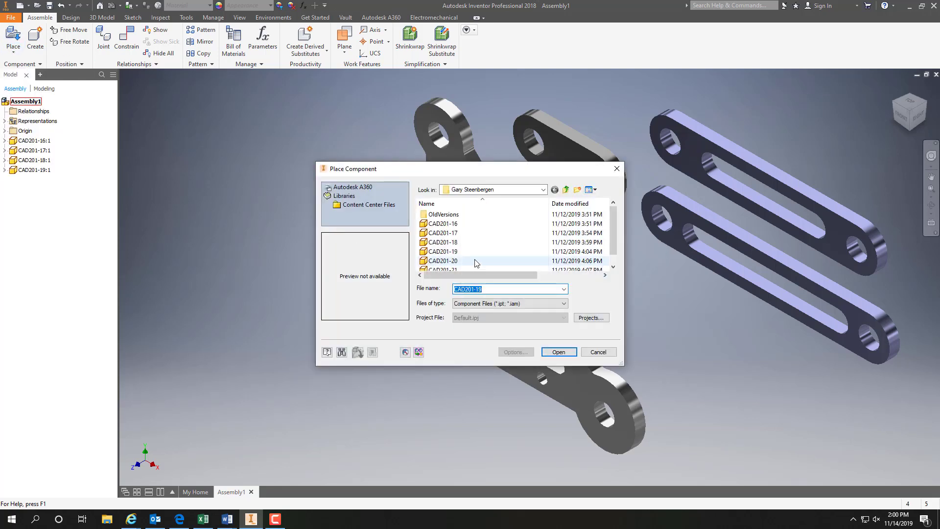
click(445, 261)
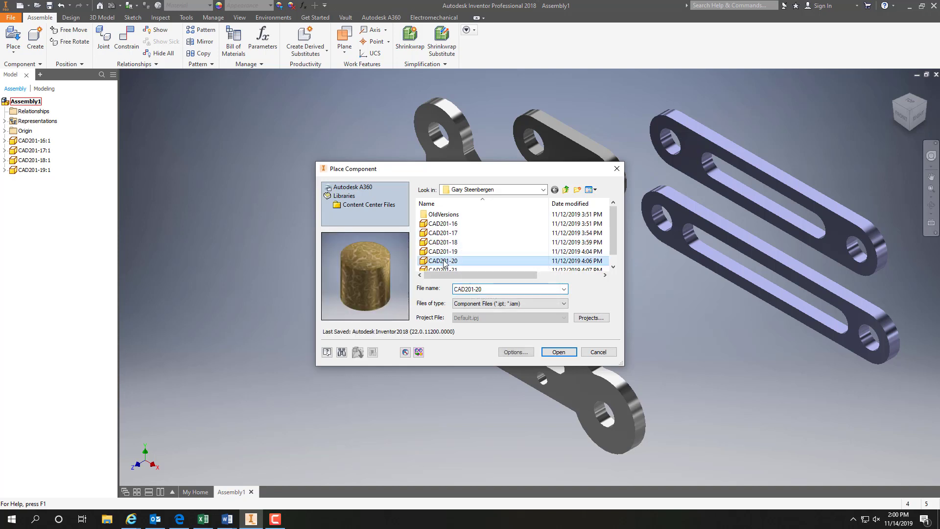
click(558, 352)
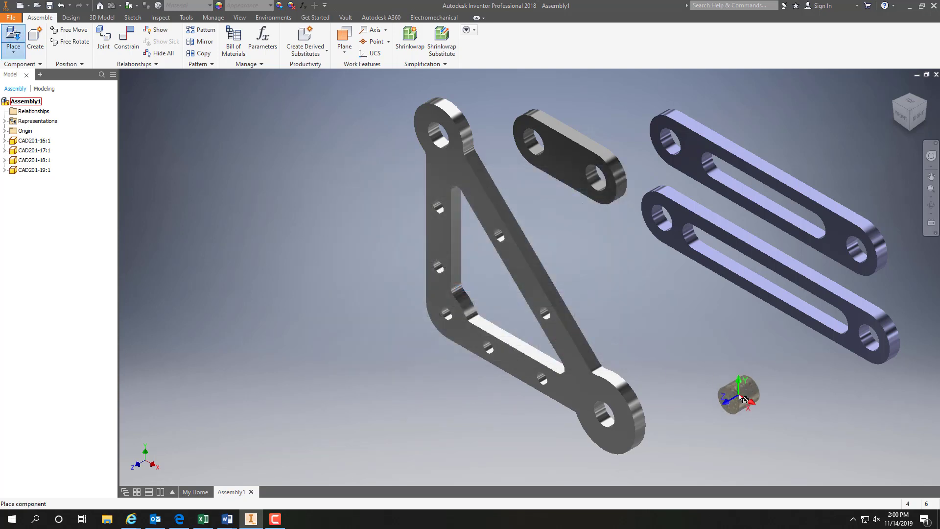
click(780, 387)
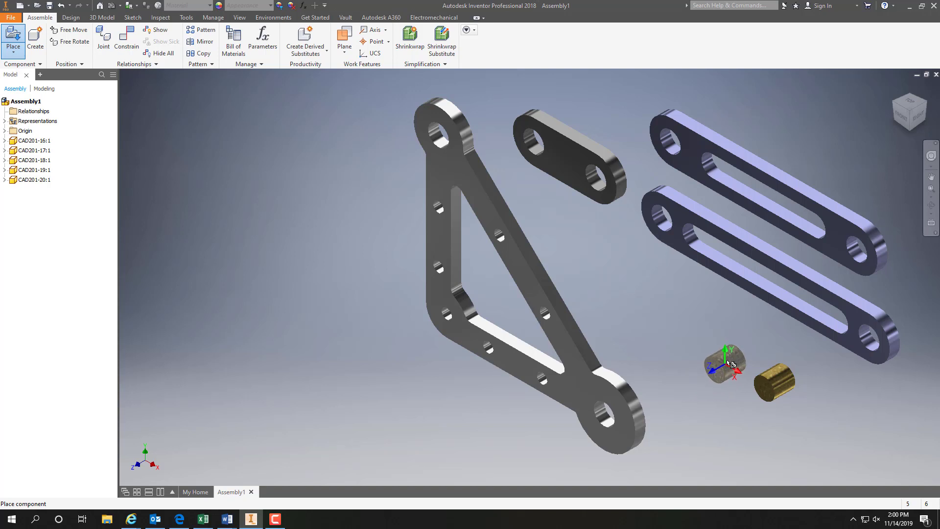
click(727, 361)
key(Escape)
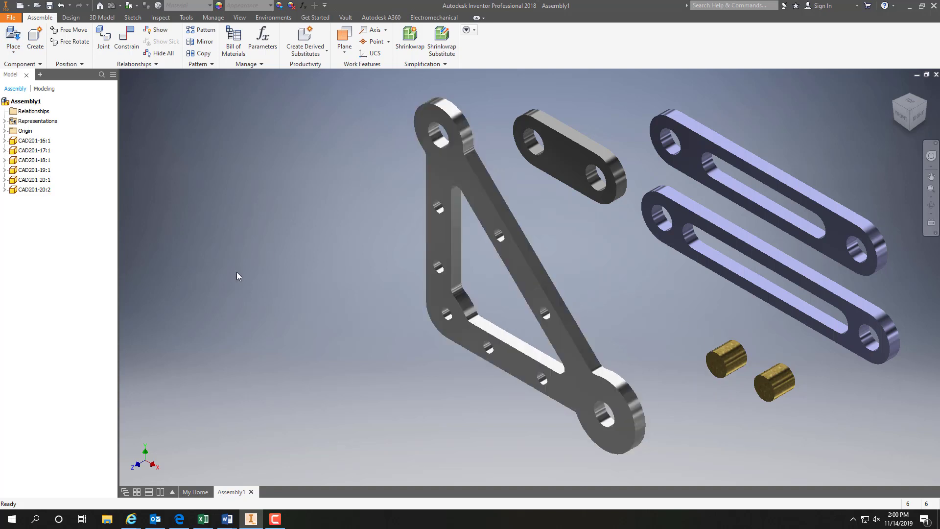
Place two instances of the longer pin CAD201-21 just below the two short pins.
click(17, 52)
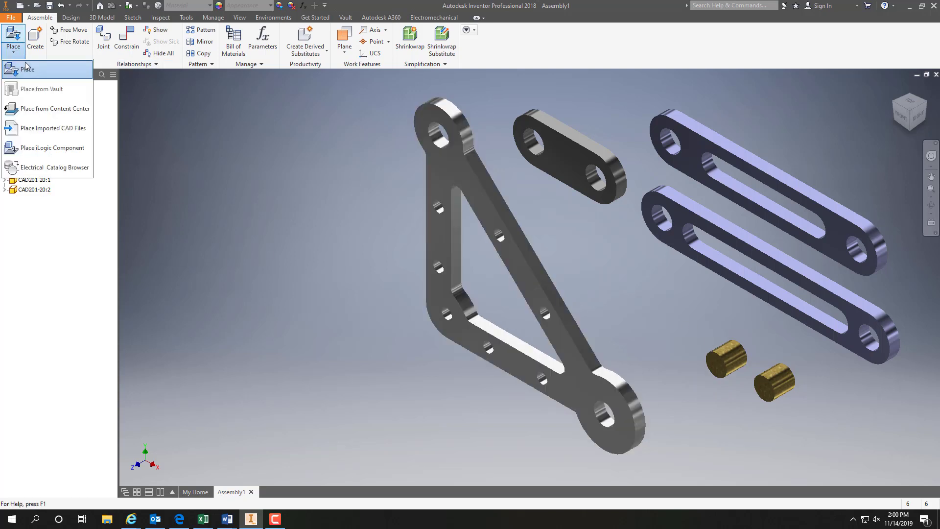
click(28, 70)
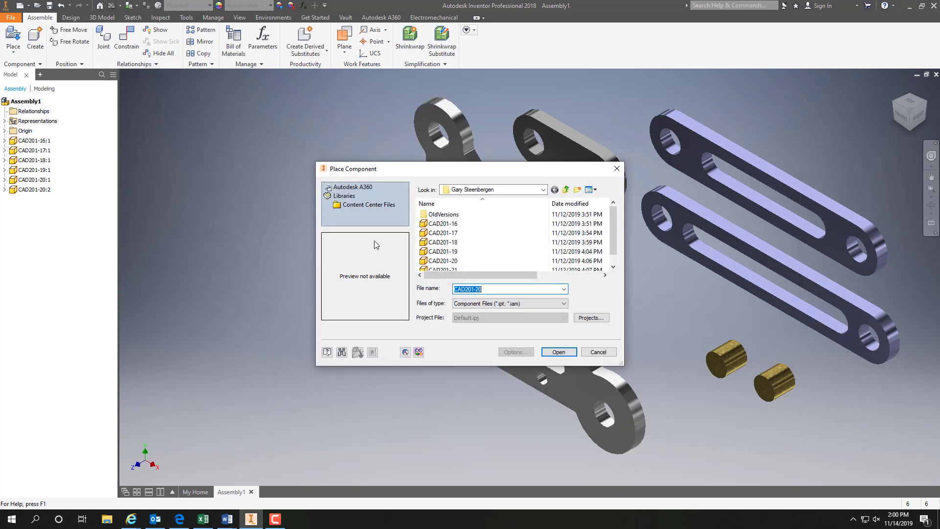
drag(614, 242, 614, 257)
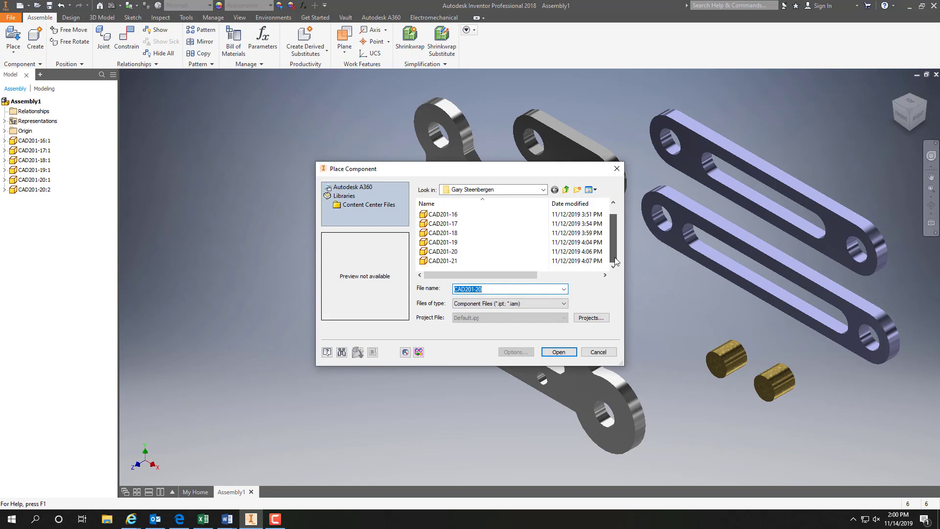
click(558, 352)
click(790, 426)
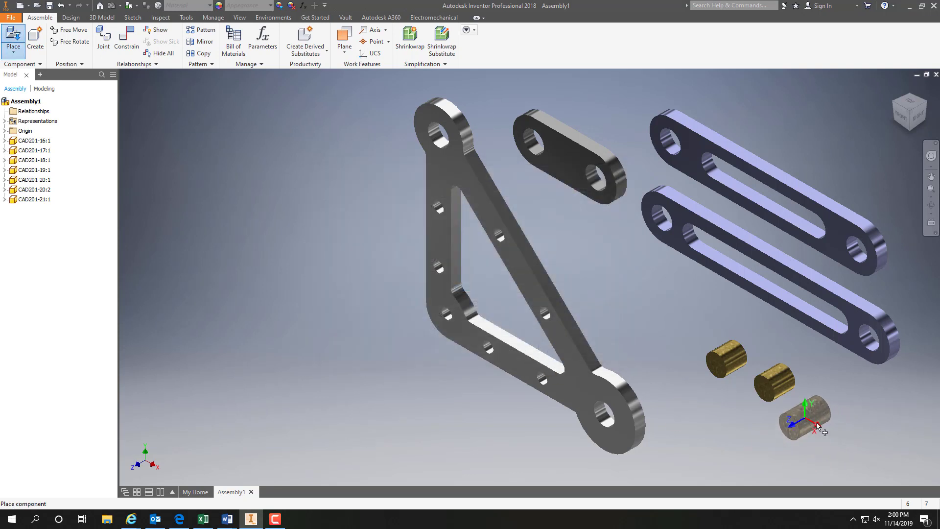
click(832, 448)
key(Escape)
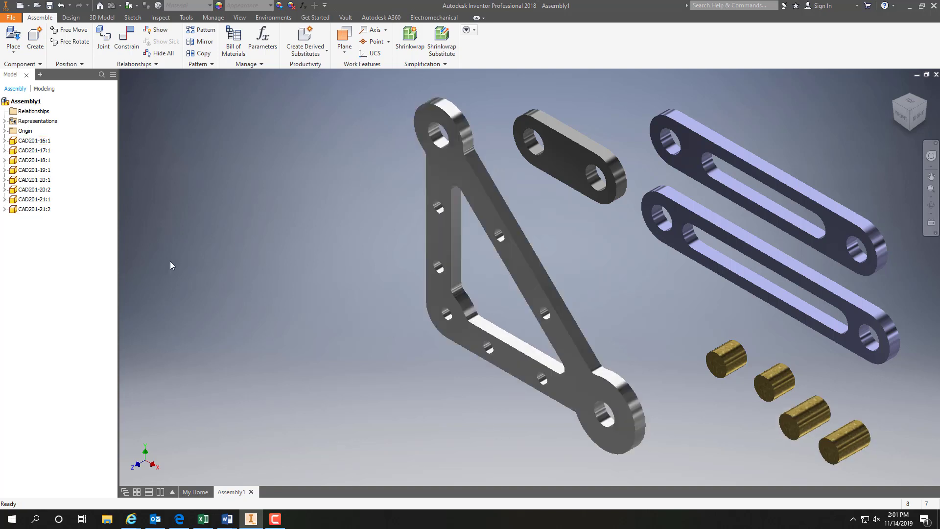
Examine the motion, transitional and constraint set categories and the mate, angle, tangent and insert types of the Constrain command.
click(126, 39)
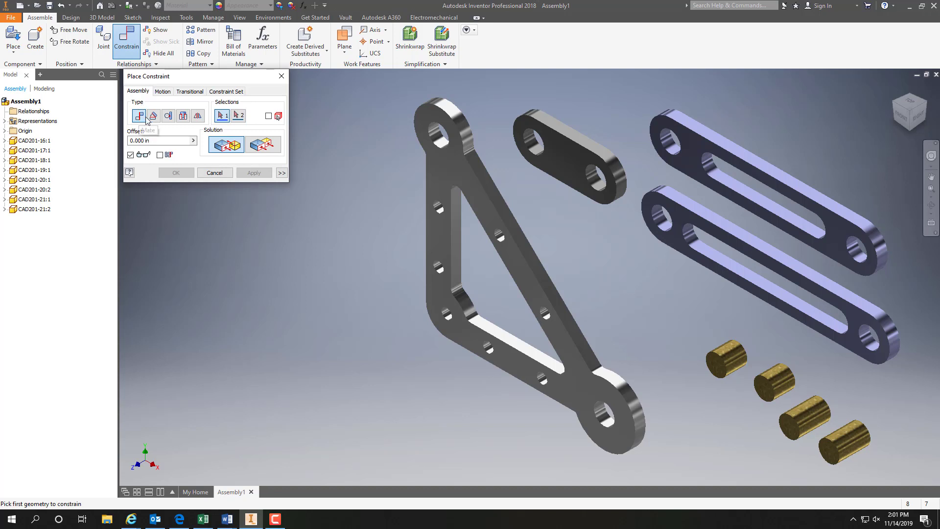
click(162, 92)
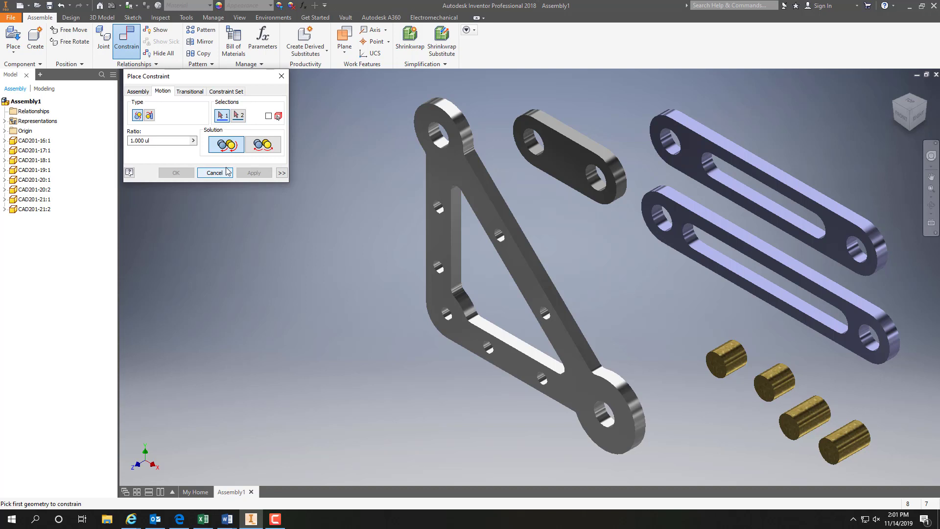
click(191, 92)
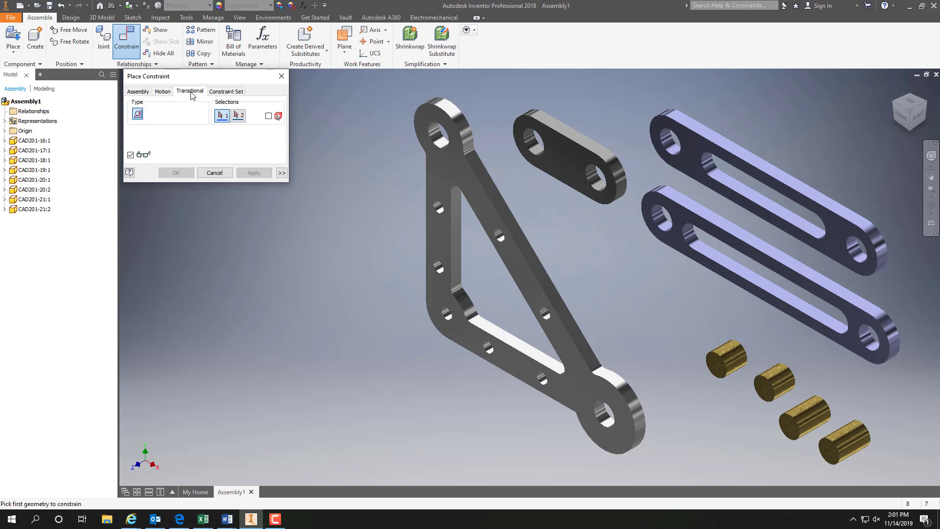
click(221, 91)
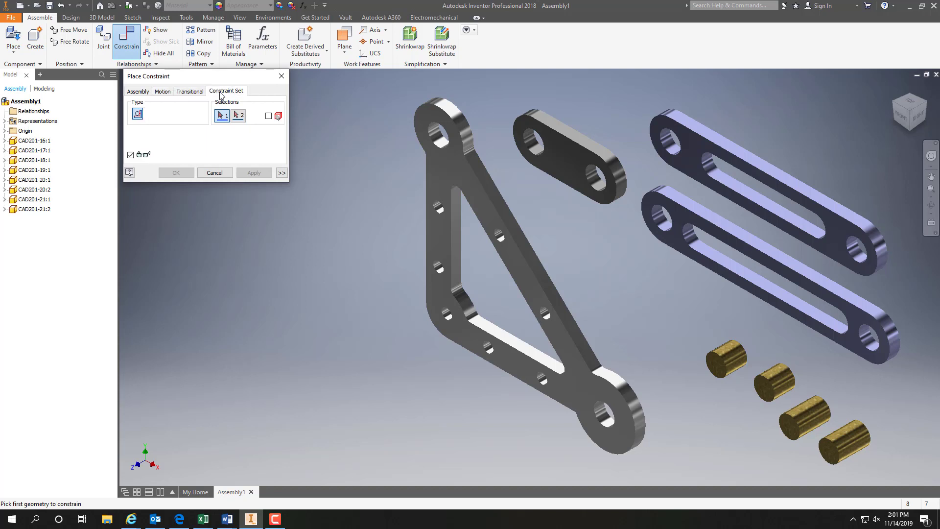
click(140, 92)
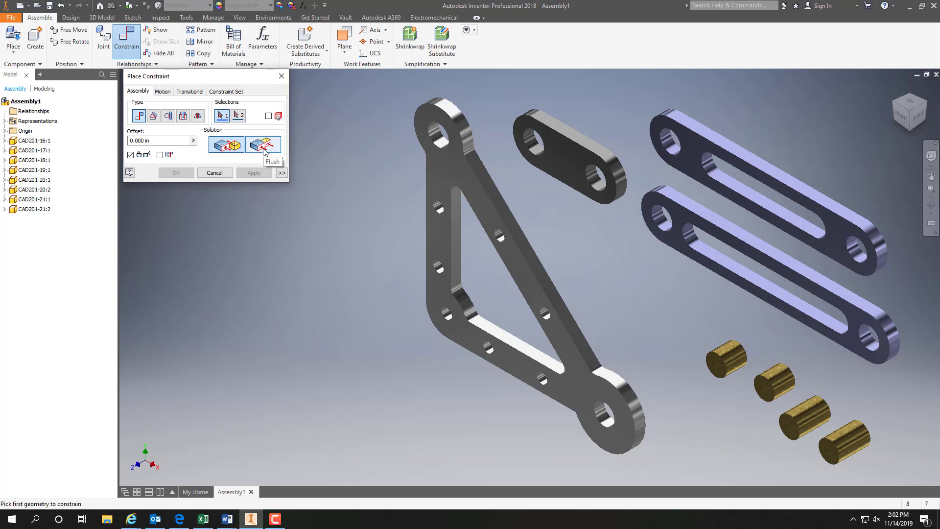
click(153, 118)
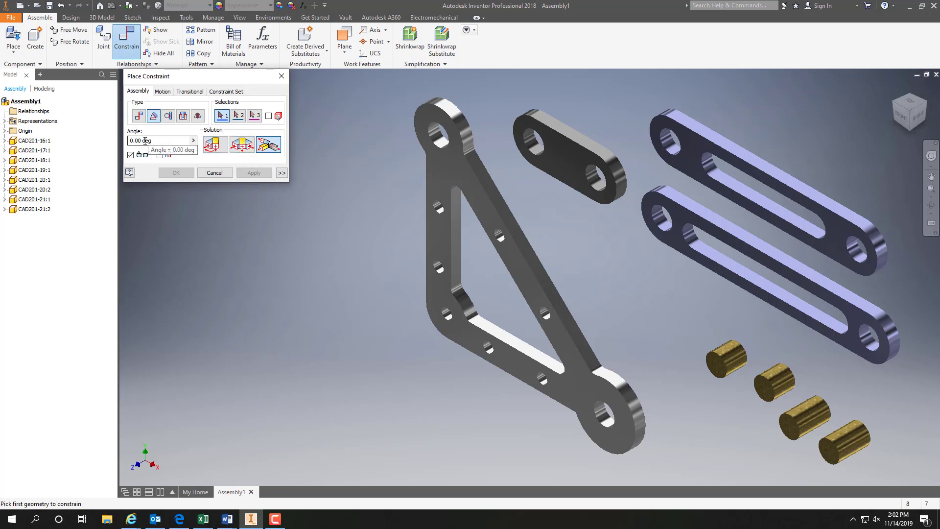
click(167, 116)
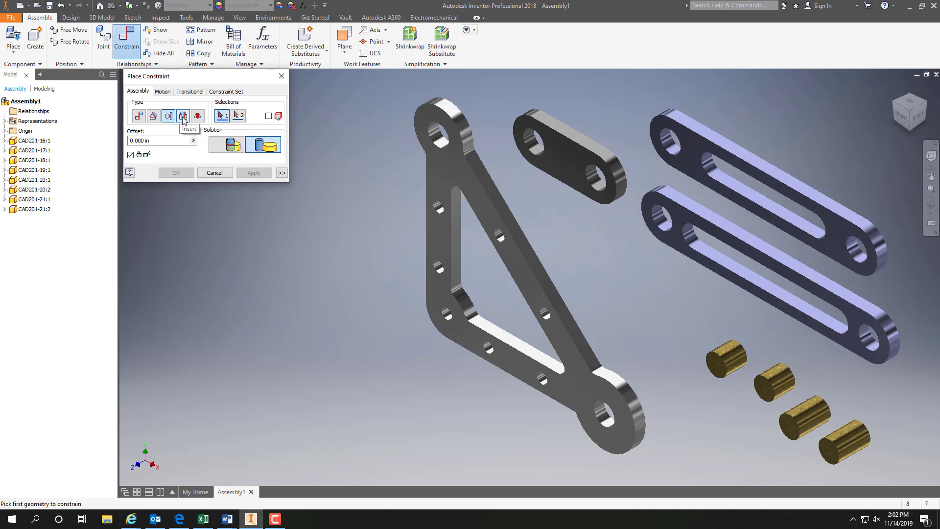
click(183, 117)
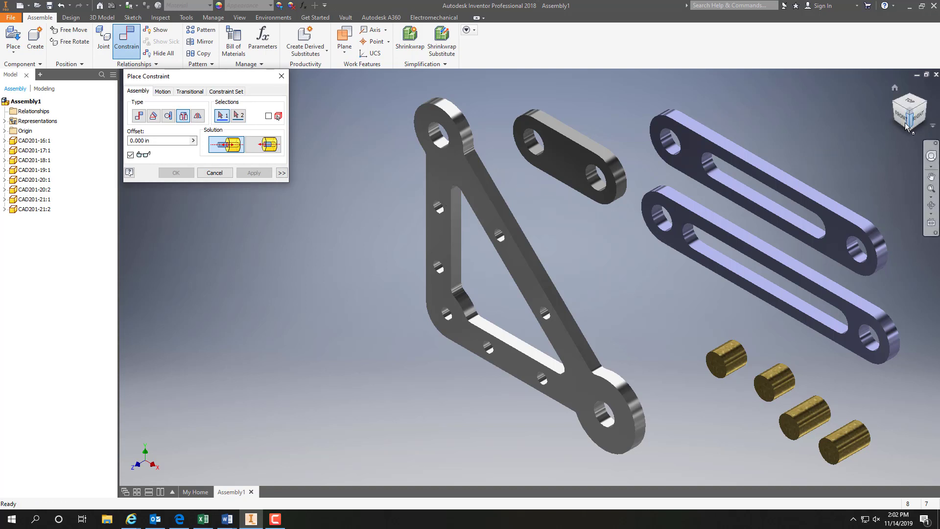
Try an opposed Insert constraint between the bracket's upper hole and the short pin CAD201-20:2, and undo it.
drag(909, 117, 870, 116)
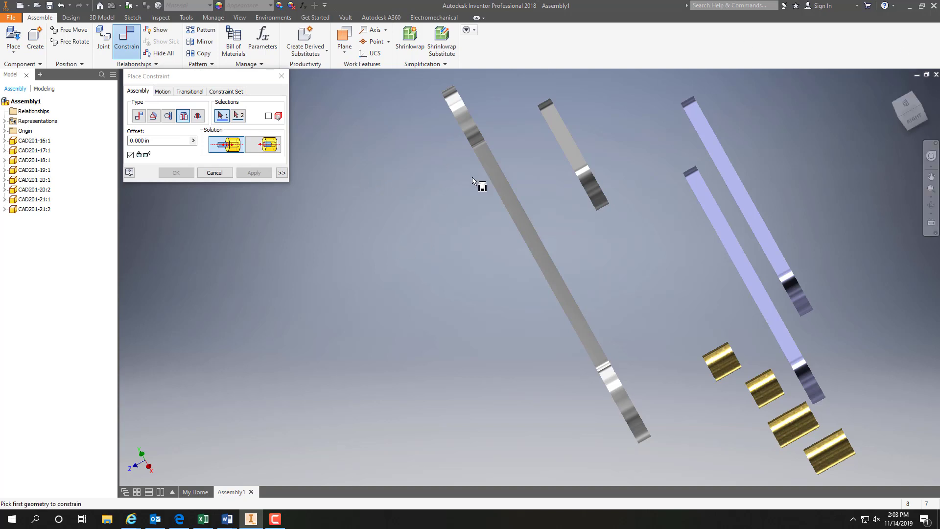
drag(910, 110, 903, 103)
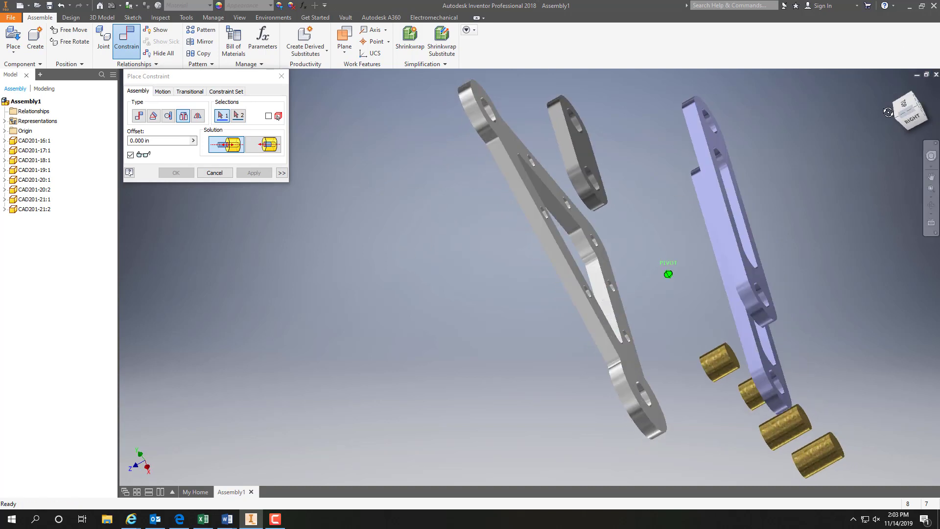
click(183, 117)
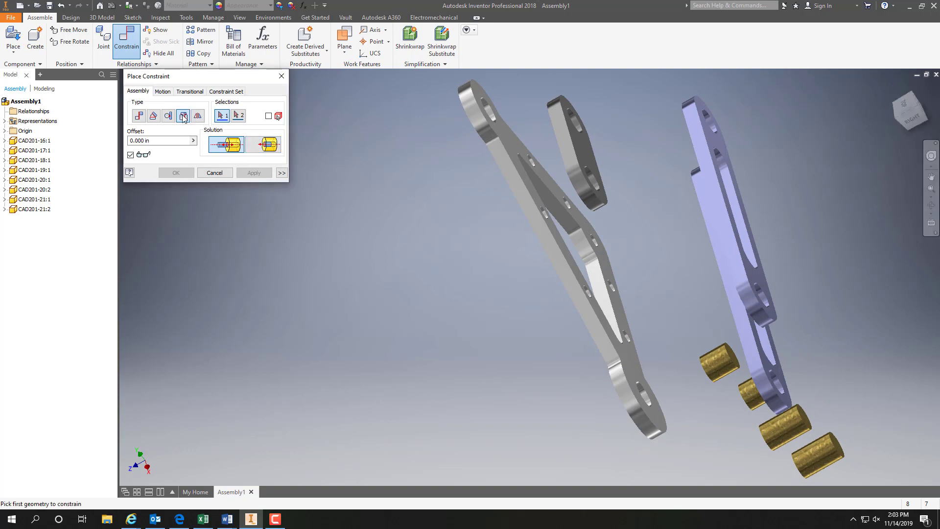
click(496, 120)
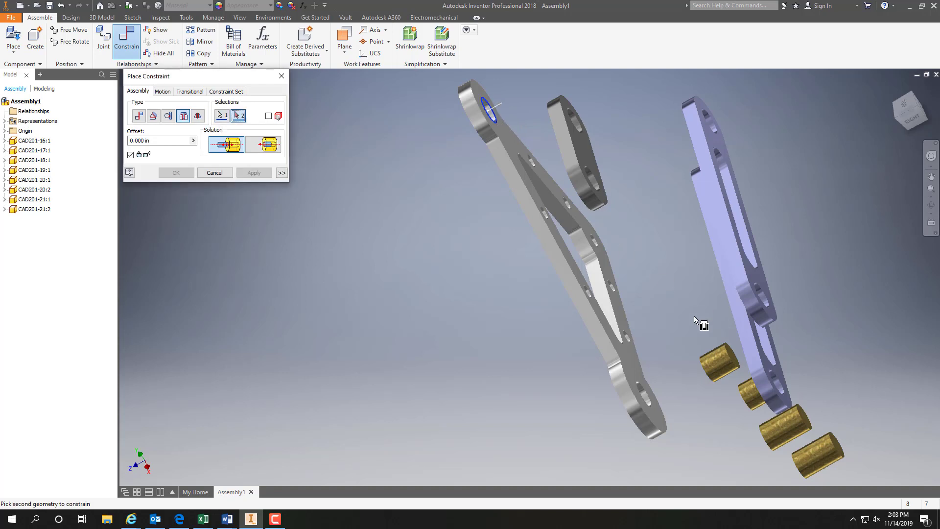
click(726, 349)
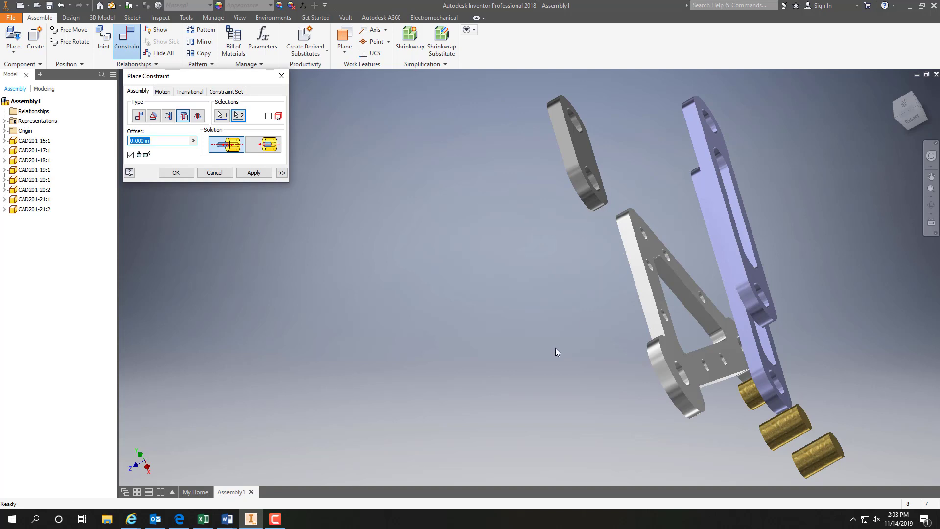
click(253, 173)
mouse_move(897, 118)
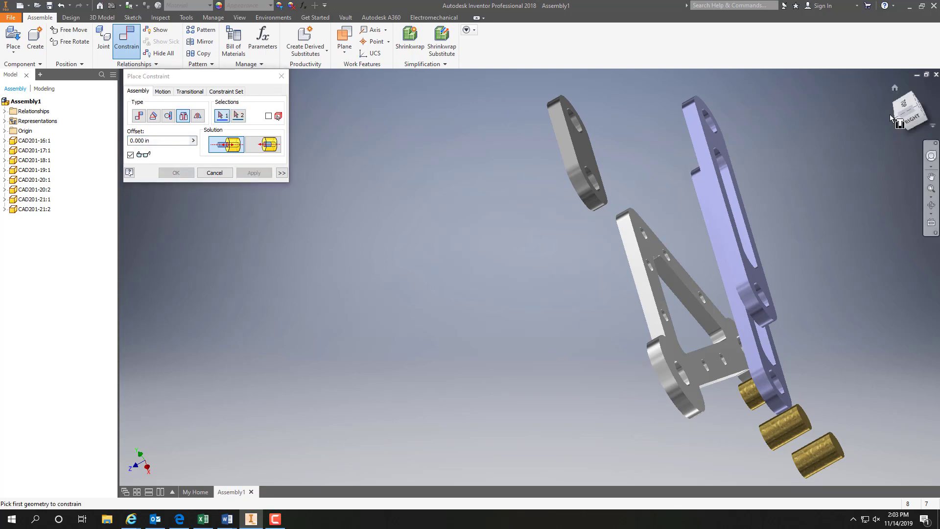
click(895, 89)
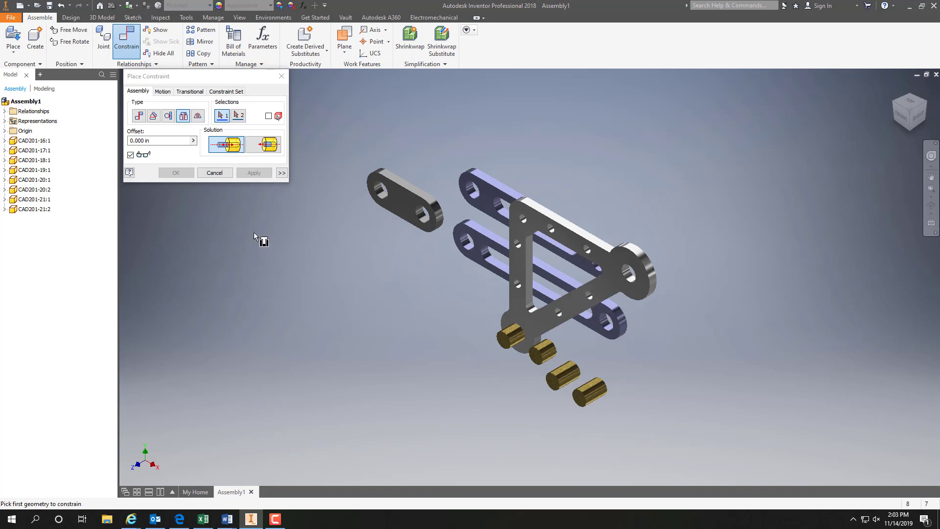
click(214, 173)
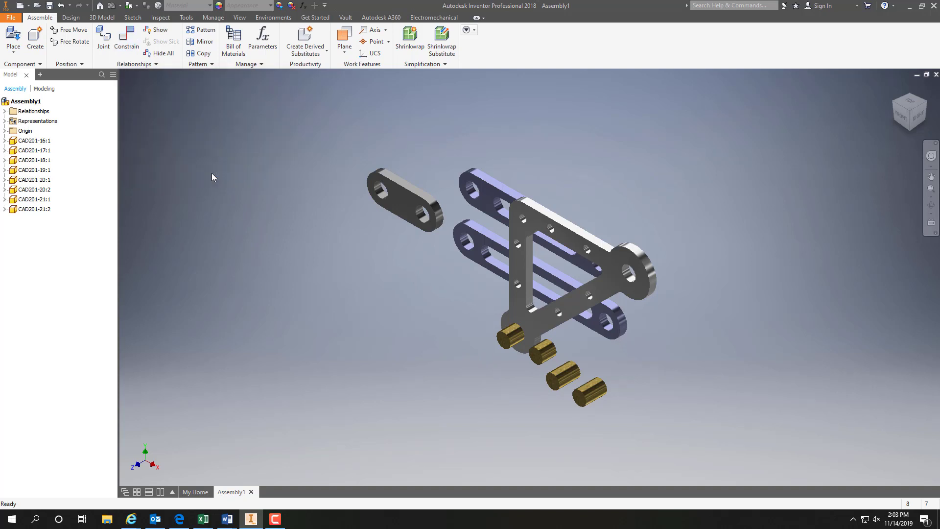
click(61, 7)
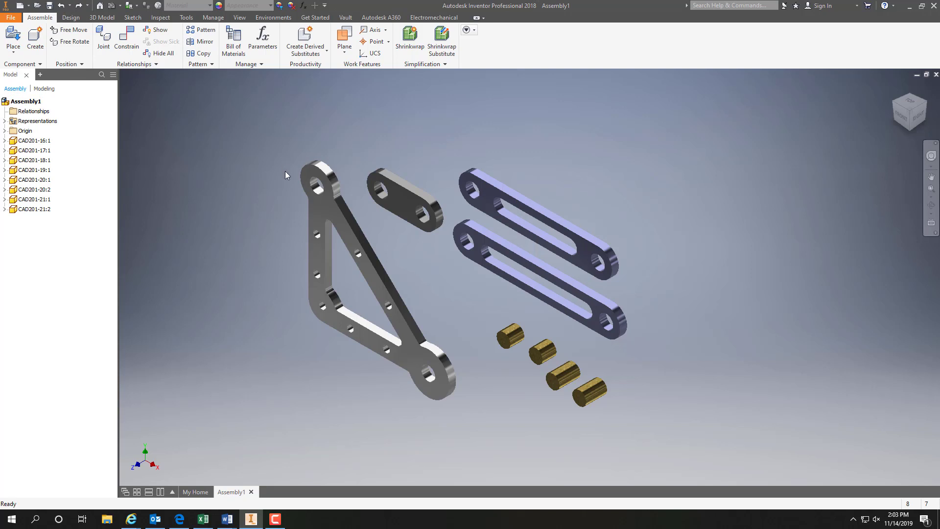
Apply an aligned Insert constraint with zero offset between the bracket's upper hole edge and the end of short pin CAD201-20:1.
click(127, 43)
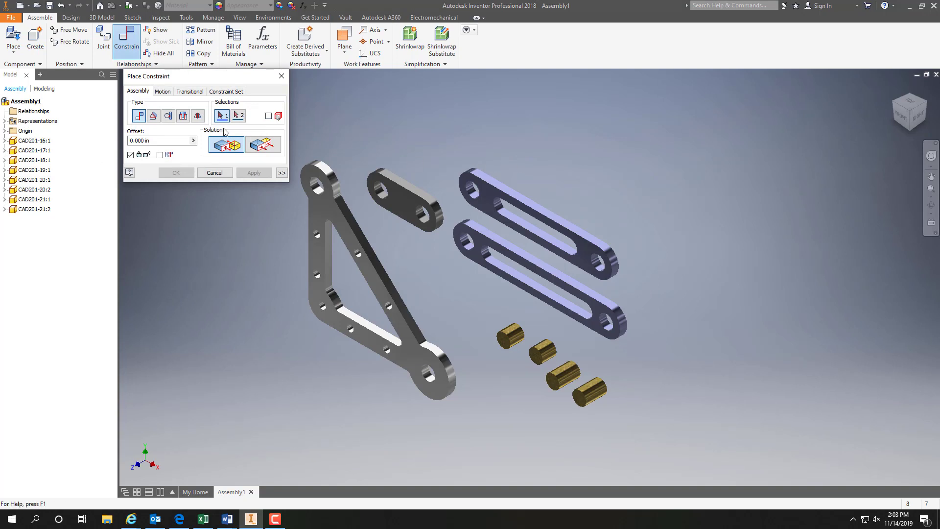
click(183, 116)
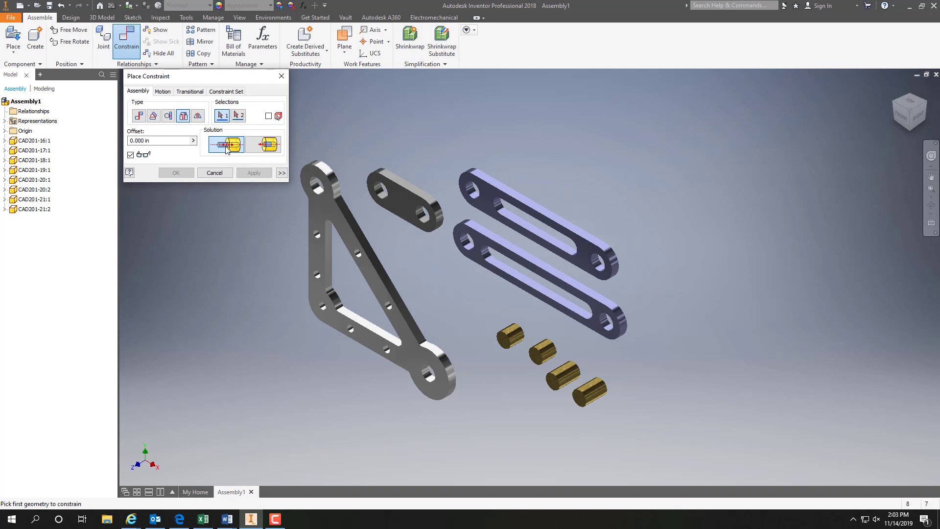
click(262, 145)
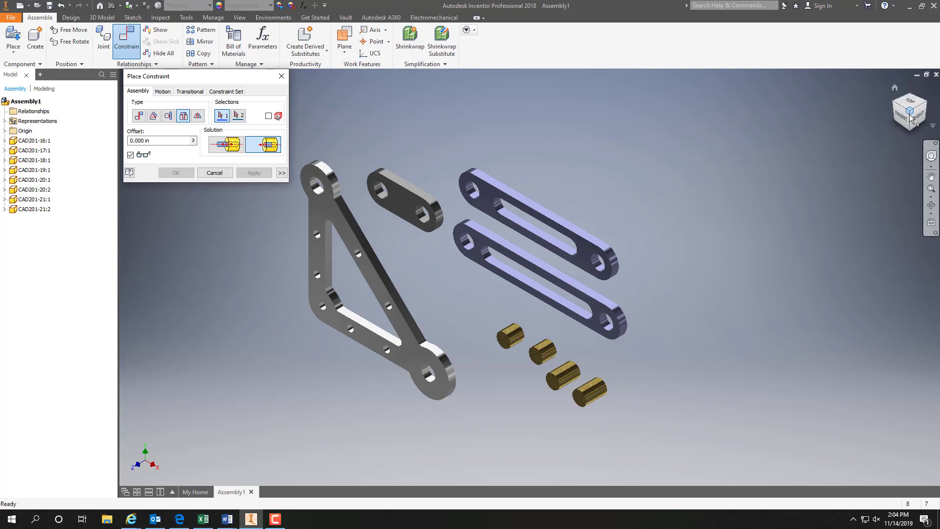
drag(910, 115, 884, 128)
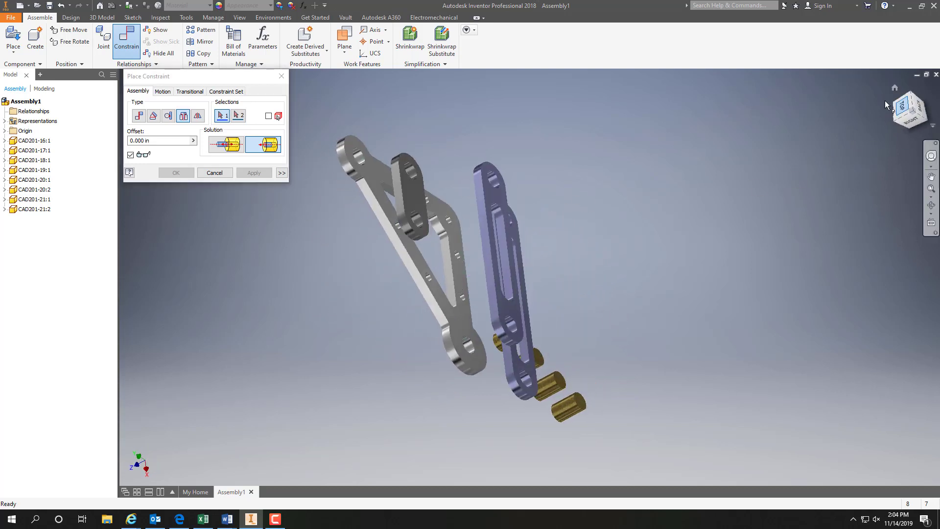
click(362, 165)
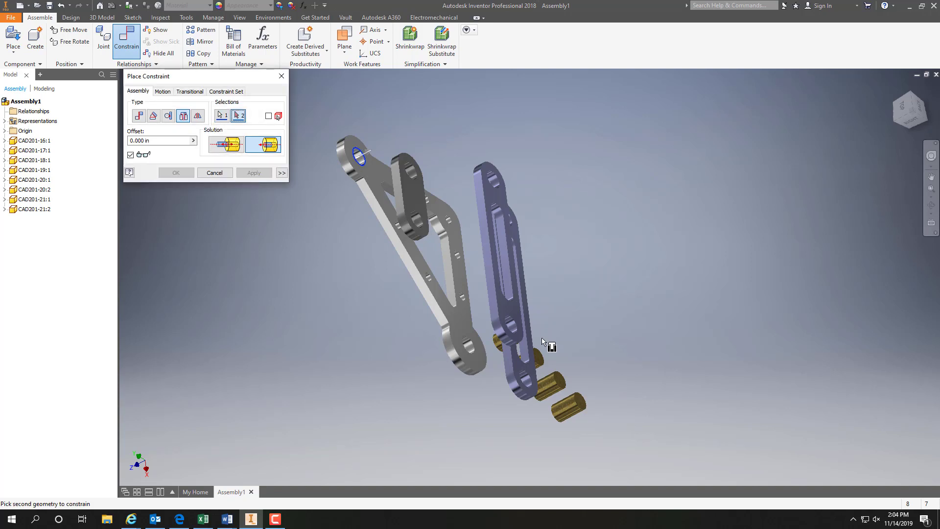
click(538, 353)
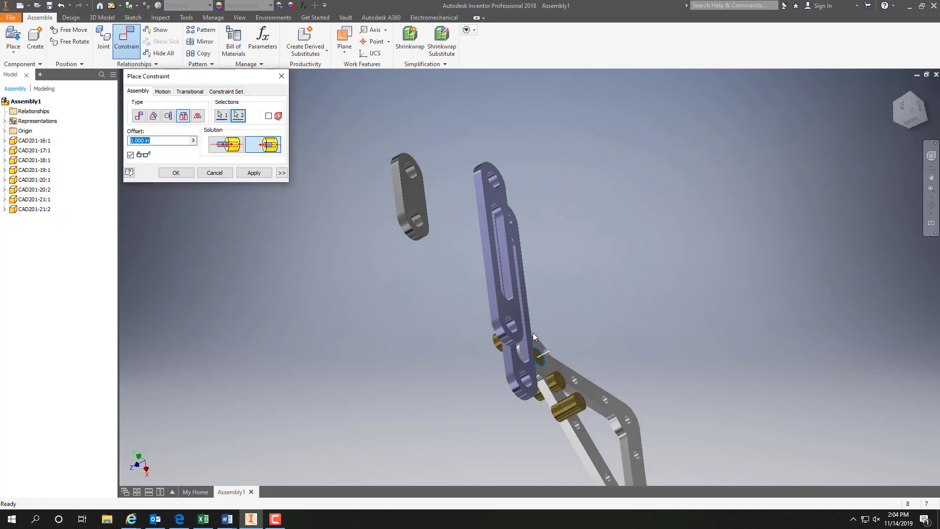
click(240, 173)
click(280, 76)
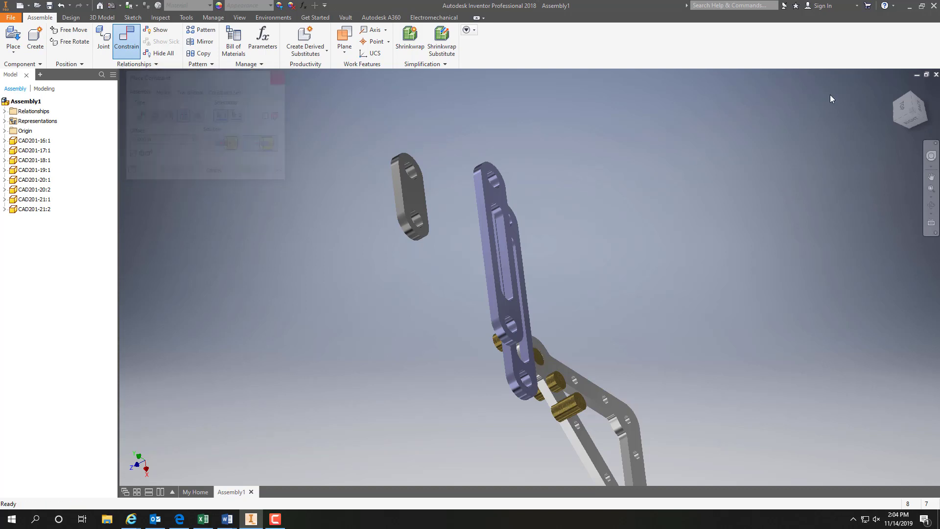
Delete both instances of the longer pin CAD201-21 from the assembly.
click(895, 88)
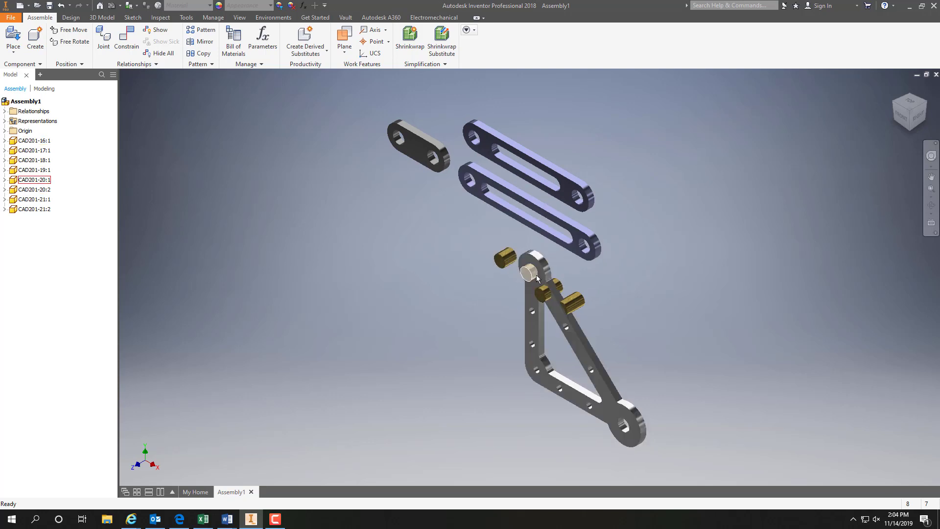
click(579, 303)
key(Delete)
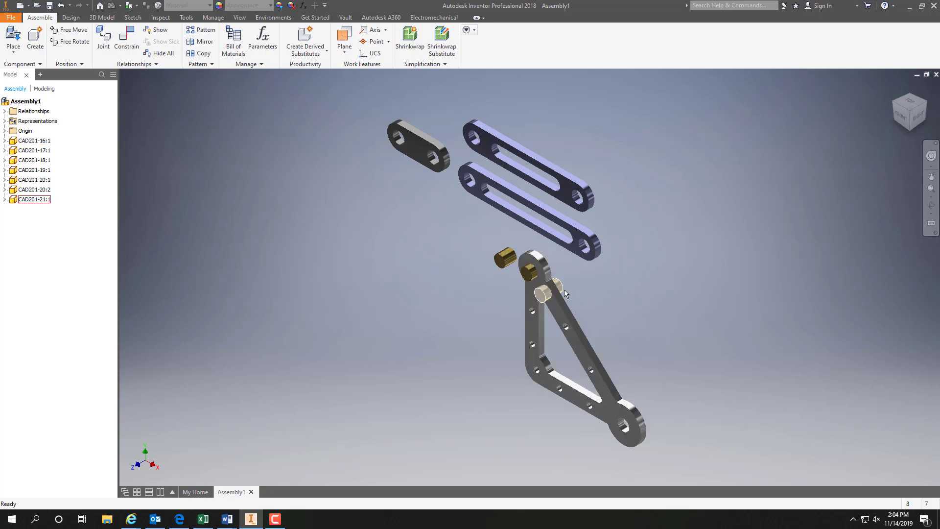
click(564, 287)
key(Delete)
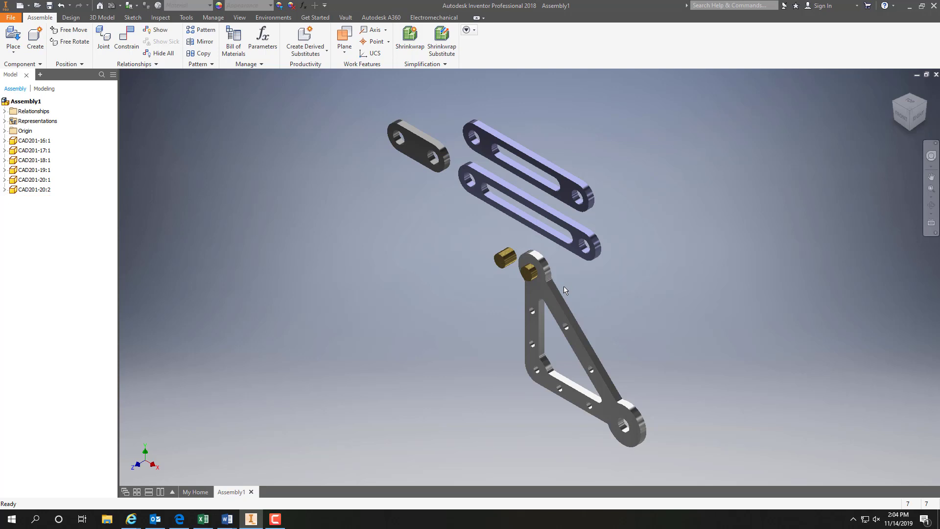
Place two more instances of the short pin CAD201-20 in the empty space beside the bracket's sloped arm.
click(13, 53)
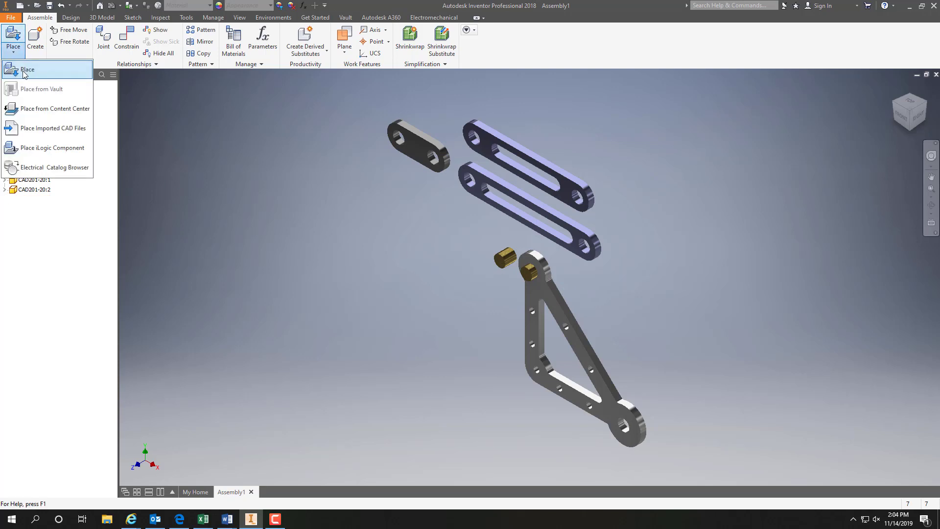
click(23, 68)
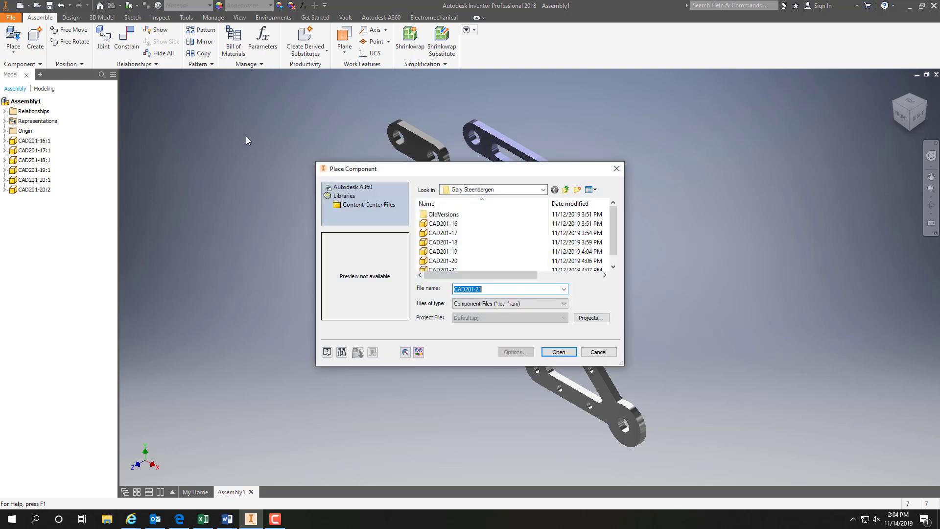
click(451, 261)
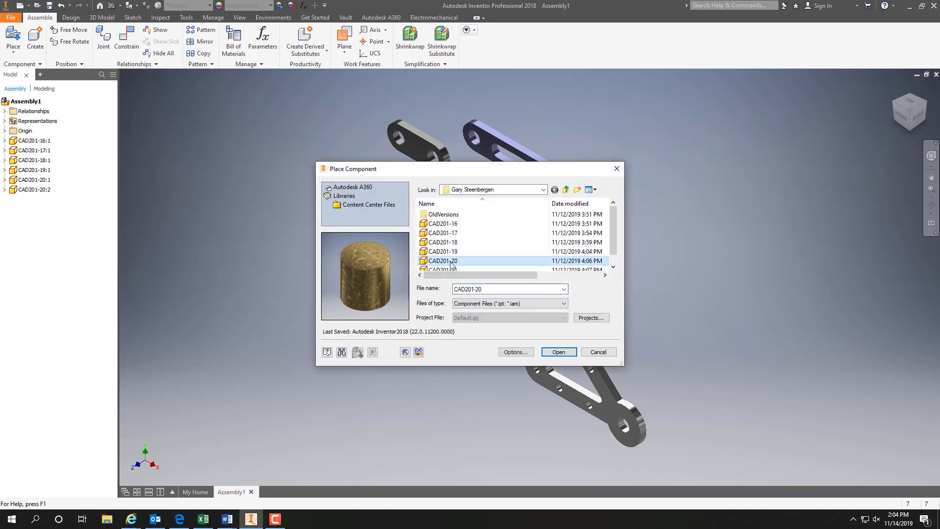
click(559, 351)
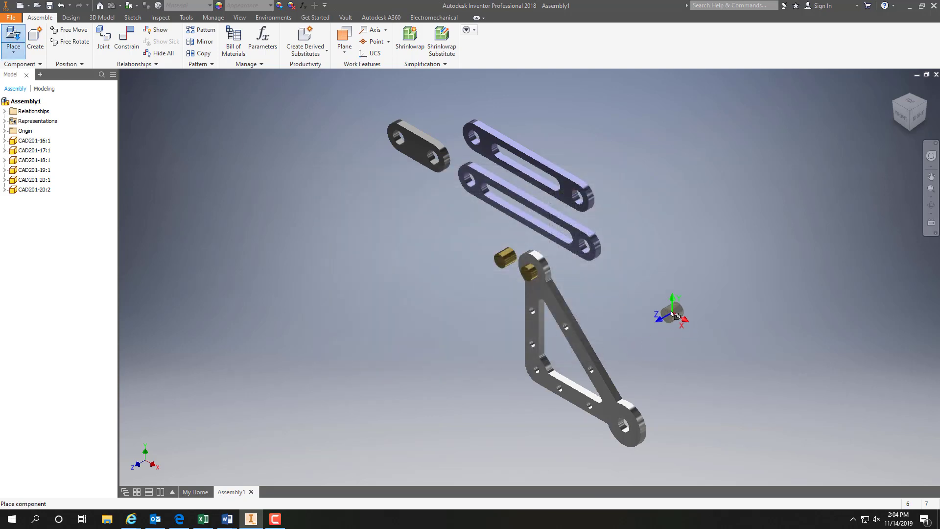
click(670, 313)
click(683, 329)
key(Escape)
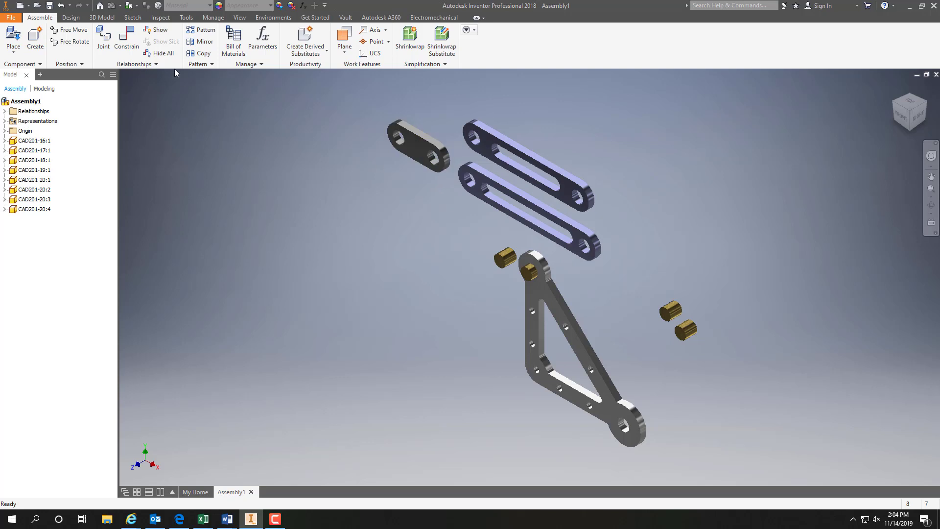
Apply an aligned Insert constraint with zero offset between the bracket's lower hole edge and the end of short pin CAD201-20:4.
click(128, 43)
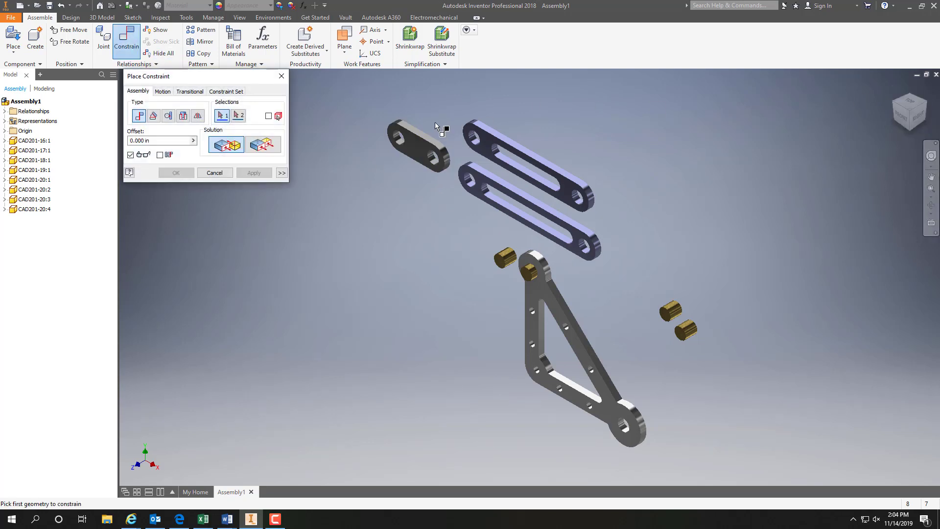
click(182, 115)
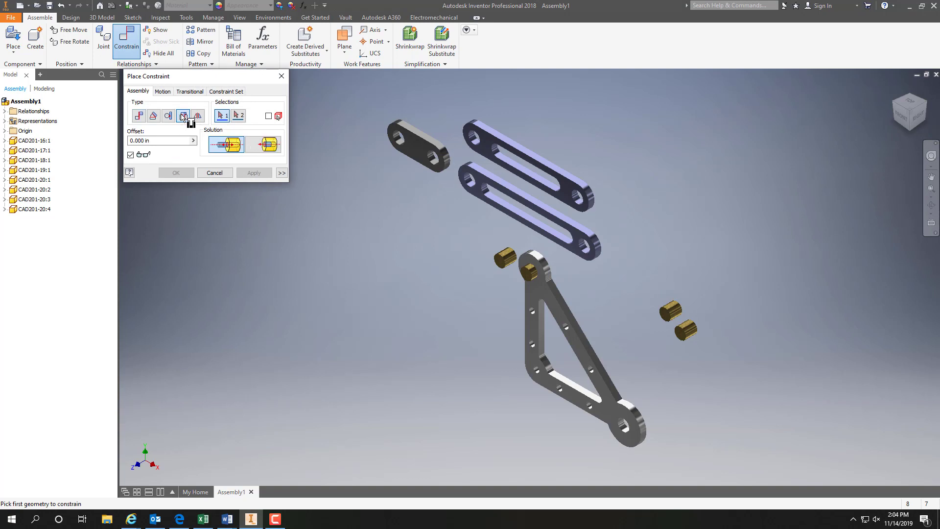
click(263, 143)
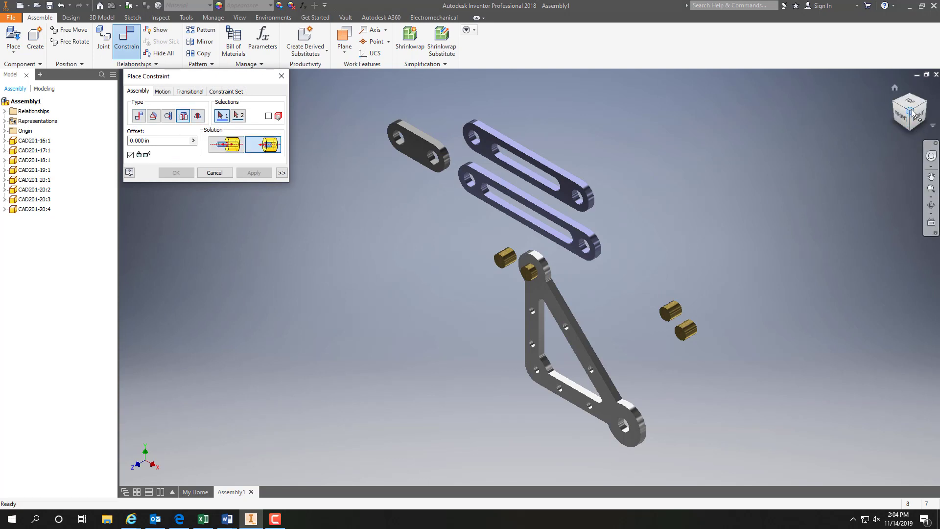
drag(912, 111, 889, 107)
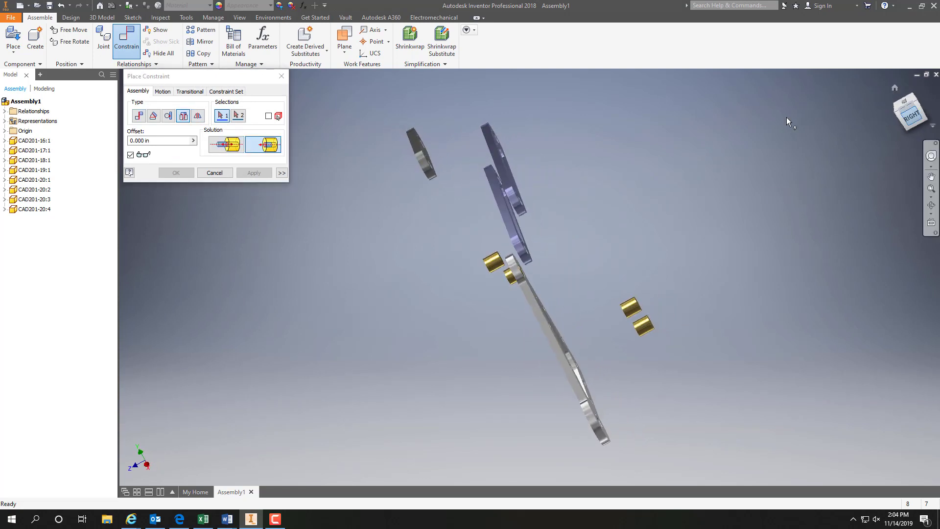
click(907, 104)
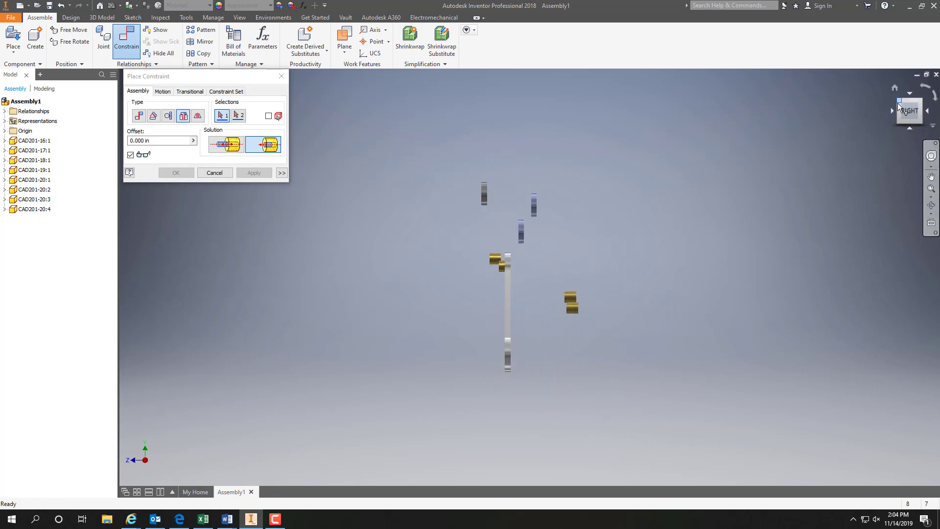
drag(907, 104, 894, 105)
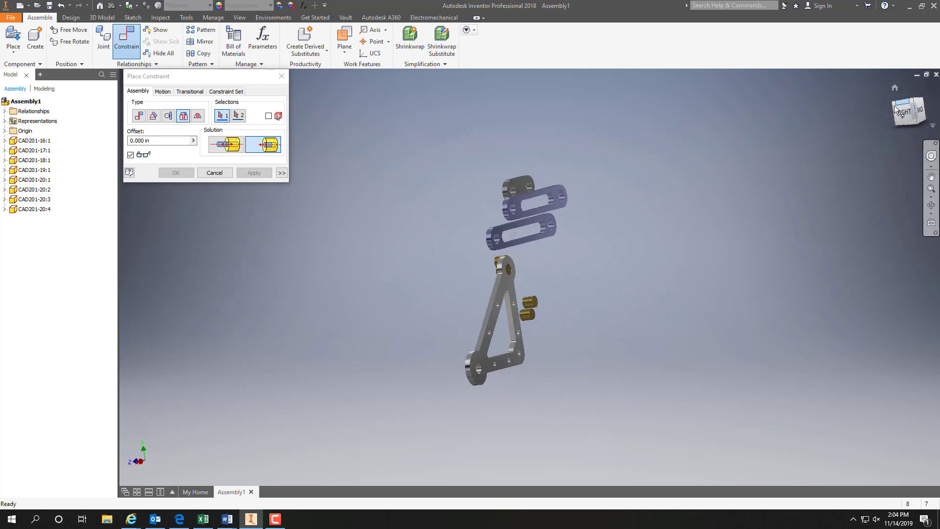
click(479, 367)
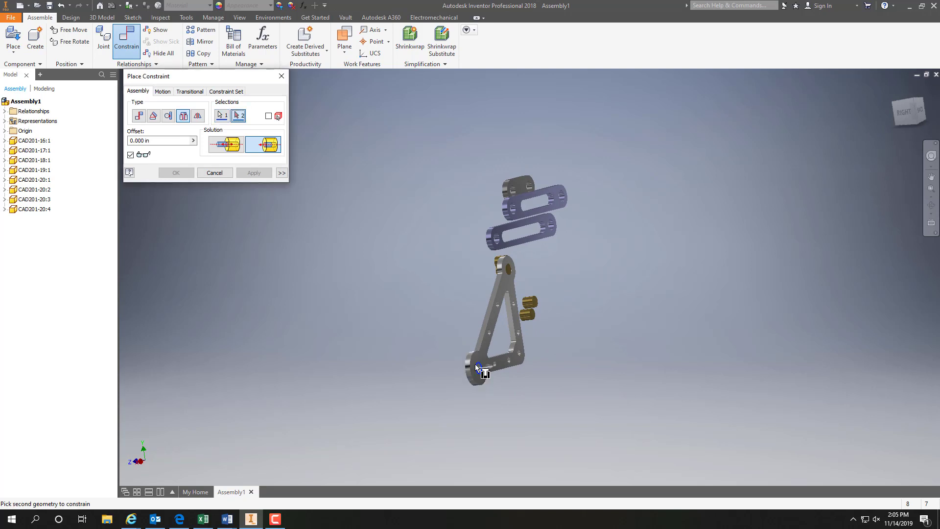
click(534, 319)
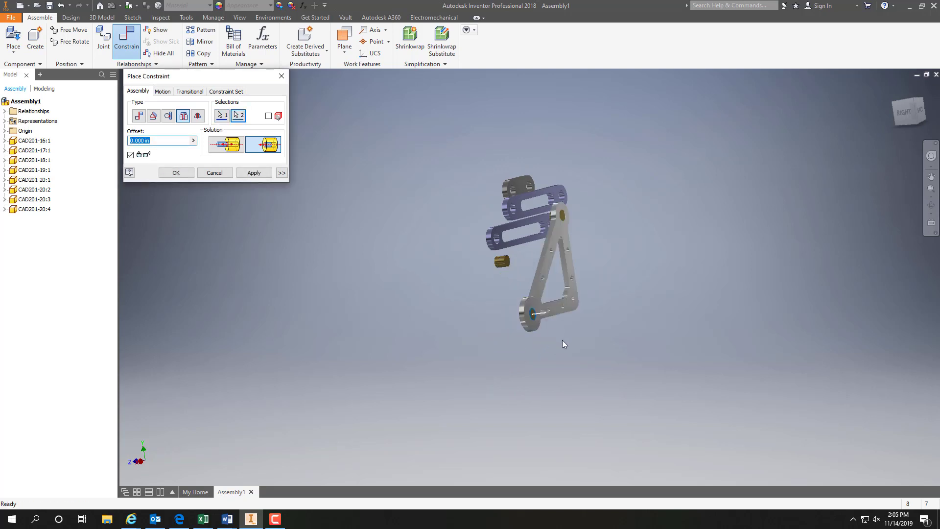
click(260, 173)
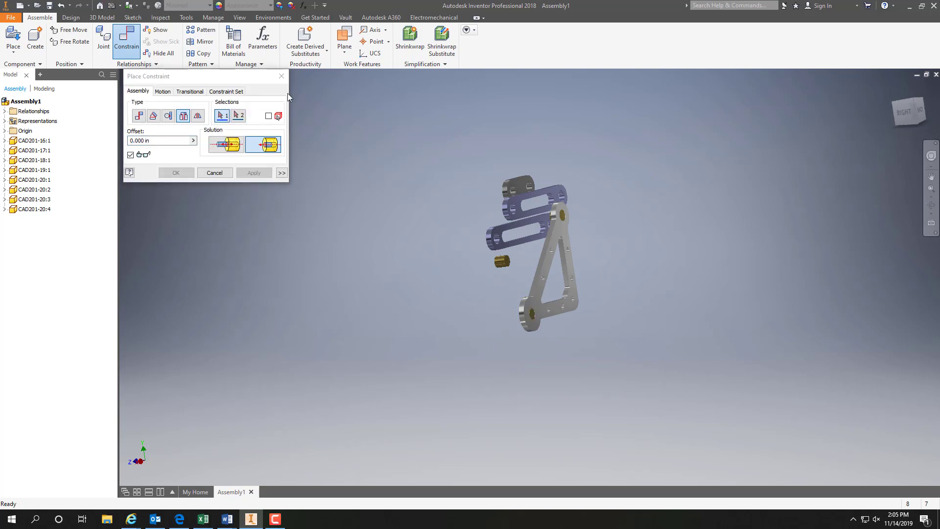
click(280, 78)
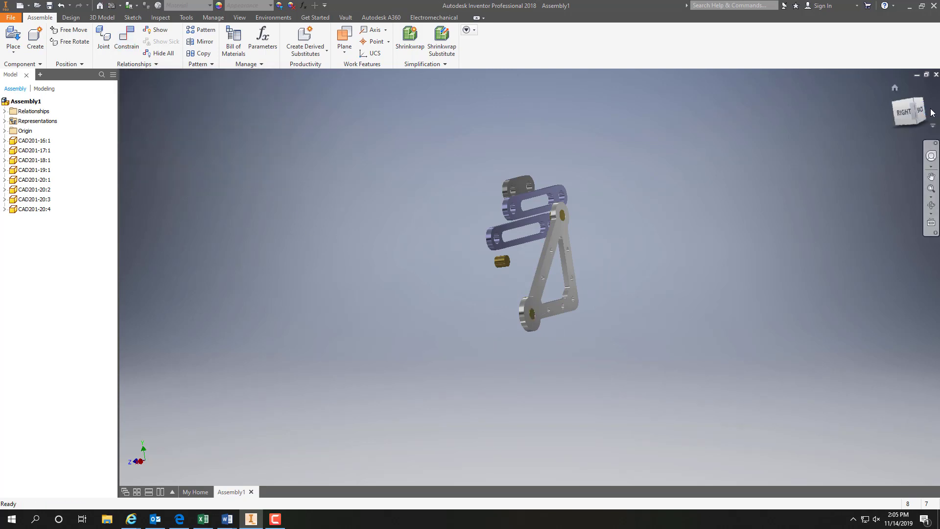
Move pin CAD201-20:3 clear of the bracket, and apply an opposed Insert constraint with zero offset between the bracket's lower hole and link CAD201-19:1's end hole.
click(893, 89)
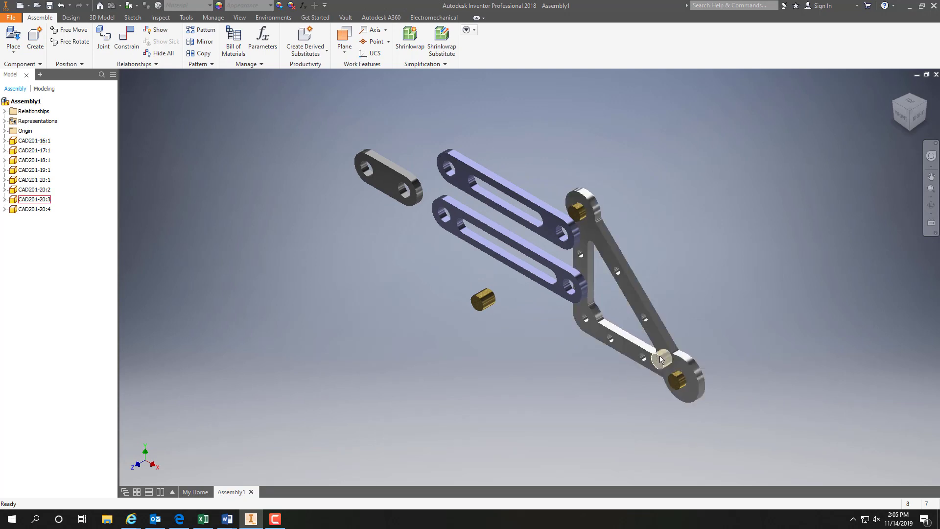
drag(661, 359, 474, 374)
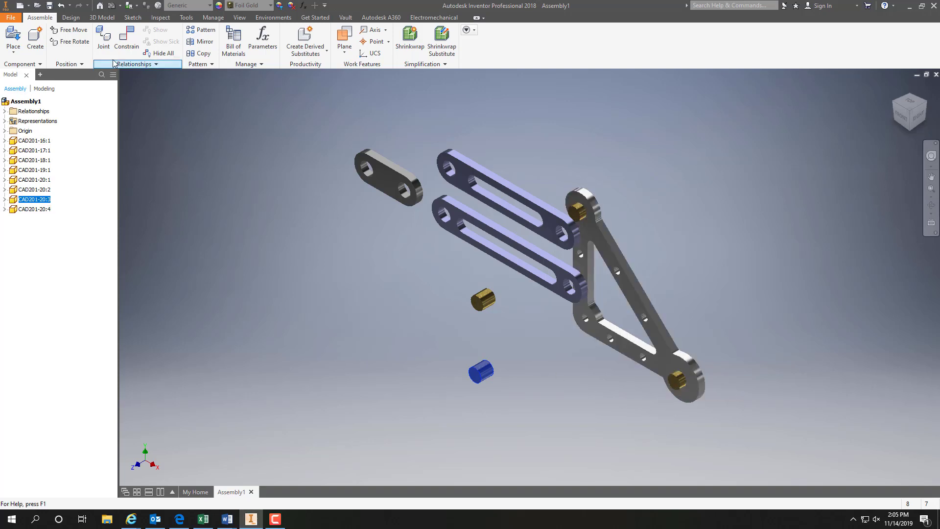
click(133, 37)
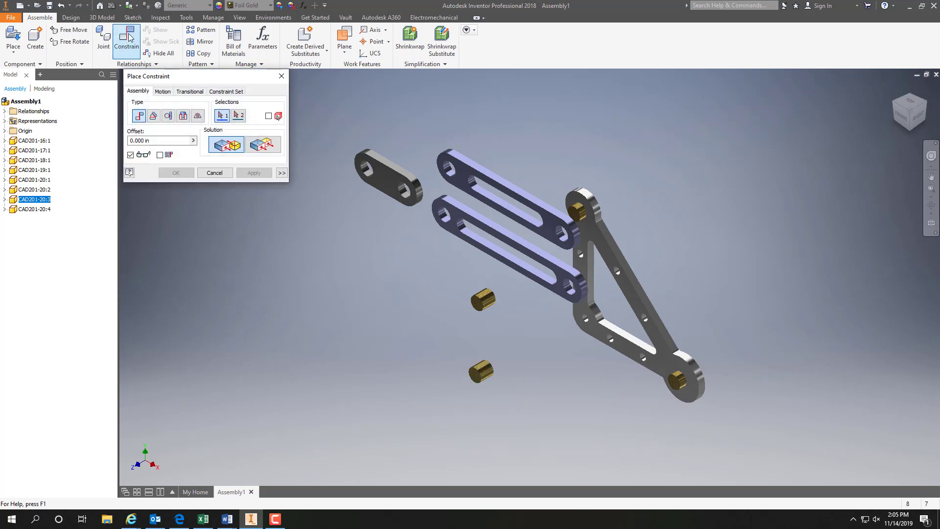
click(184, 117)
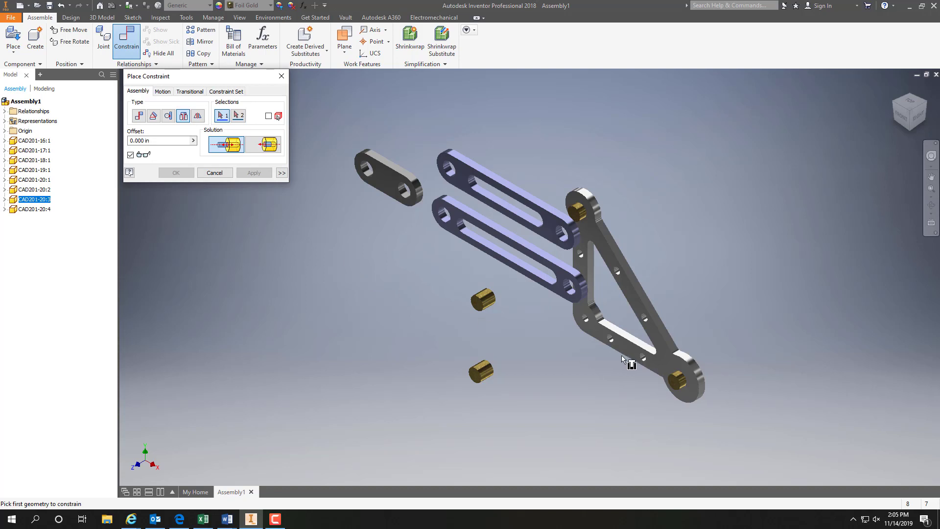
click(683, 375)
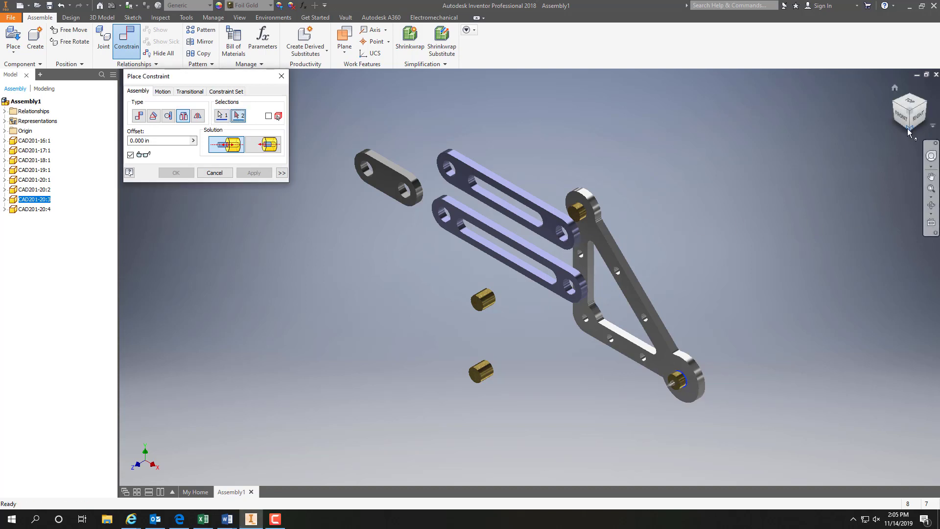
drag(910, 112, 793, 118)
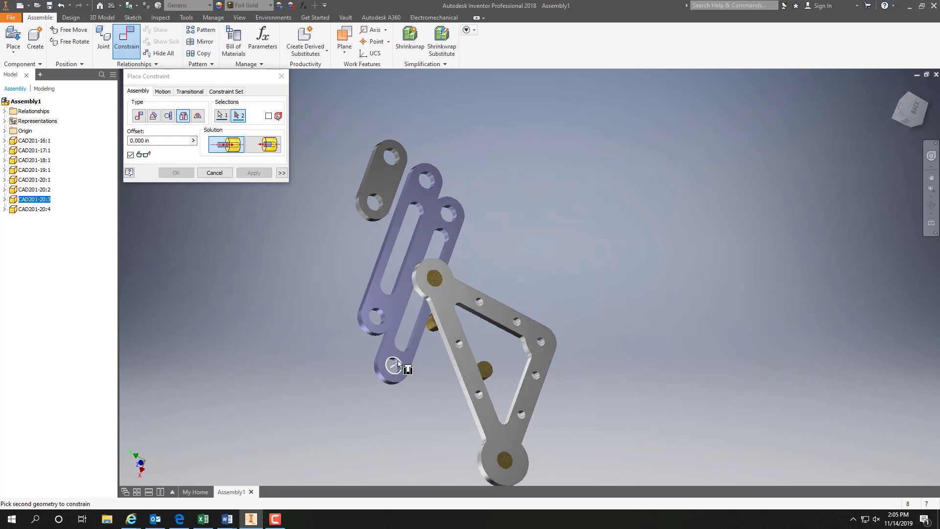
click(454, 220)
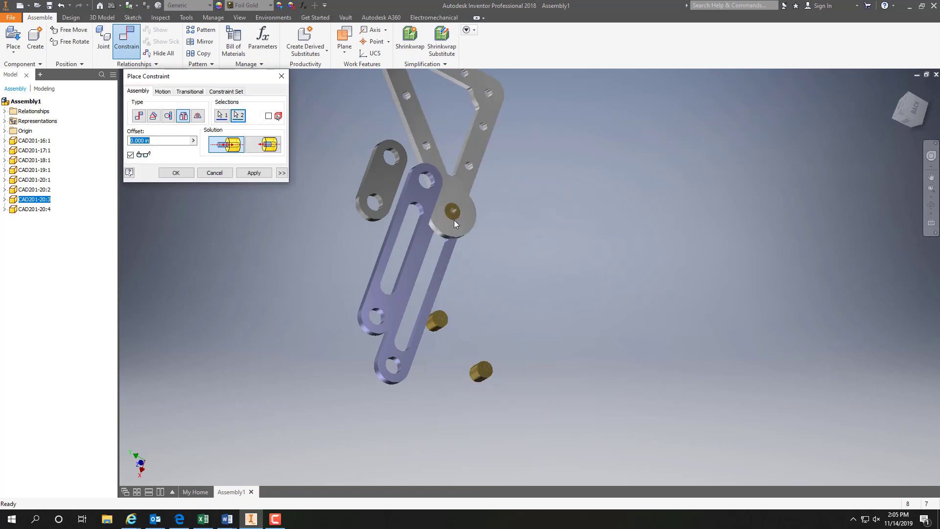
click(251, 173)
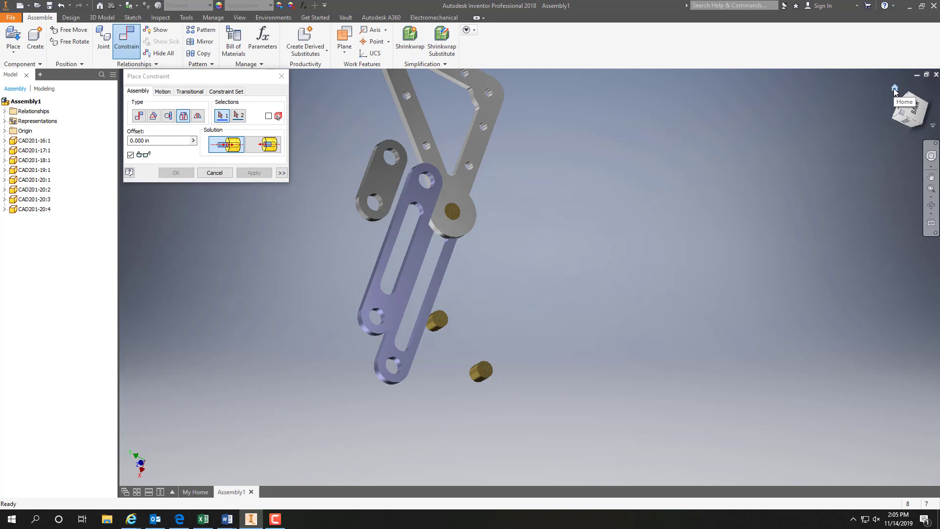
click(895, 90)
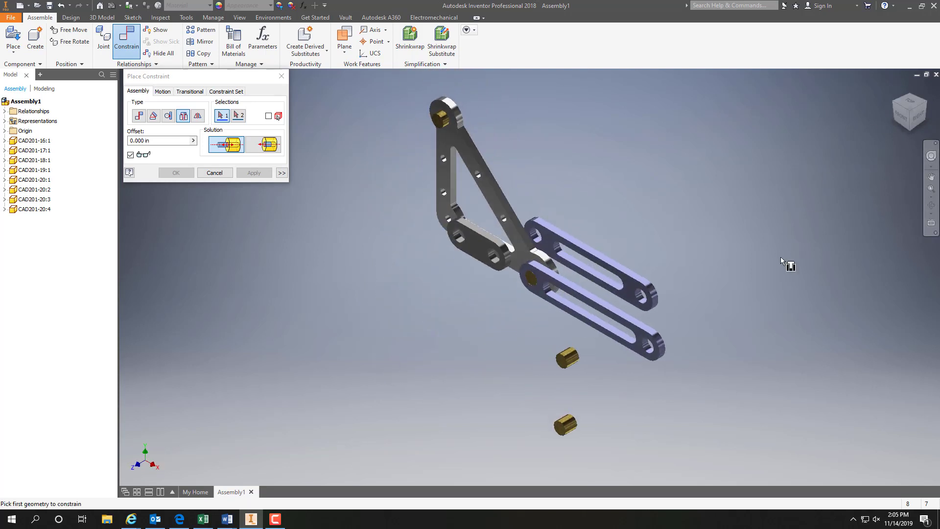
click(647, 346)
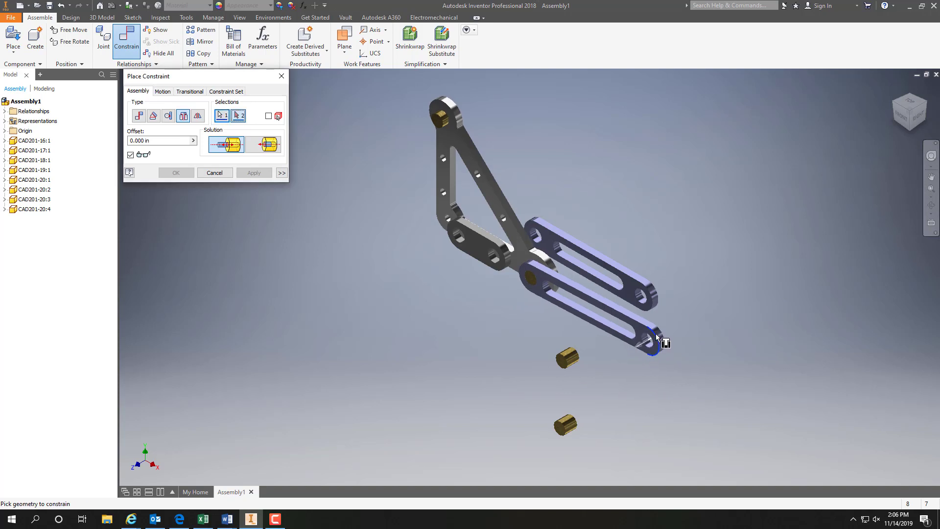
drag(648, 301, 749, 323)
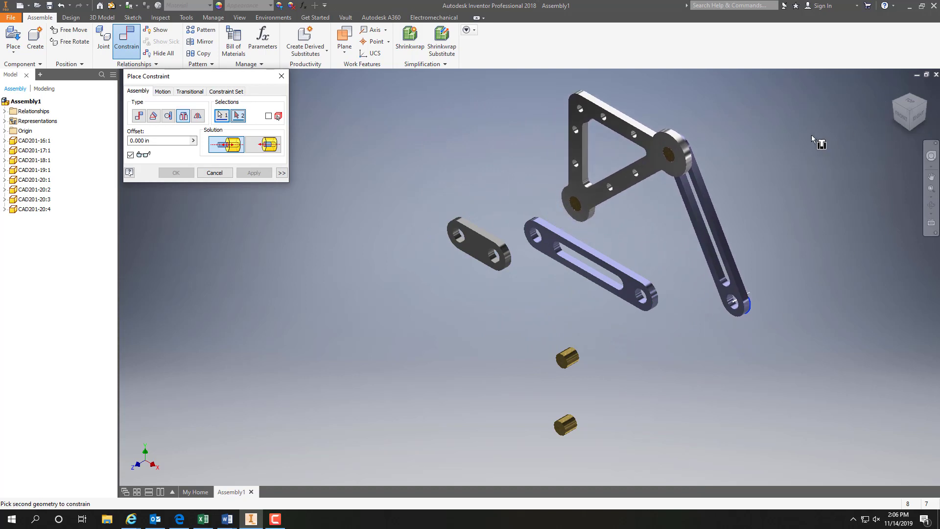
click(281, 76)
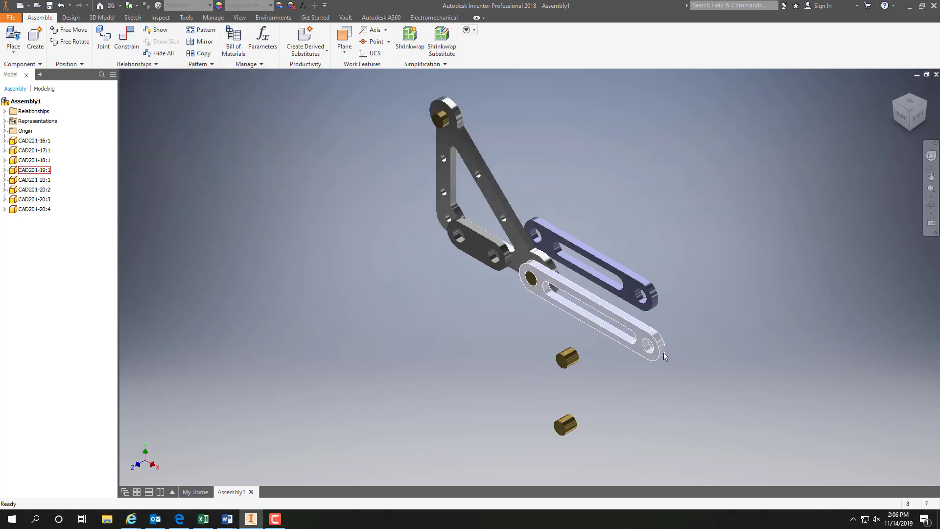
Swing link CAD201-19:1 downward, and apply an opposed Insert constraint with zero offset between the bracket's upper hole and short link CAD201-17:1's end hole.
drag(658, 351, 667, 382)
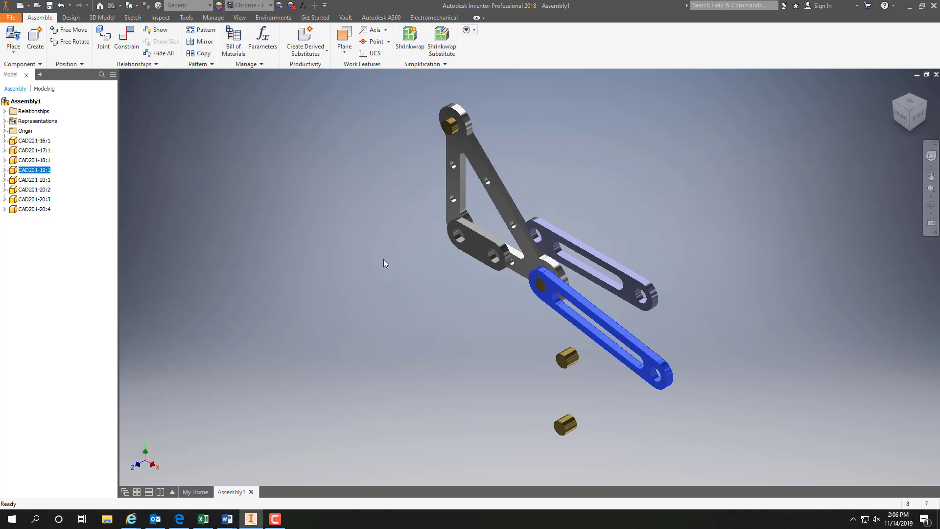
click(129, 38)
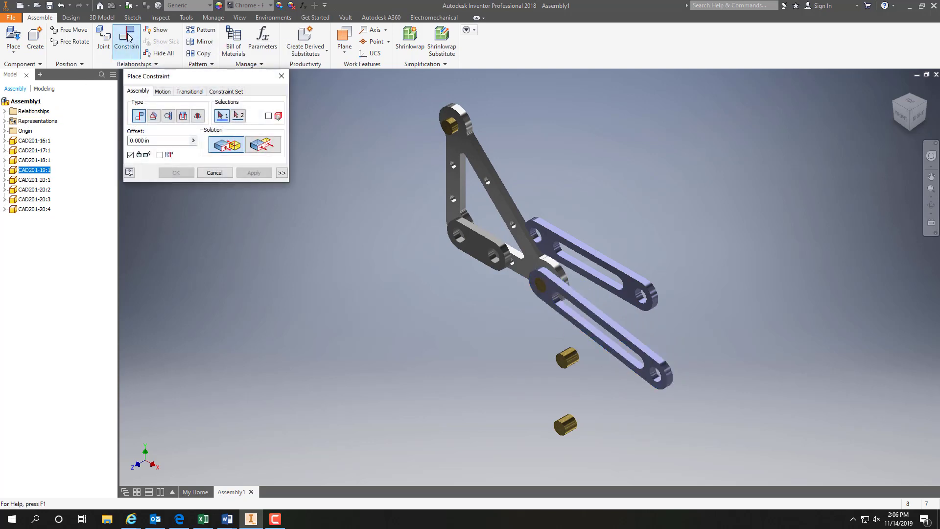
click(183, 118)
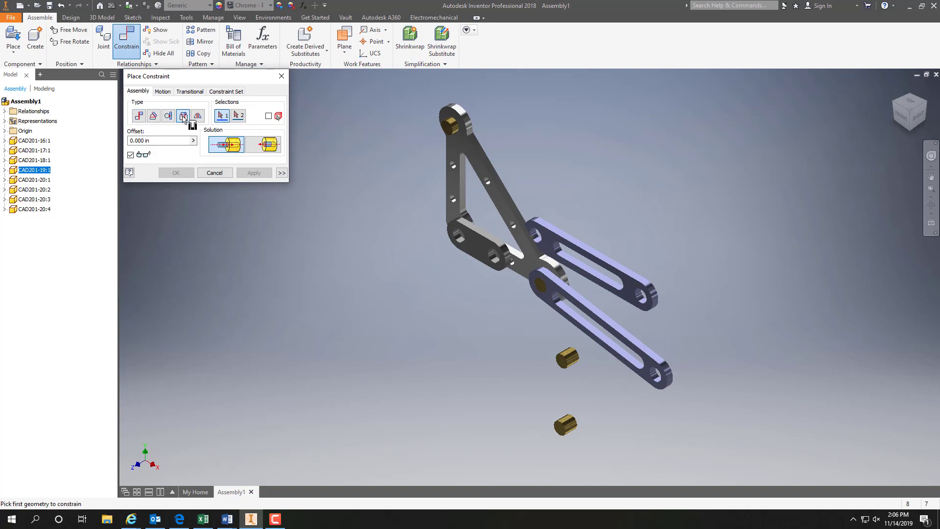
click(453, 120)
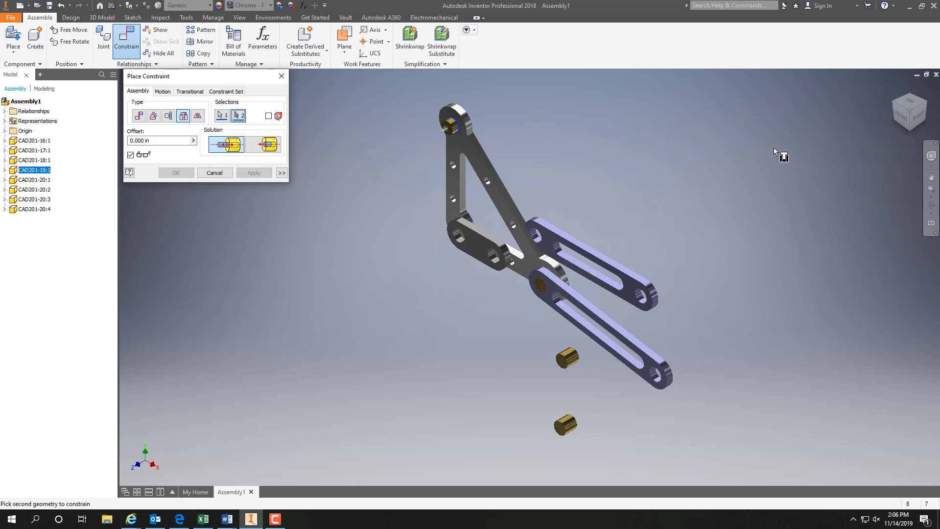
click(917, 115)
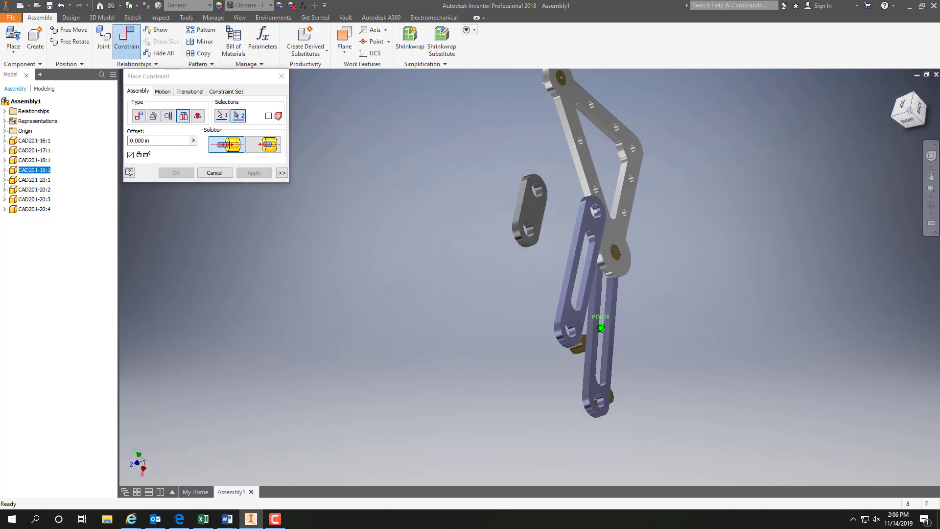
click(537, 195)
click(253, 173)
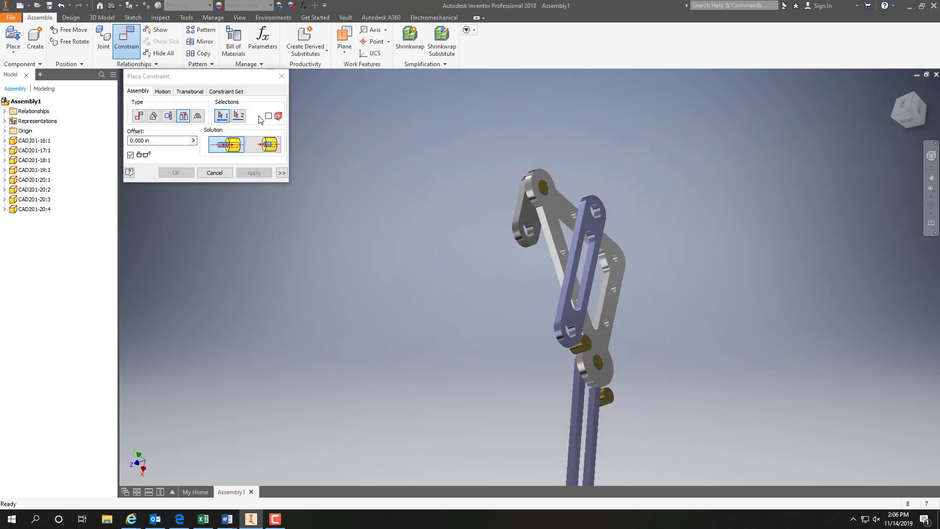
click(281, 76)
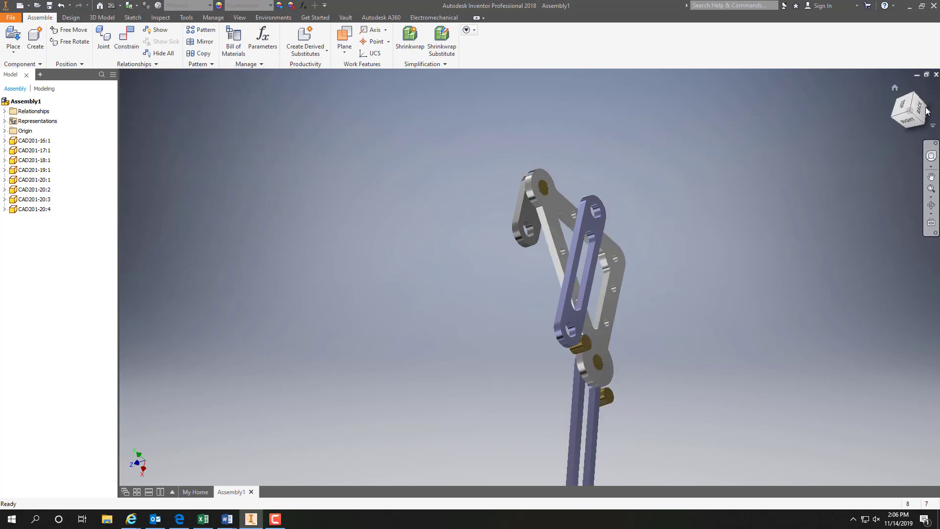
Apply an aligned Insert constraint with zero offset between one end hole of link CAD201-18:1 and the end of a loose short pin.
click(894, 88)
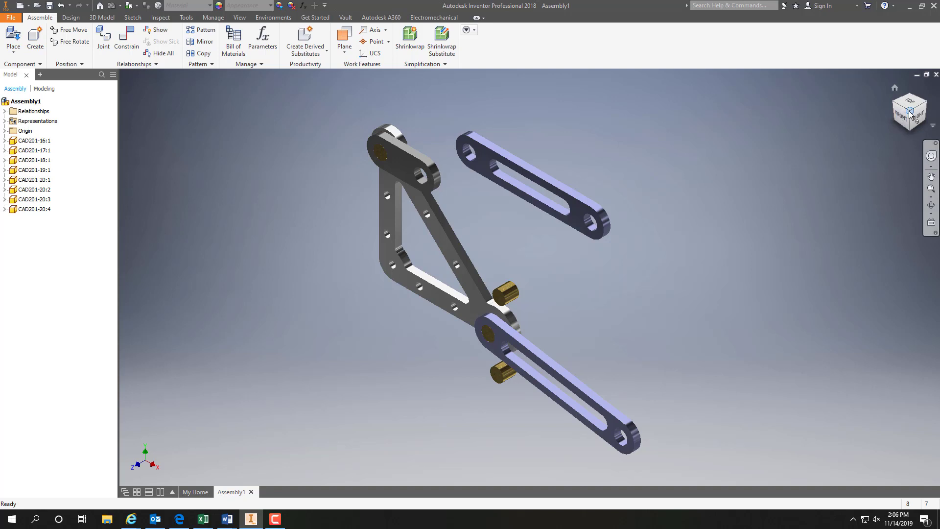
mouse_move(529, 276)
shift+middle_down()
mouse_move(577, 278)
mouse_move(478, 279)
shift+middle_up()
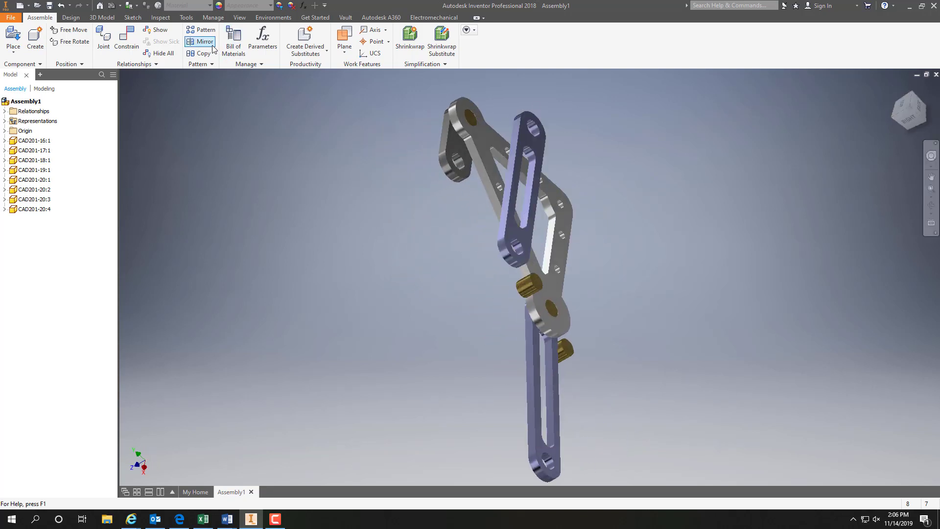
click(124, 45)
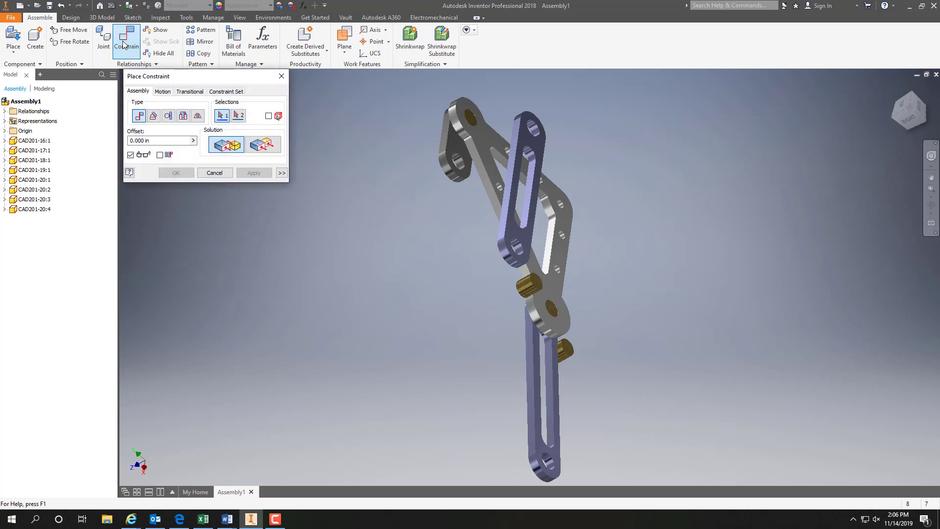
click(184, 116)
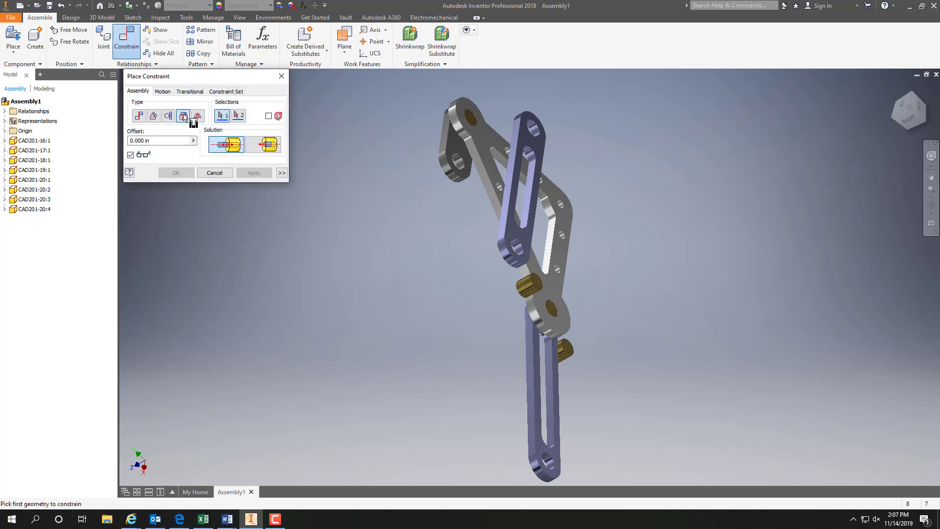
click(270, 147)
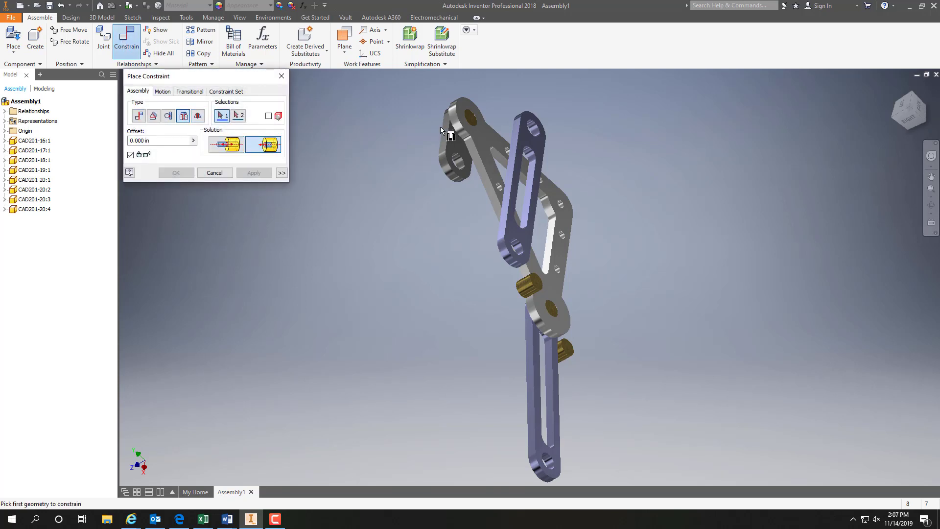
click(530, 120)
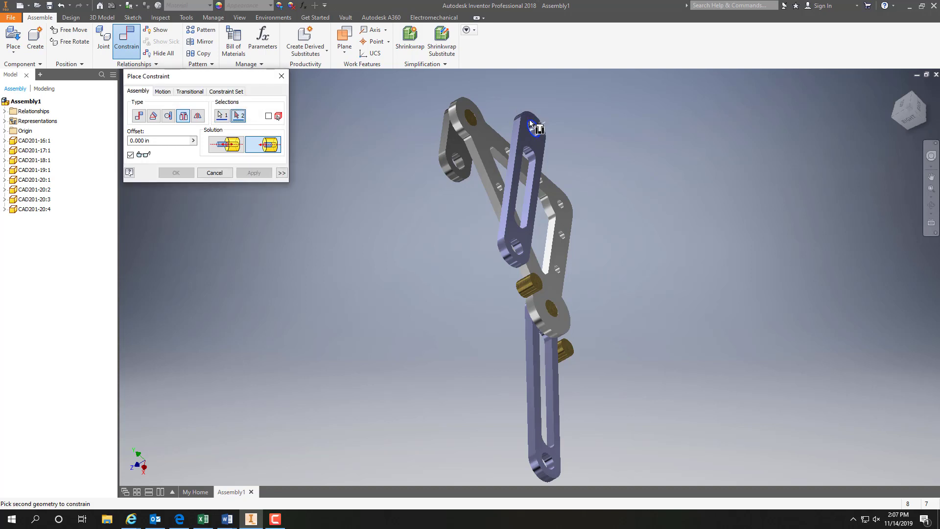
click(535, 274)
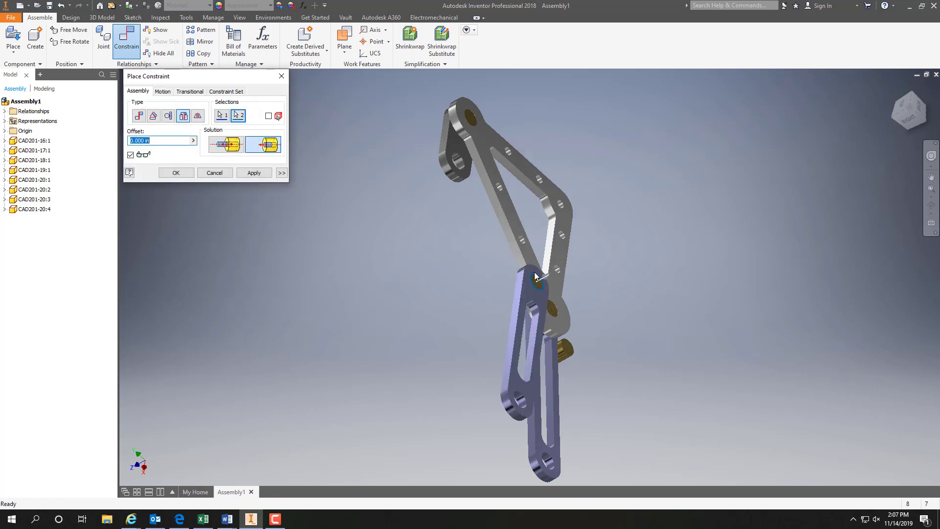
click(255, 173)
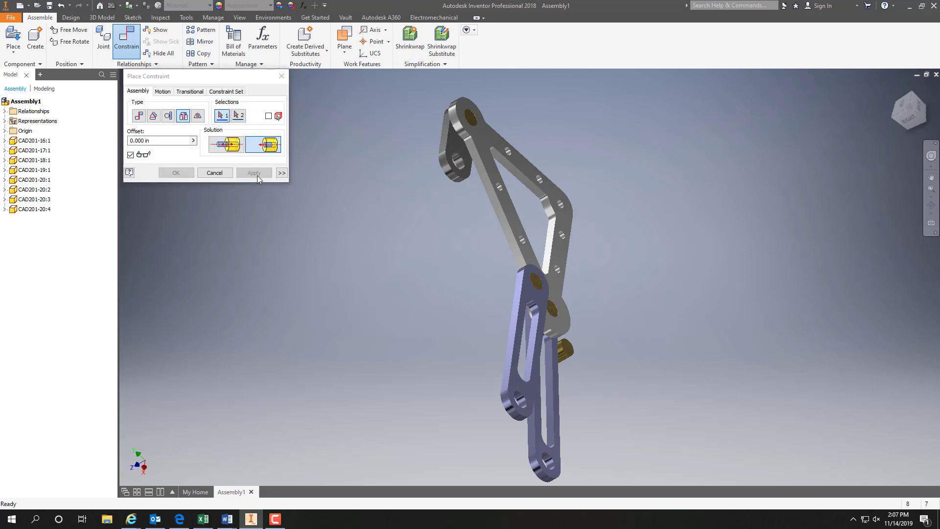
Apply an aligned Insert constraint between link CAD201-18:1's other end hole and the remaining loose pin, and move that link clear of the bracket.
click(183, 117)
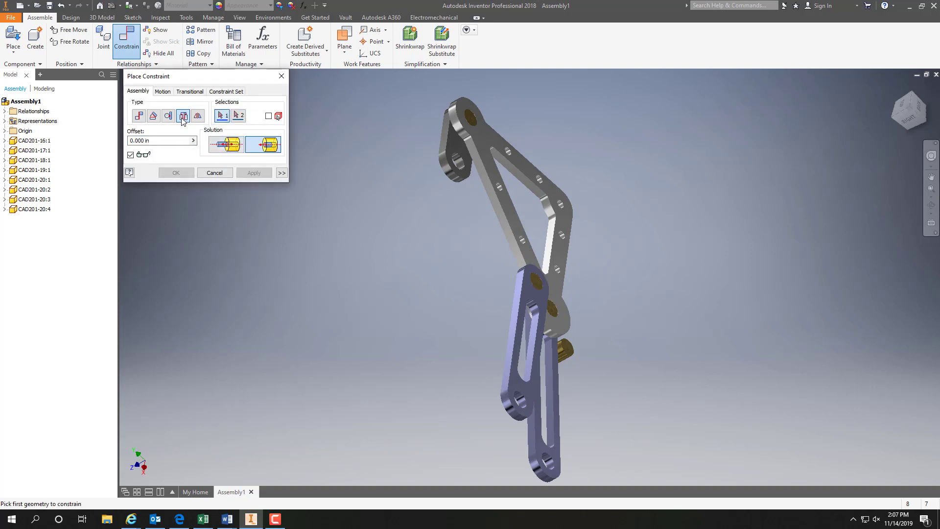
click(519, 397)
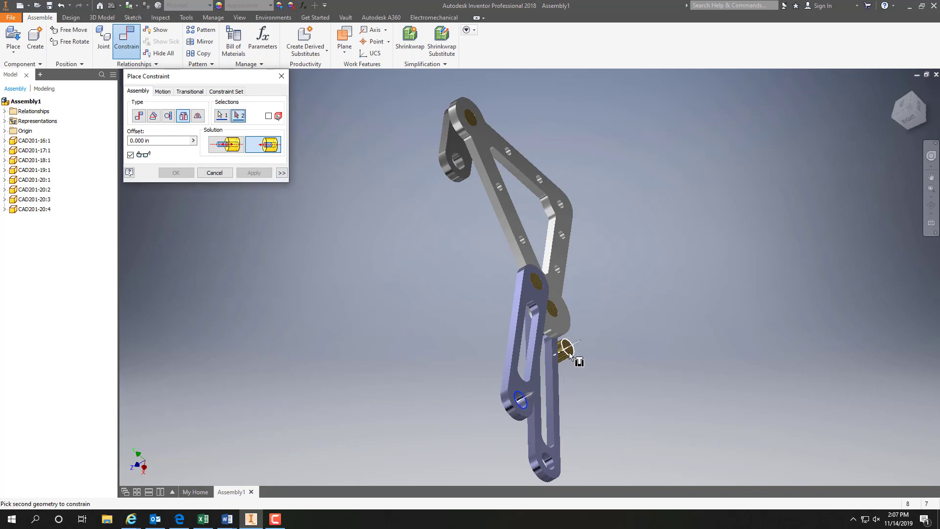
click(568, 354)
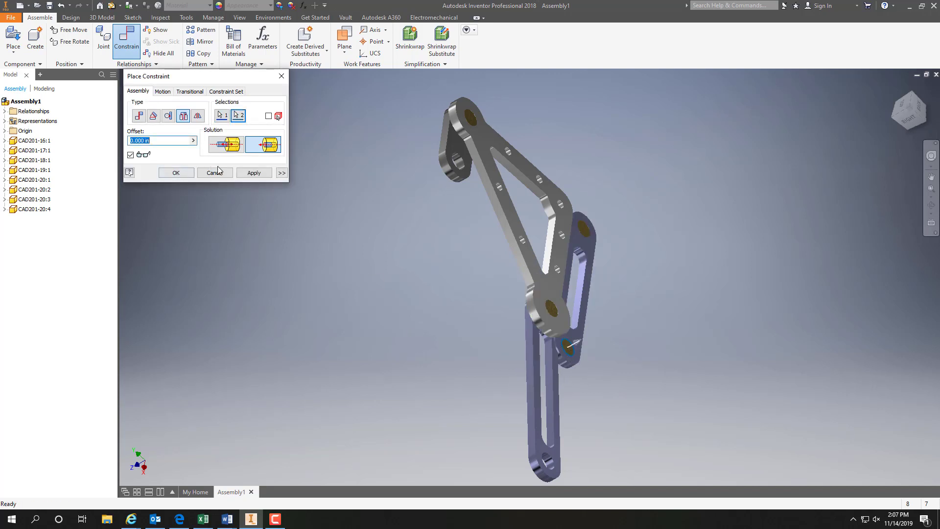
click(253, 172)
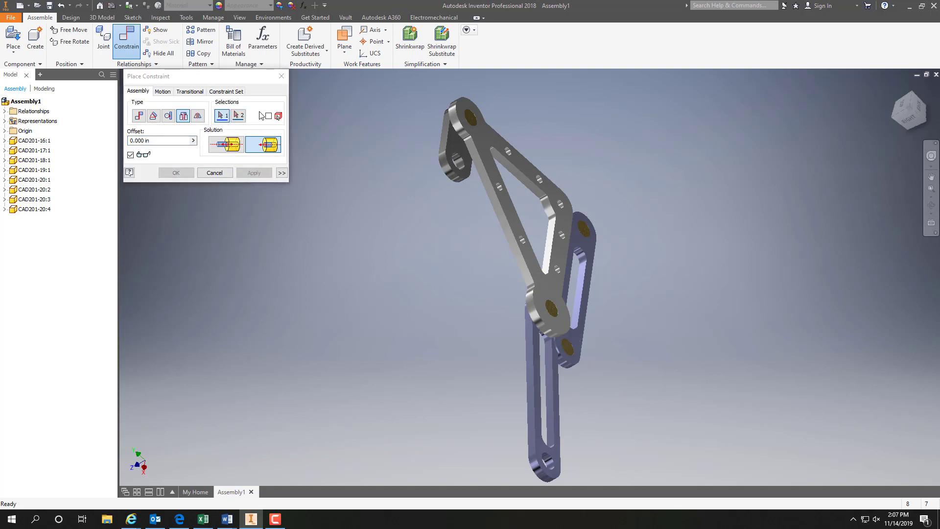
click(281, 77)
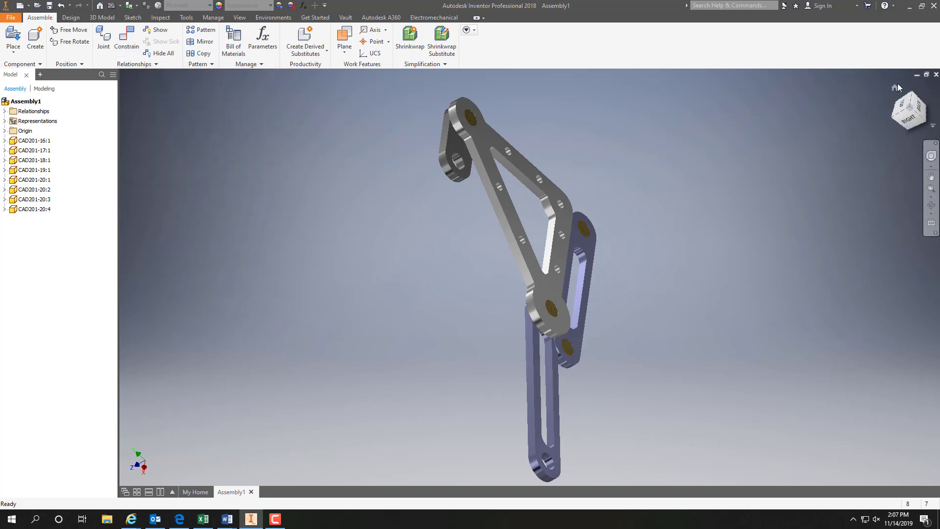
click(894, 87)
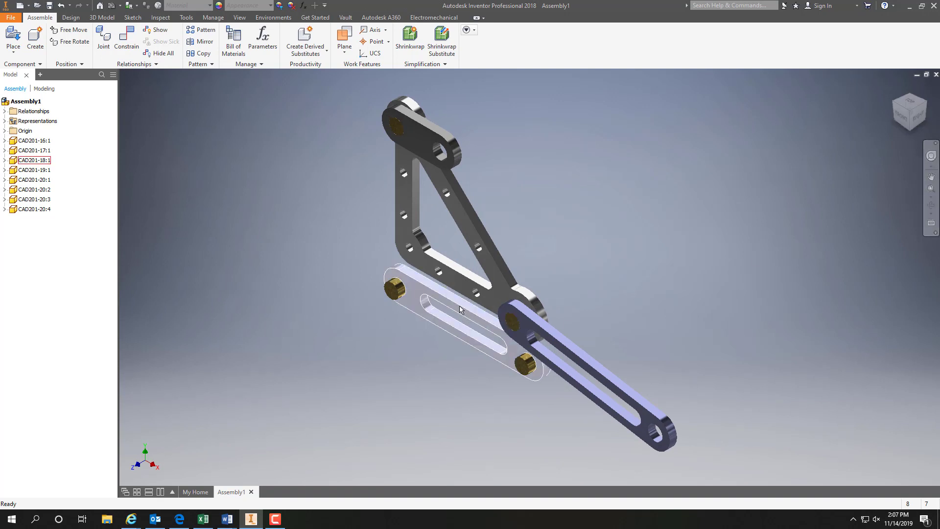
drag(459, 310, 574, 151)
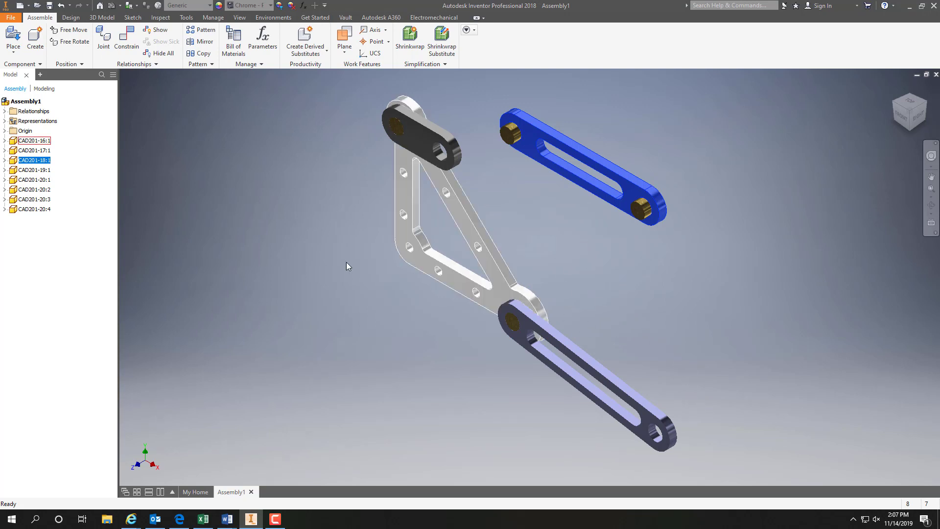
click(125, 40)
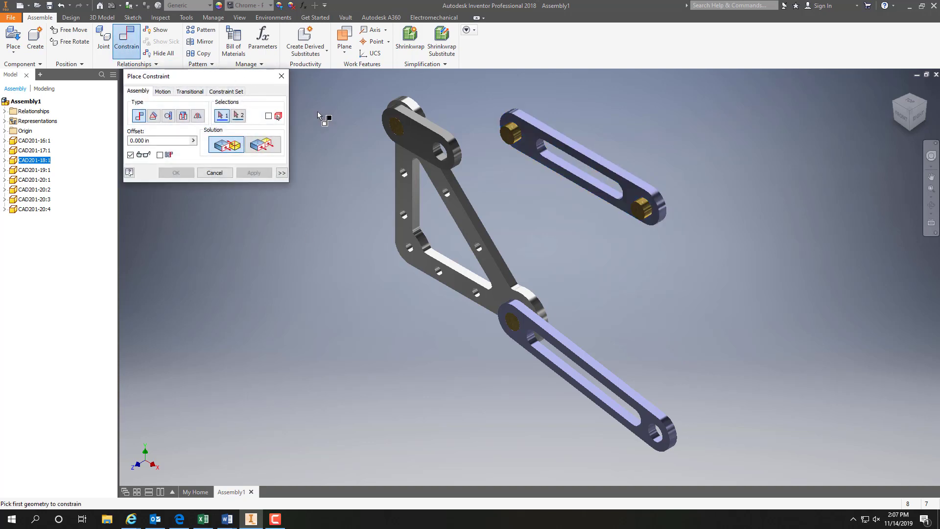
click(520, 131)
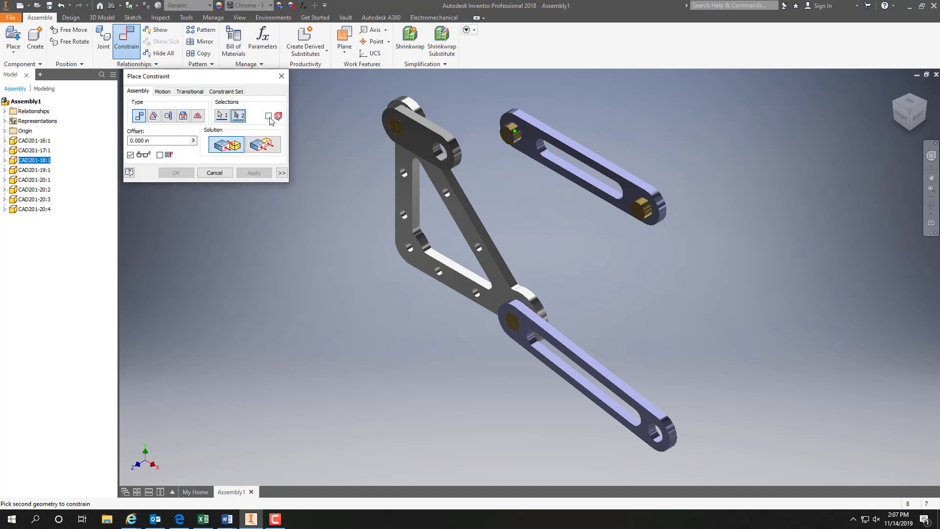
click(183, 116)
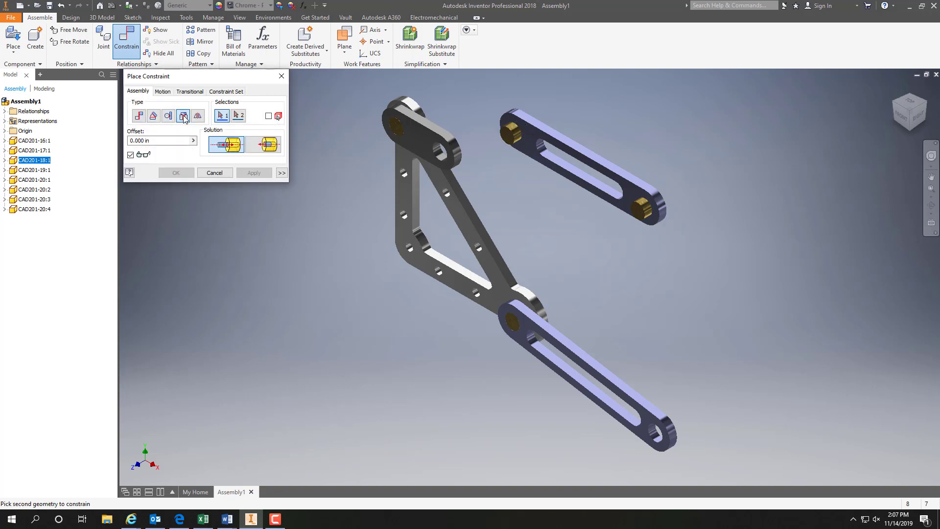
click(263, 144)
click(521, 133)
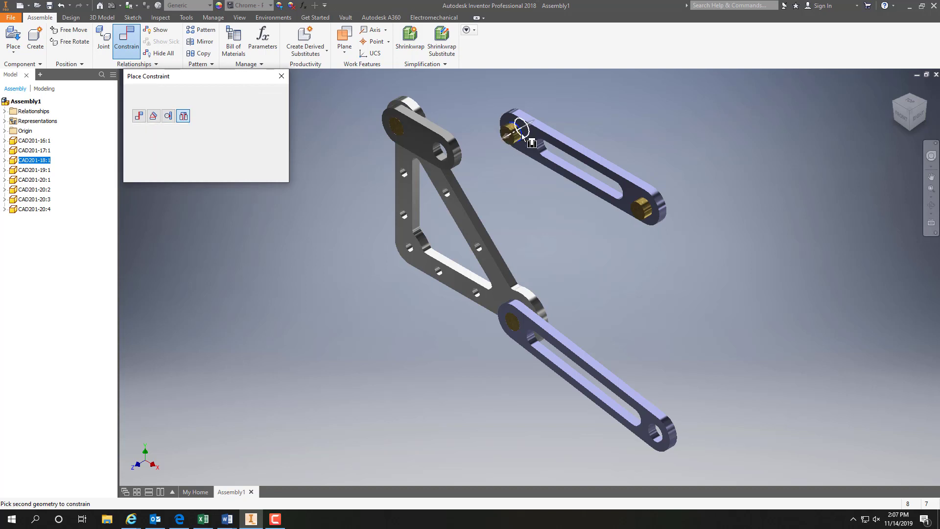
click(443, 153)
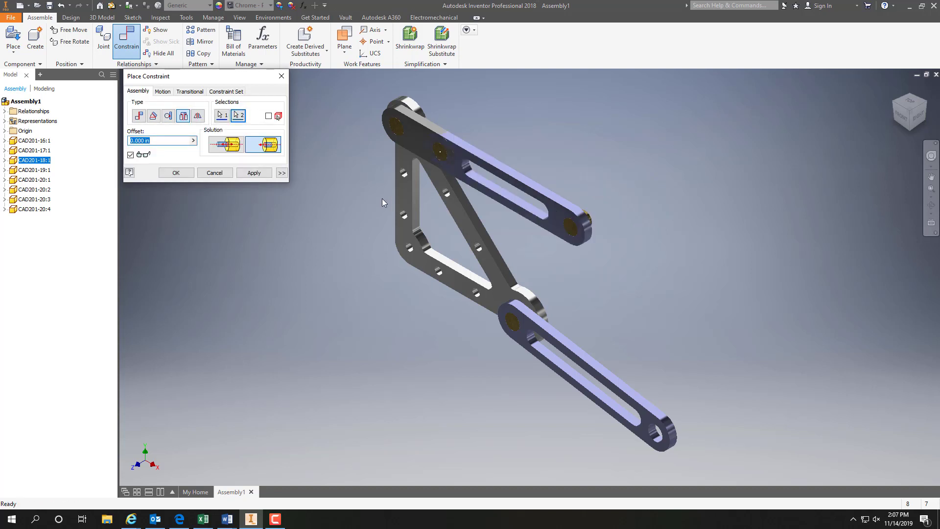
click(215, 173)
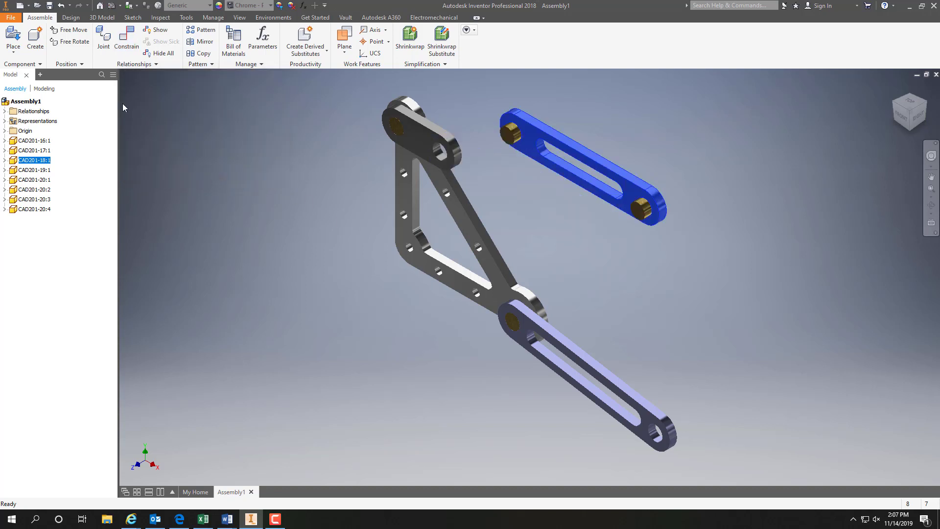
Apply an aligned Insert constraint with zero offset between link CAD201-17:1's free hole and link CAD201-18:1's near pin end, and swing link CAD201-17:1 upward.
click(130, 45)
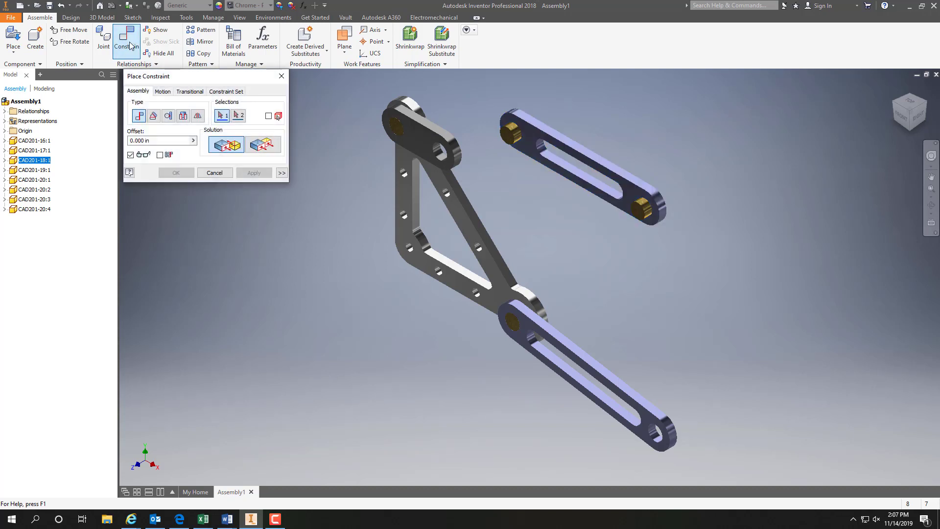
click(183, 116)
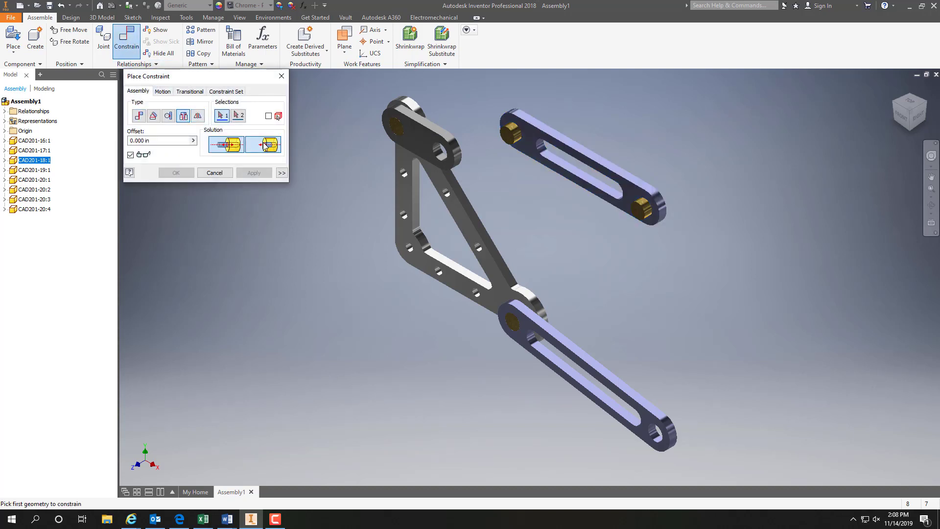
click(436, 150)
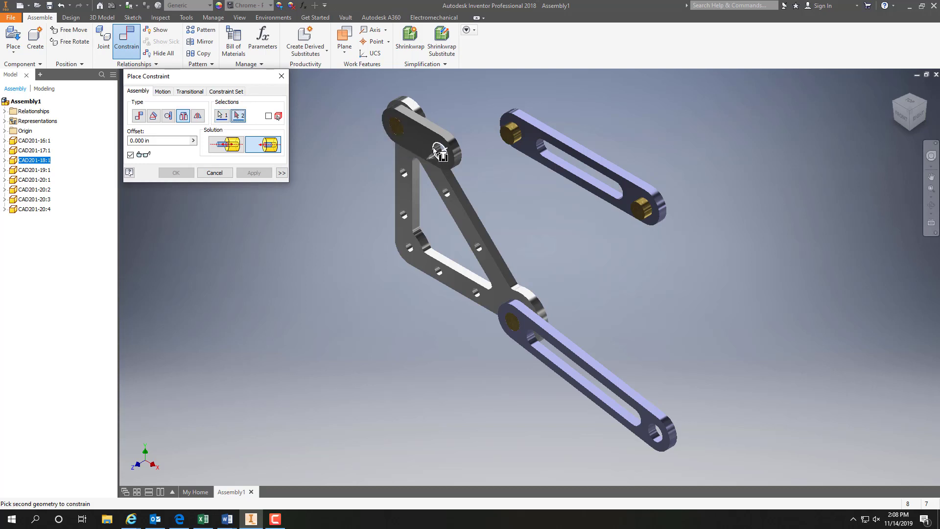
click(505, 131)
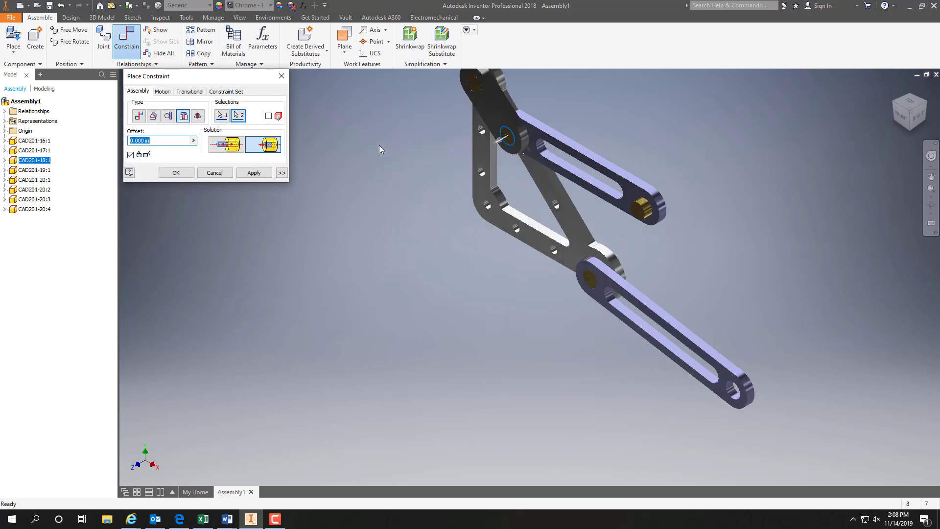
click(253, 173)
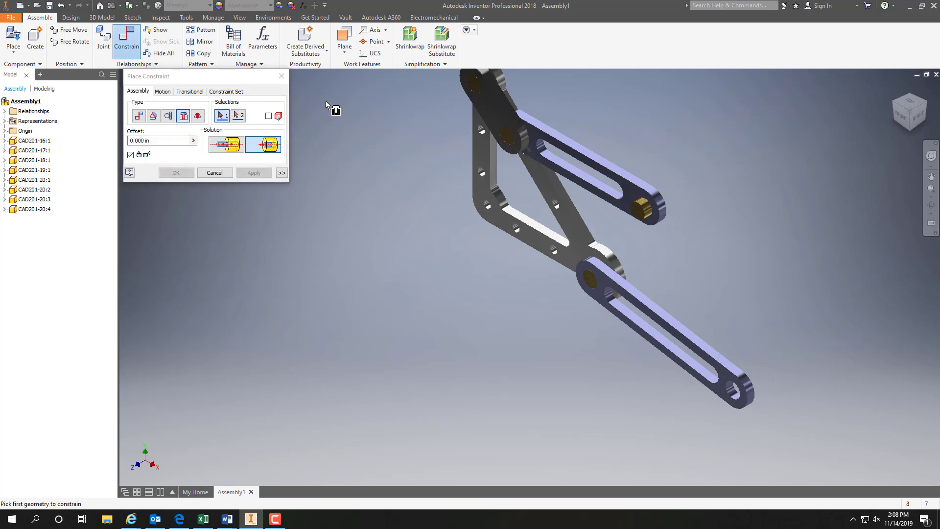
click(282, 77)
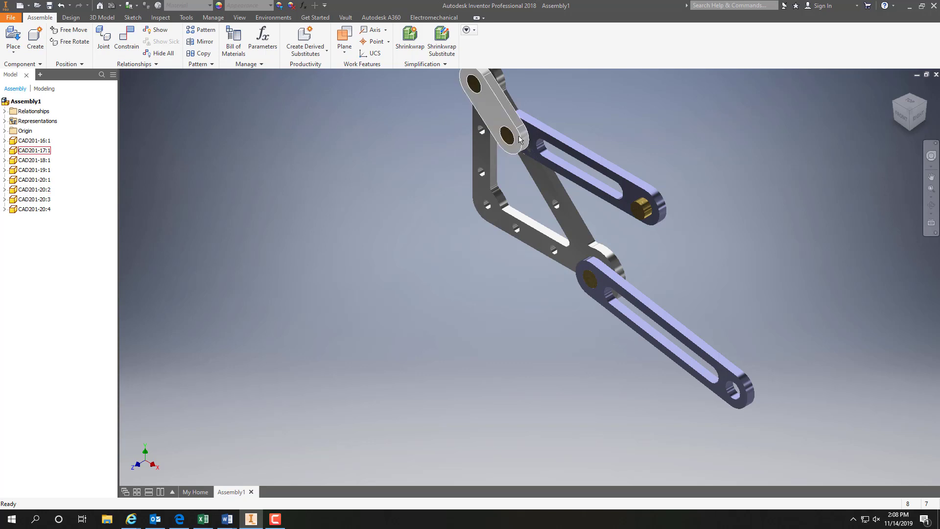
click(522, 139)
drag(522, 138, 559, 89)
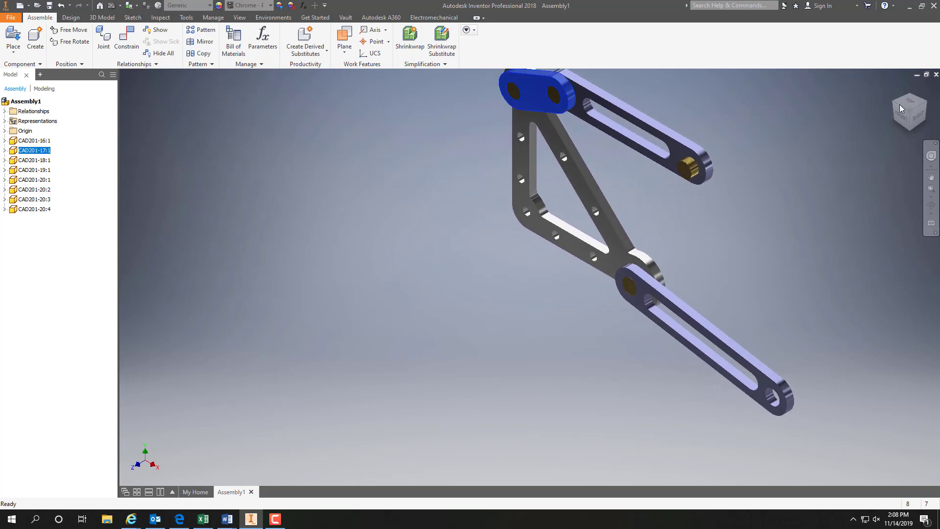
Apply an aligned Insert constraint with zero offset between link CAD201-19:1's free end hole and the pin at link CAD201-18:1's far end.
click(875, 99)
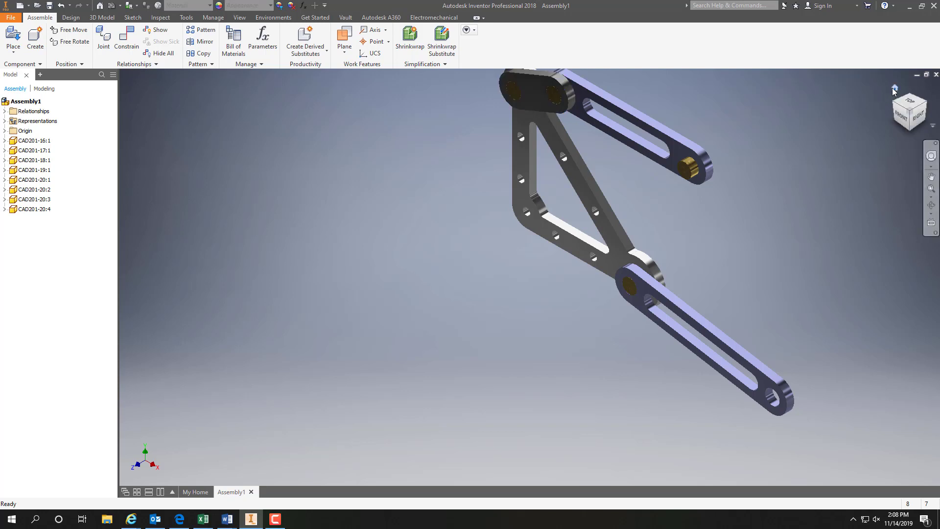
click(893, 88)
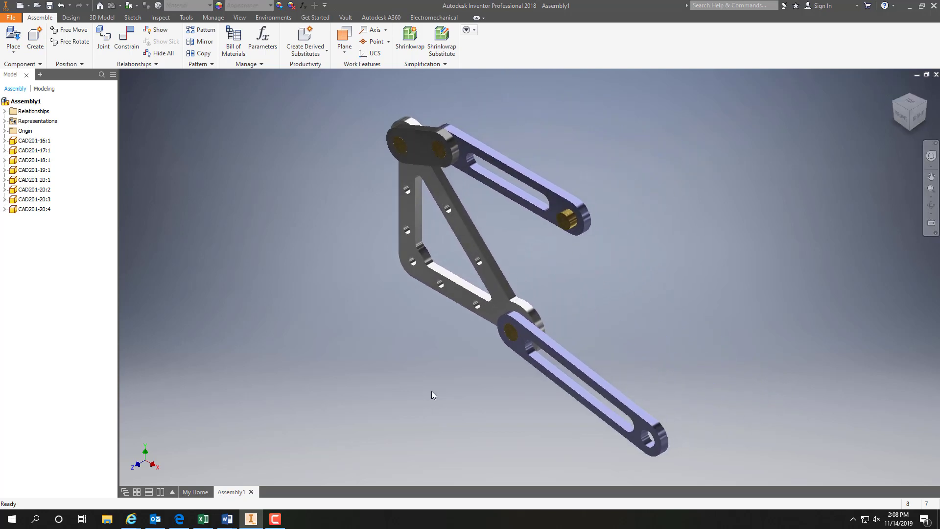
click(128, 41)
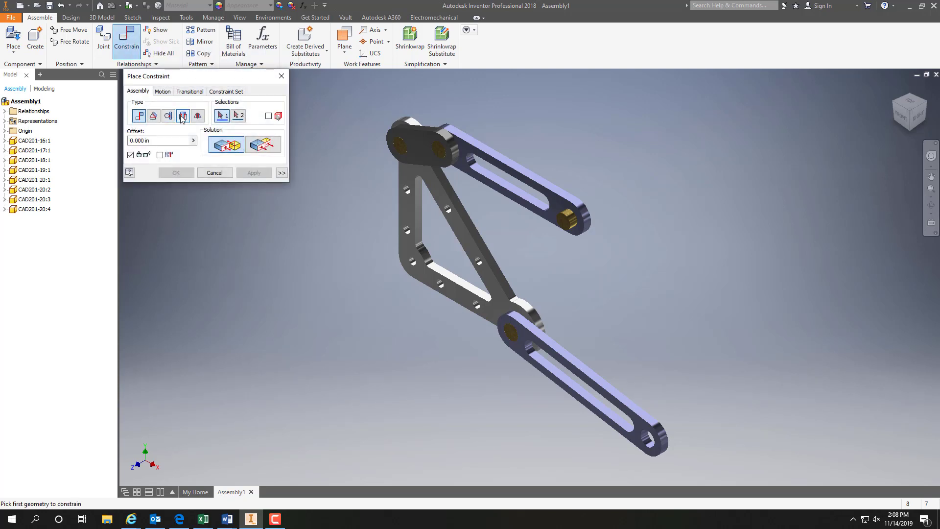
click(183, 117)
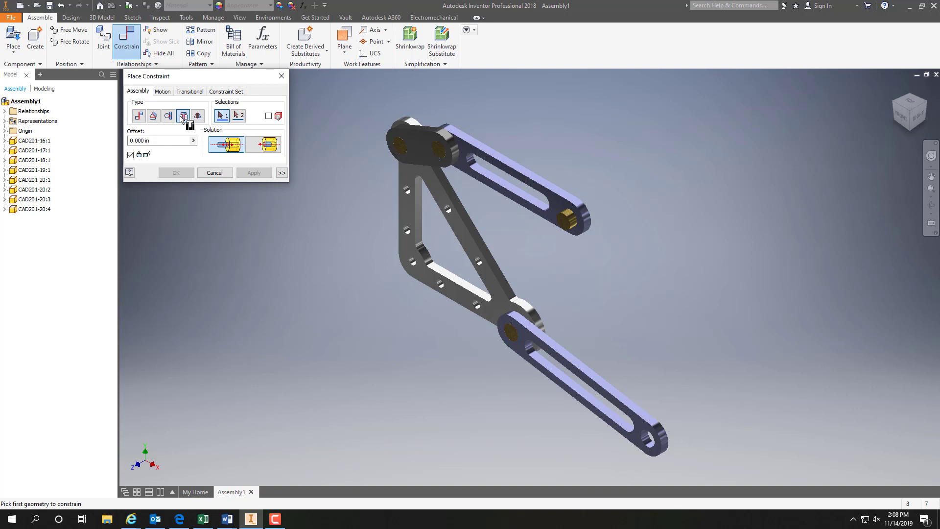
click(263, 144)
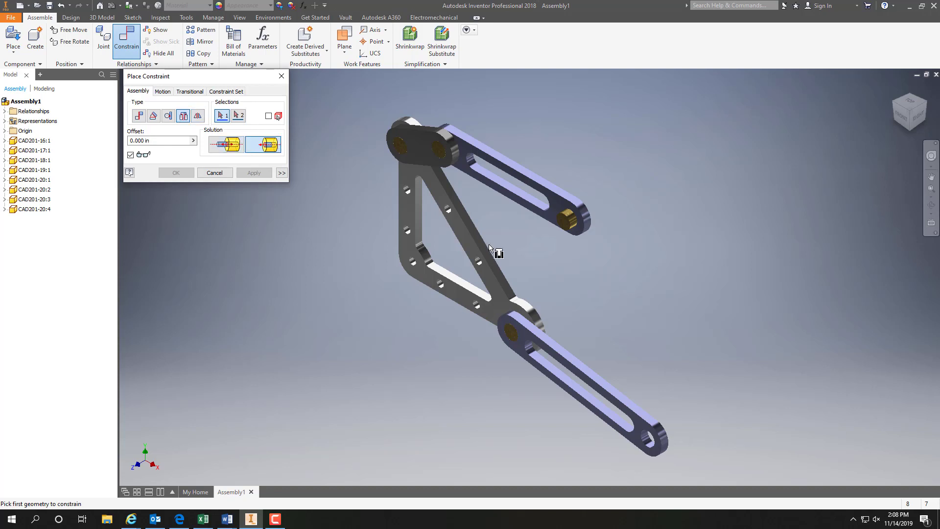
click(644, 435)
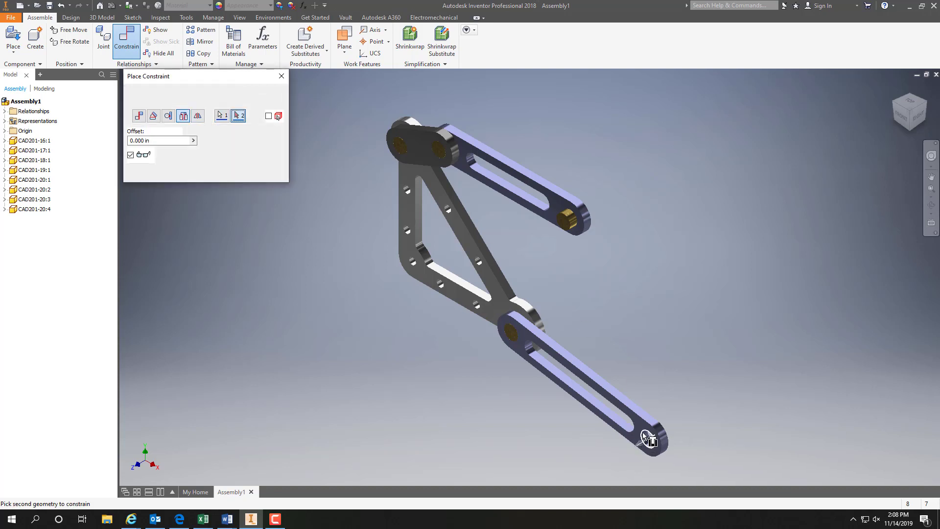
click(566, 228)
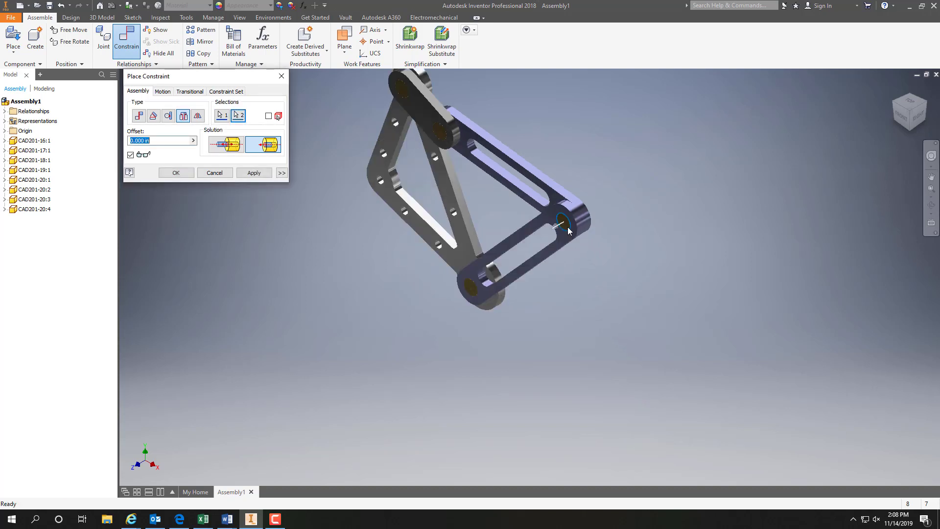
click(253, 172)
click(282, 76)
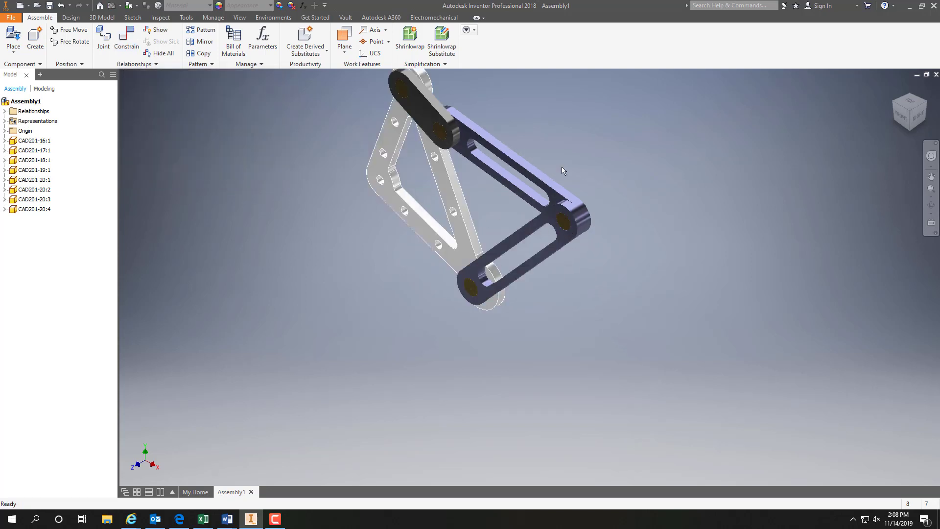
Move links CAD201-17:1 and CAD201-19:1 to exercise the closed linkage and reposition the assembly.
click(894, 91)
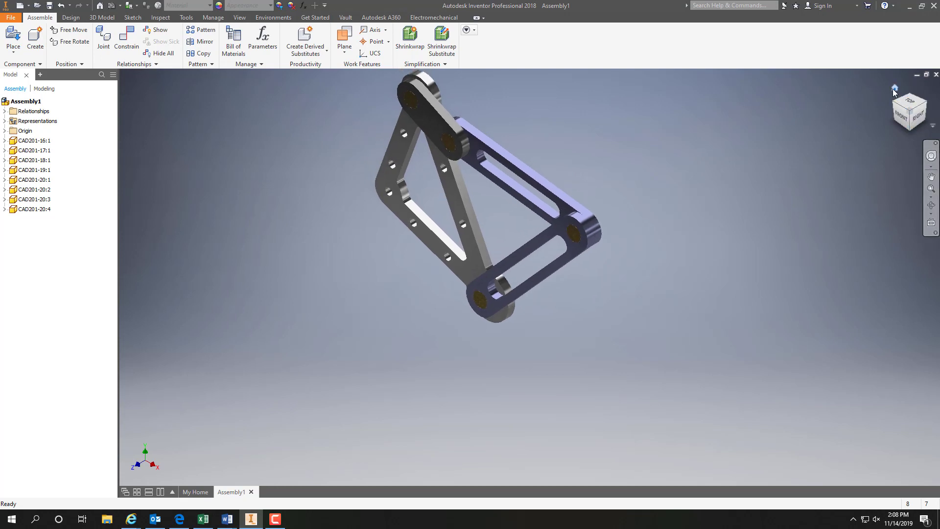
click(903, 118)
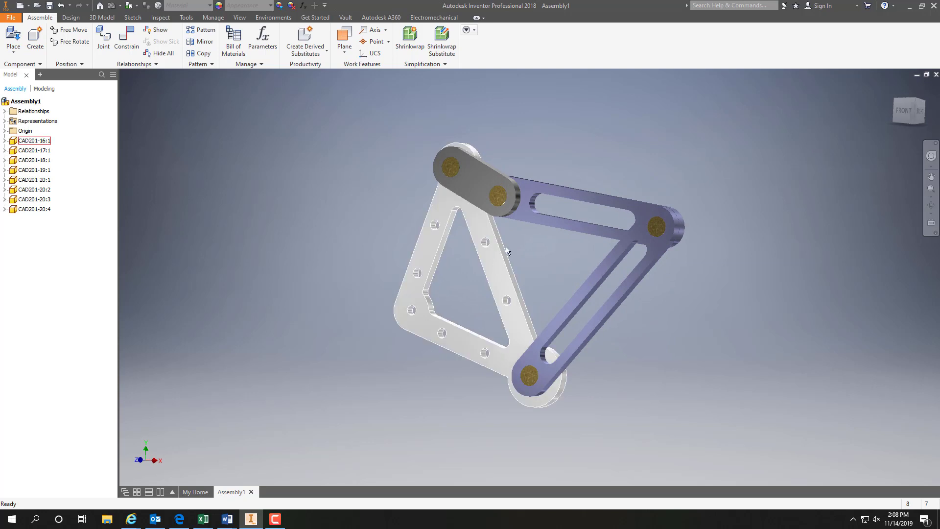
drag(511, 191, 500, 213)
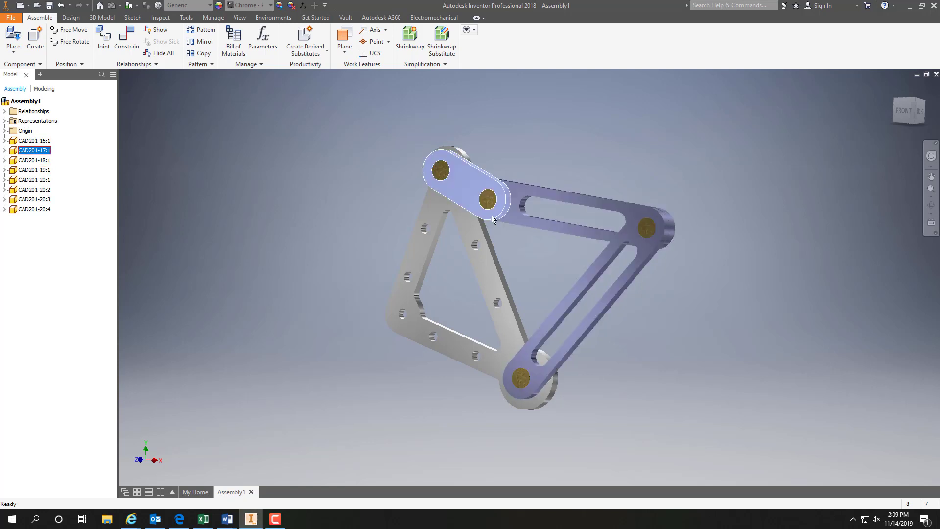
drag(492, 221, 456, 198)
drag(578, 227, 776, 338)
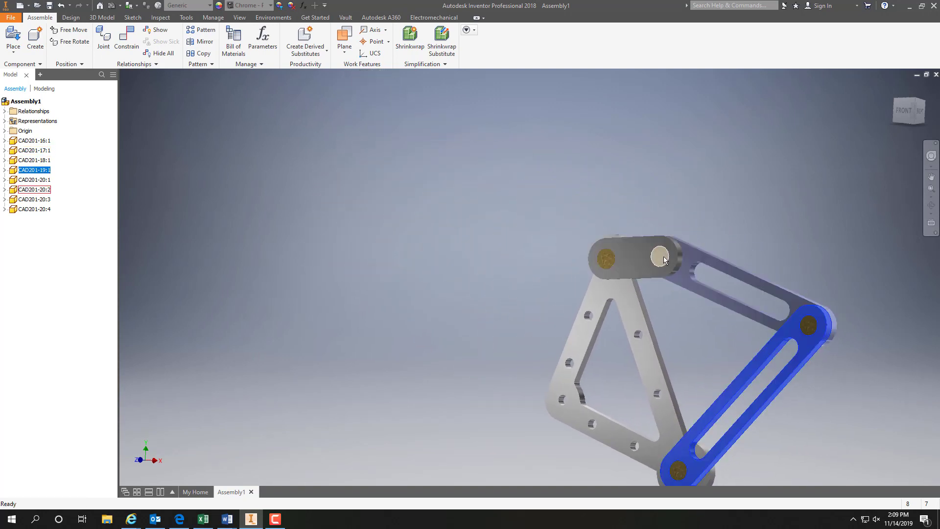
drag(631, 256, 610, 147)
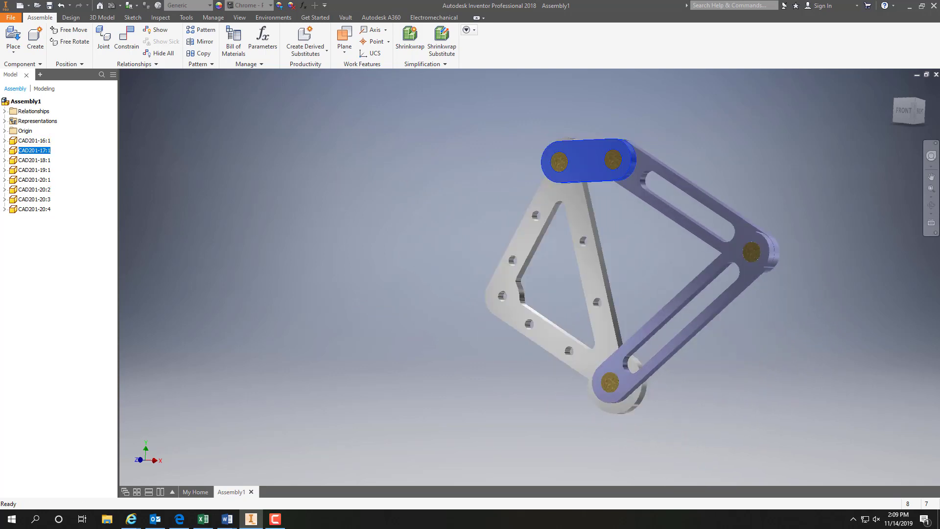
click(896, 97)
click(894, 88)
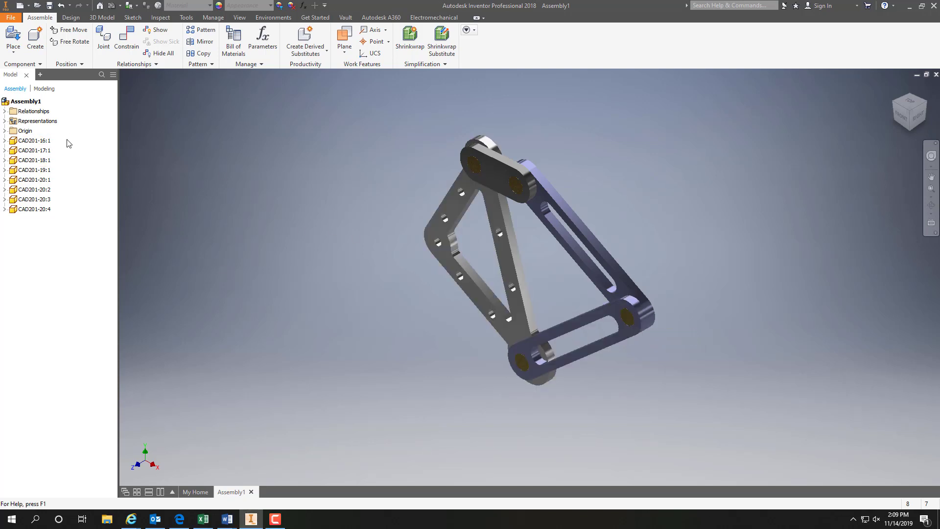
Save the assembly as CAD201-15 in the instructor's named folder on the Windows (C:) drive.
click(10, 19)
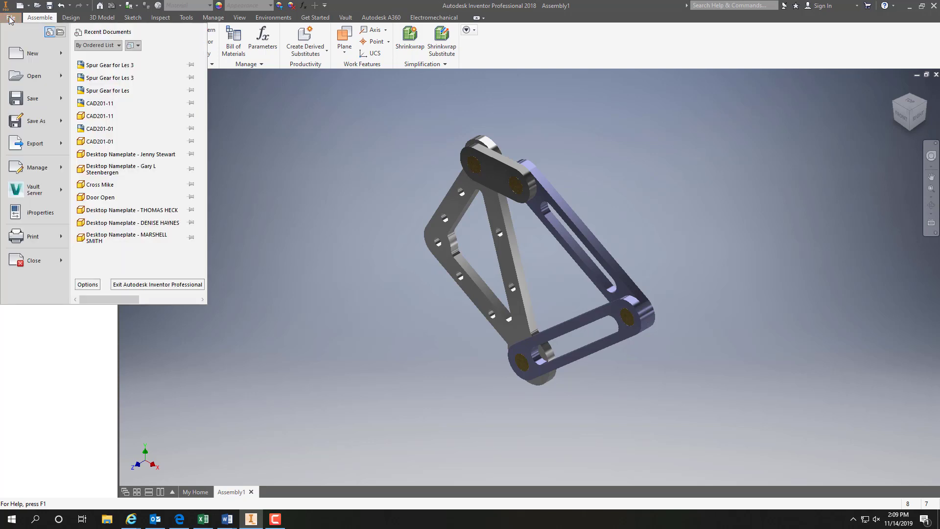
click(35, 125)
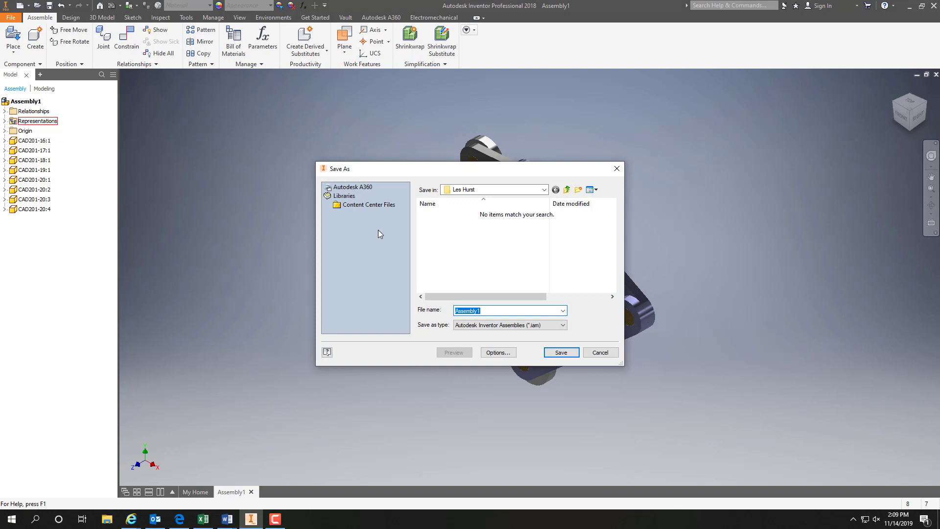
click(543, 189)
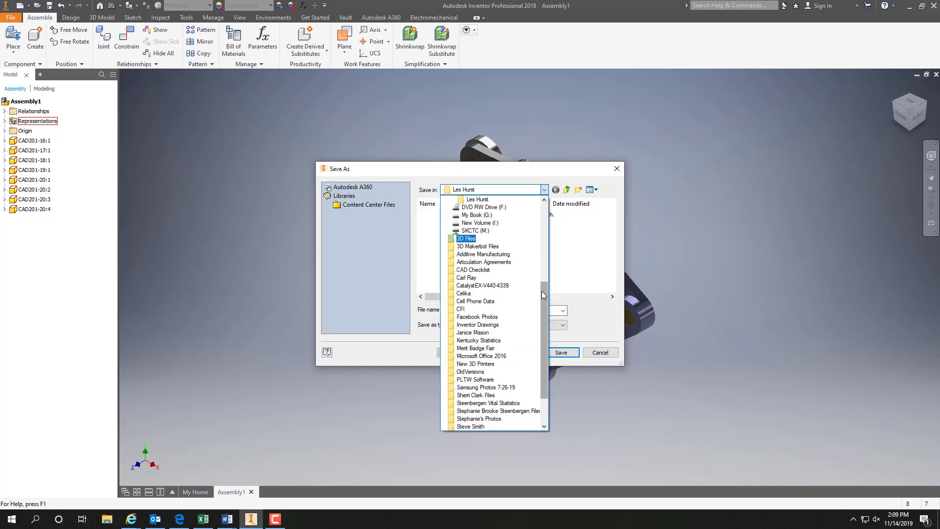
drag(541, 291, 548, 251)
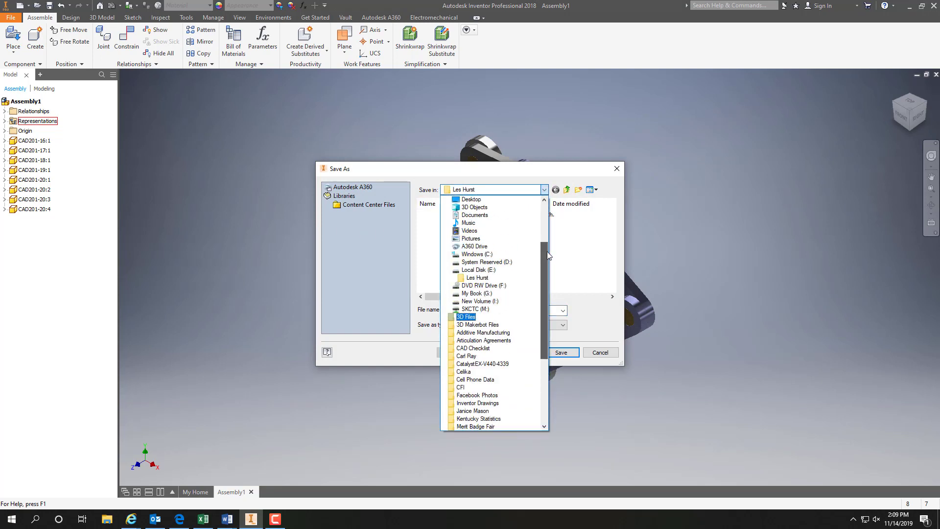
click(477, 254)
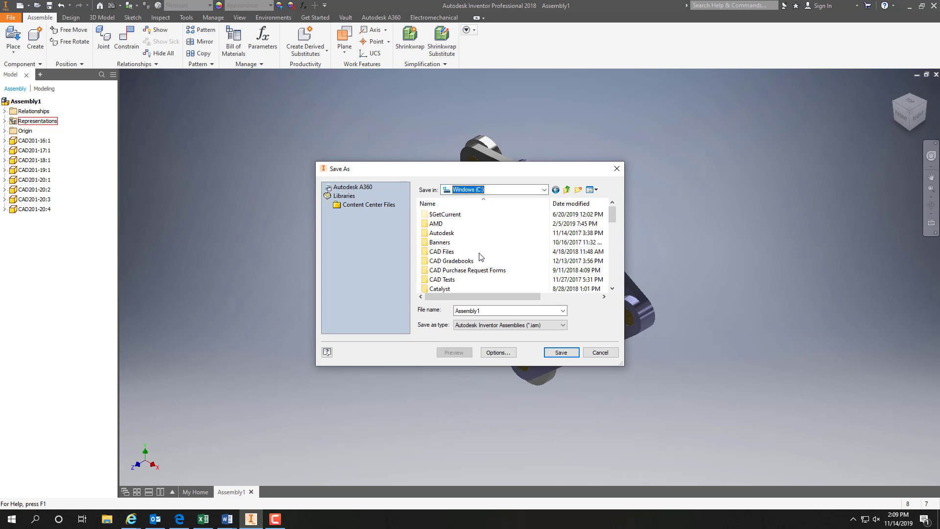
click(612, 290)
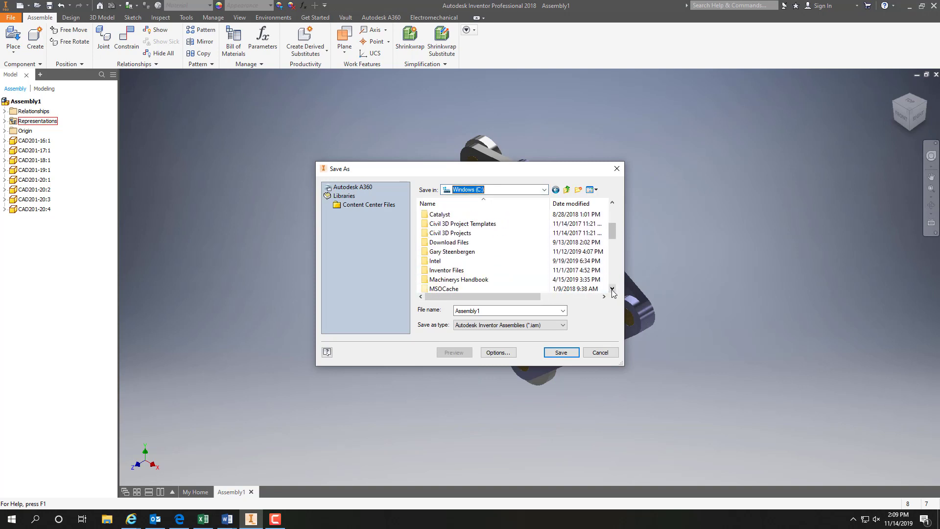
double_click(462, 252)
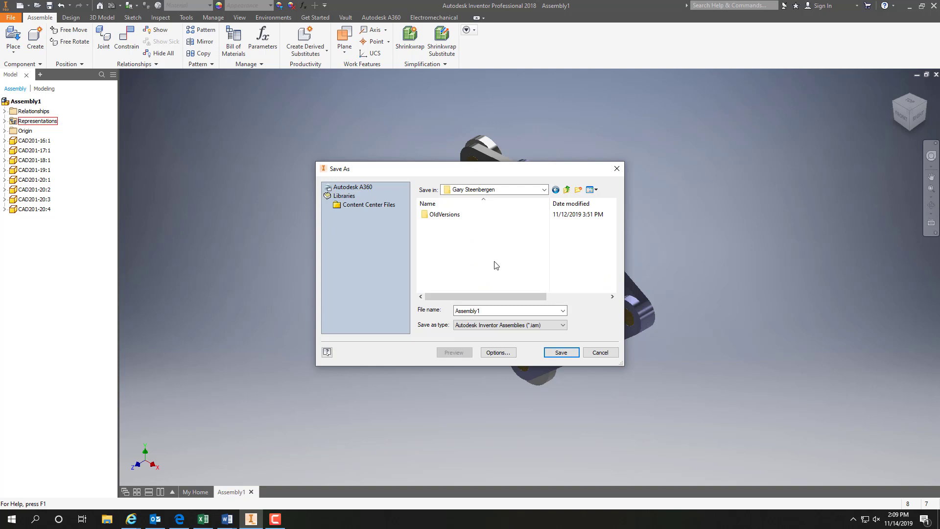
double_click(489, 311)
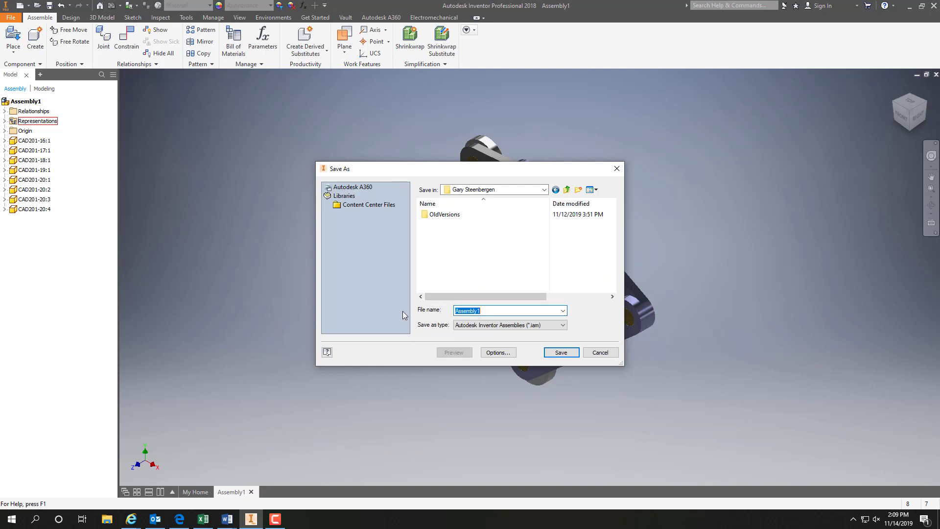
text(CAD2)
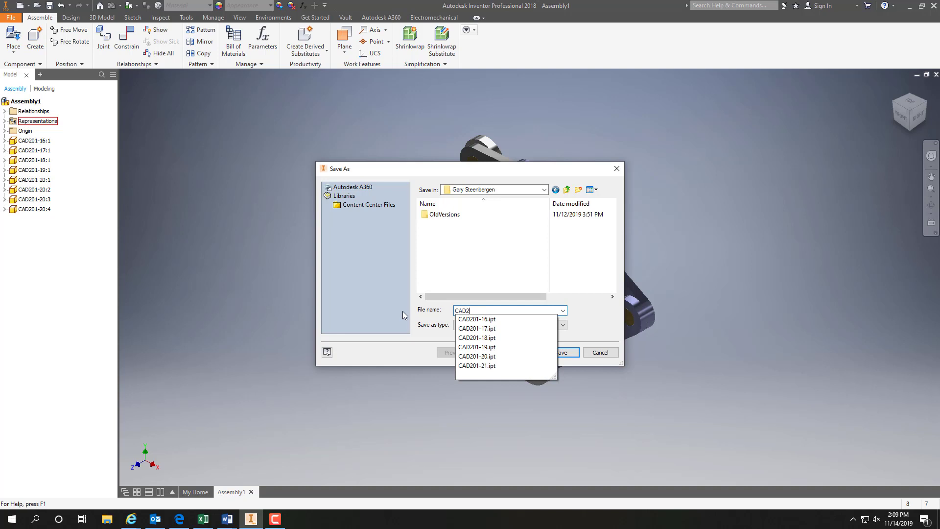
text(01-15)
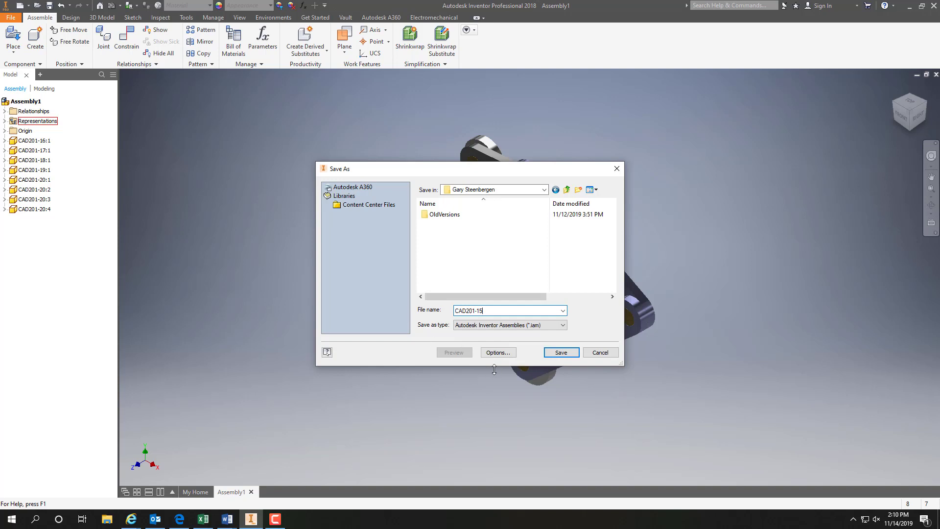
click(561, 353)
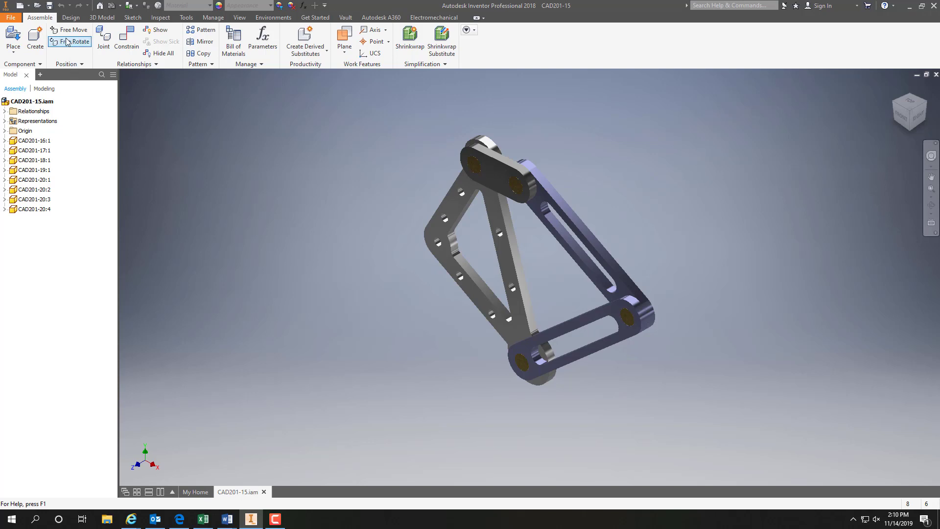
Create a new drawing and place a shaded front base view of CAD201-15.iam at 2:1 scale near the sheet's centre.
click(30, 7)
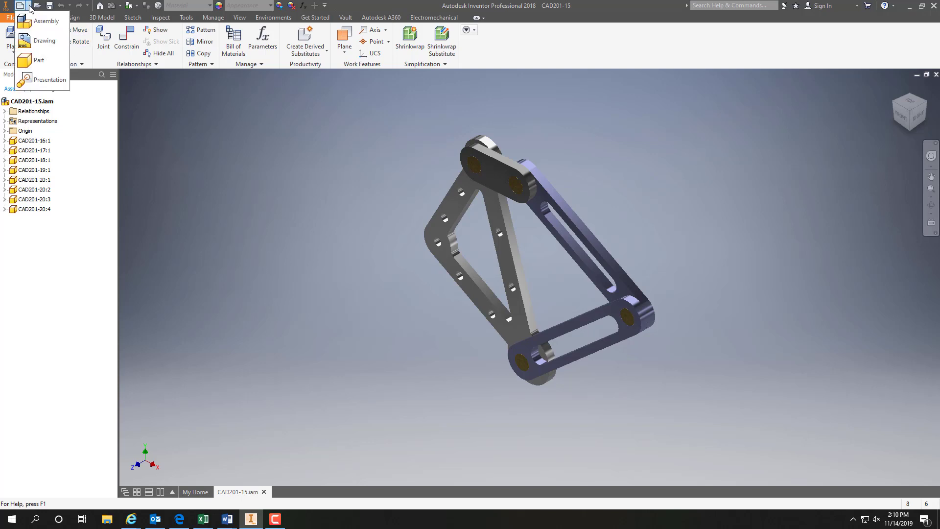
click(46, 43)
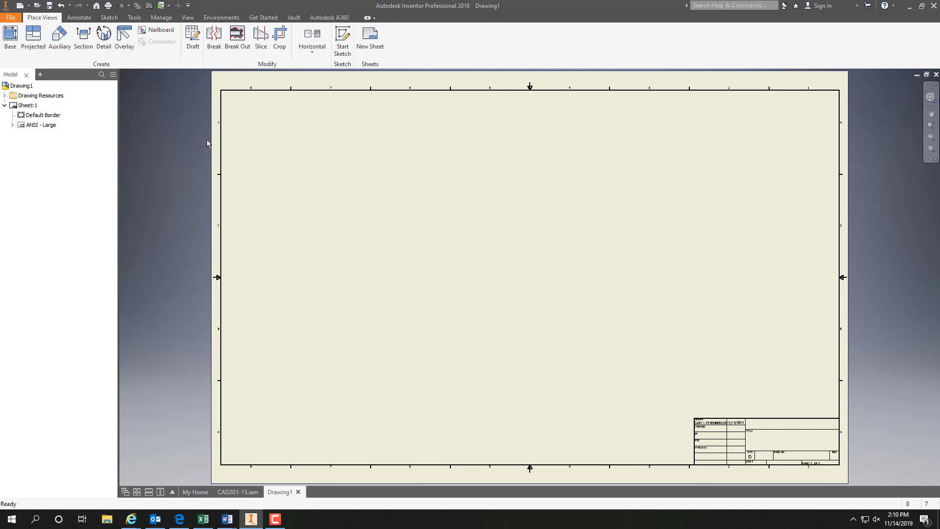
click(9, 39)
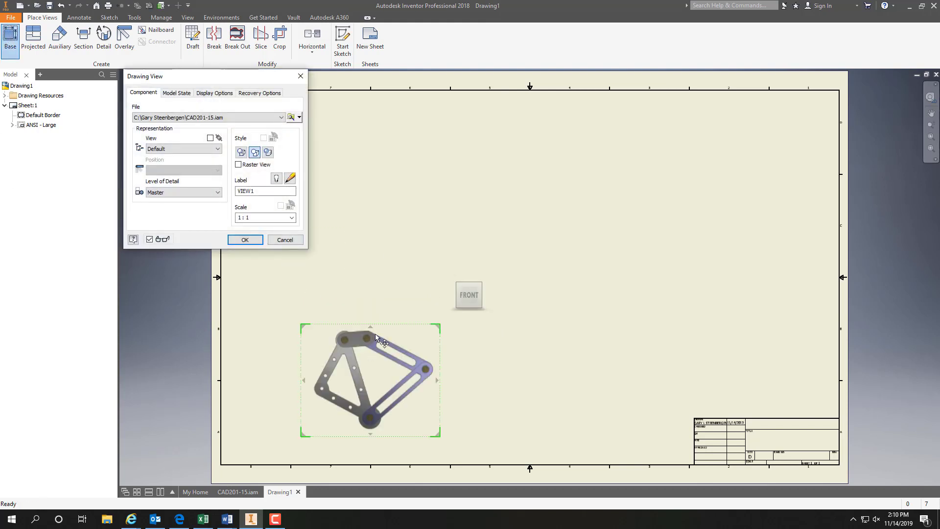
click(292, 218)
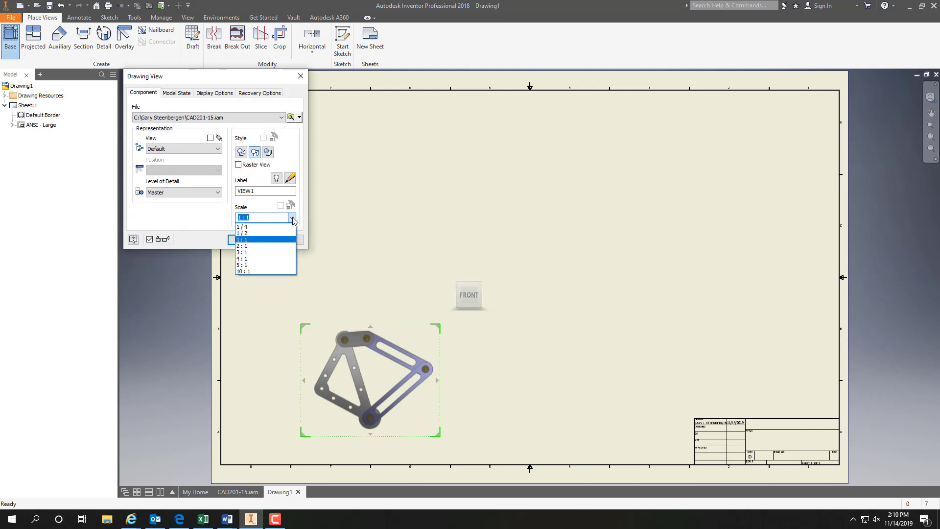
click(257, 245)
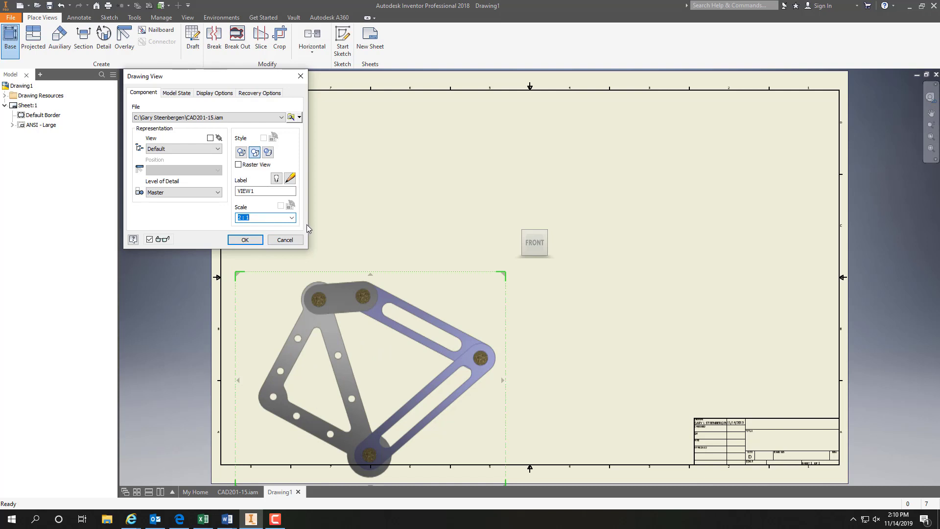
click(268, 153)
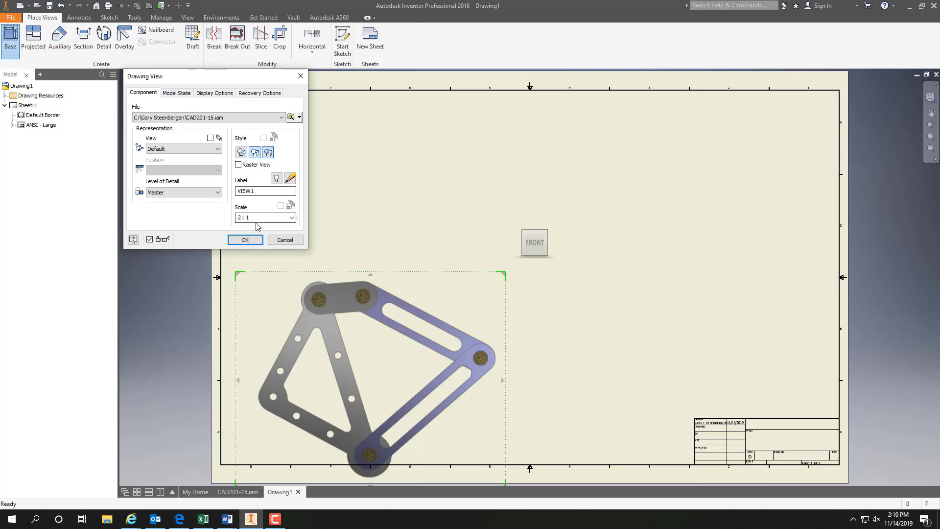
click(246, 239)
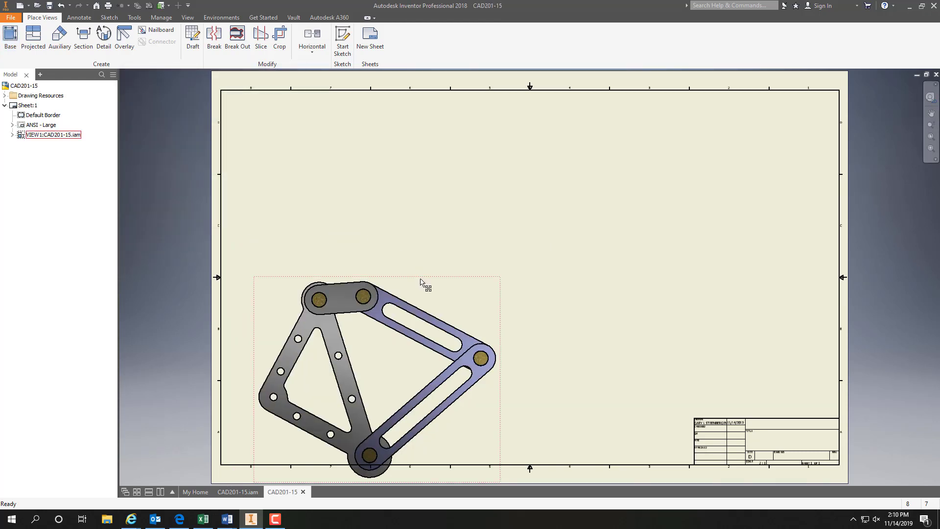
mouse_move(423, 279)
mouse_down()
mouse_move(579, 191)
mouse_move(586, 174)
mouse_up()
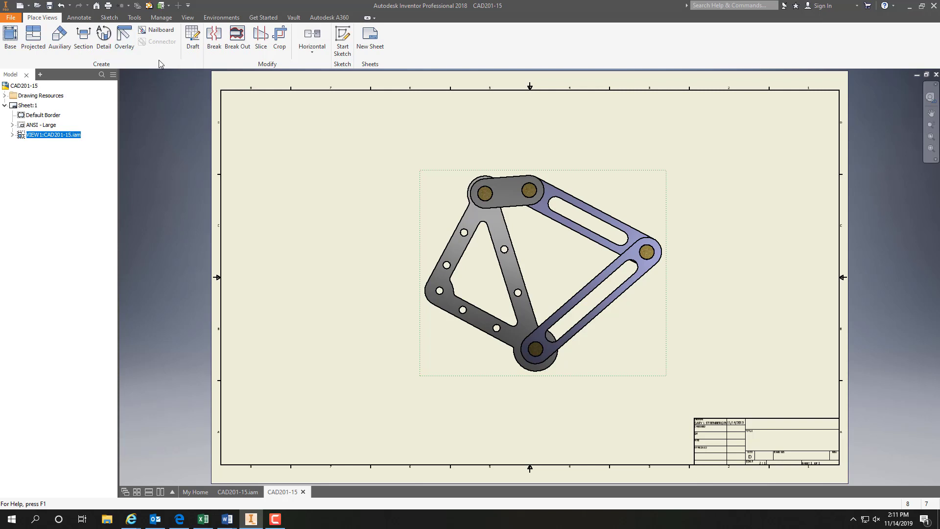
Insert a structured, first-level parts list for CAD201-15.iam at the sheet border's upper-right corner, enabling the assembly's BOM view.
click(73, 20)
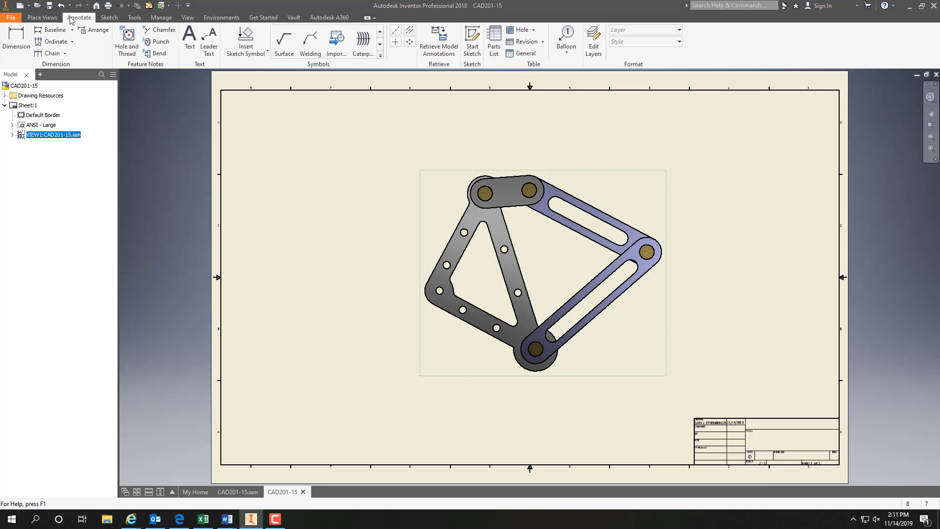
click(566, 55)
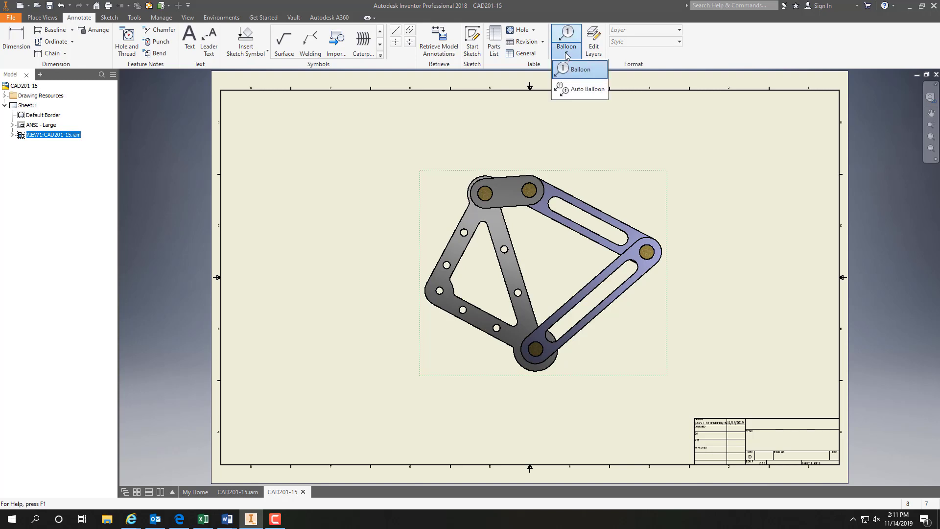
click(498, 40)
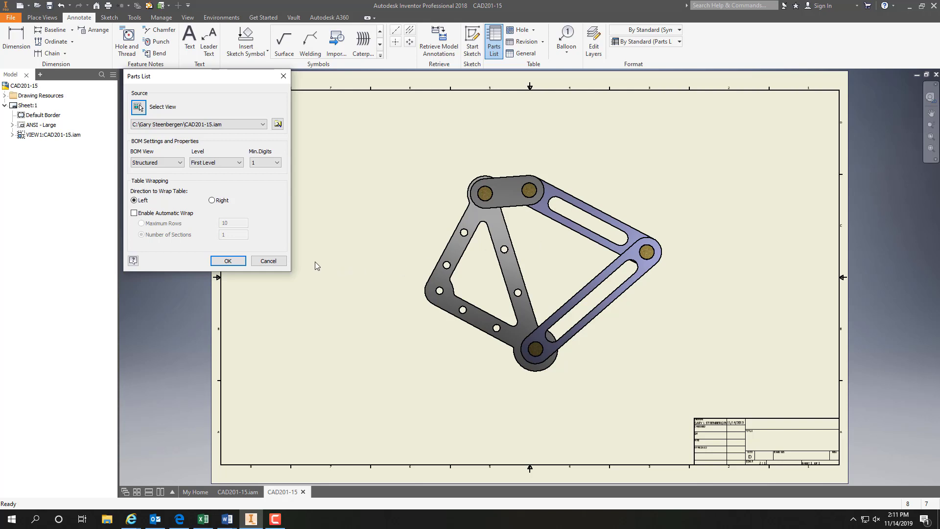
click(229, 260)
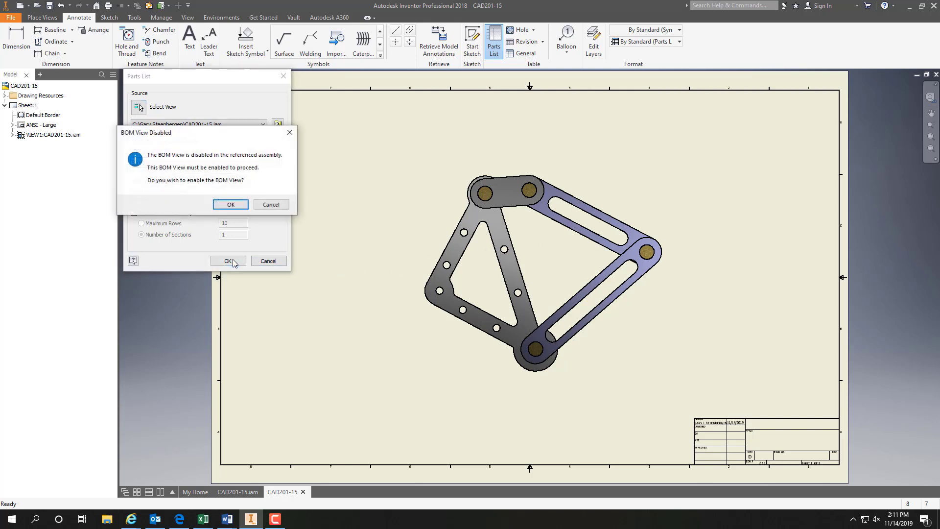
click(230, 205)
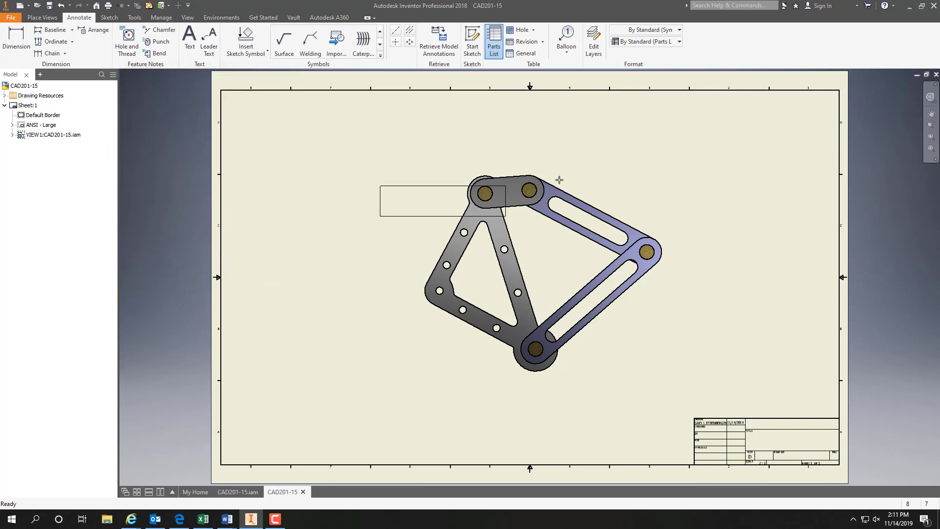
click(839, 90)
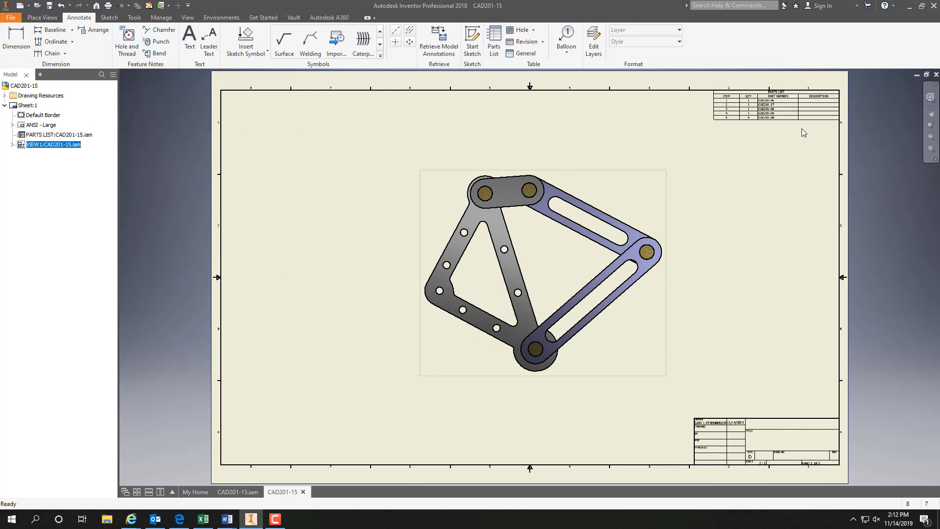
Edit the parts list, describing CAD201-16 as PLATE WEB, CAD201-17 as DRIVE LINK and CAD201-18 as CENTER LINK.
scroll(784, 156, down, 3)
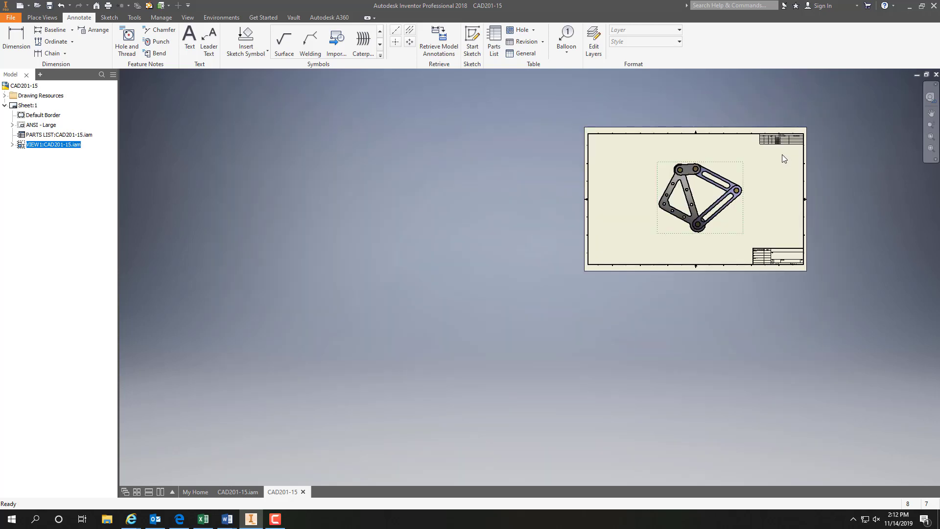
scroll(782, 155, up, 8)
scroll(781, 154, up, 3)
middle_drag(775, 145, 686, 364)
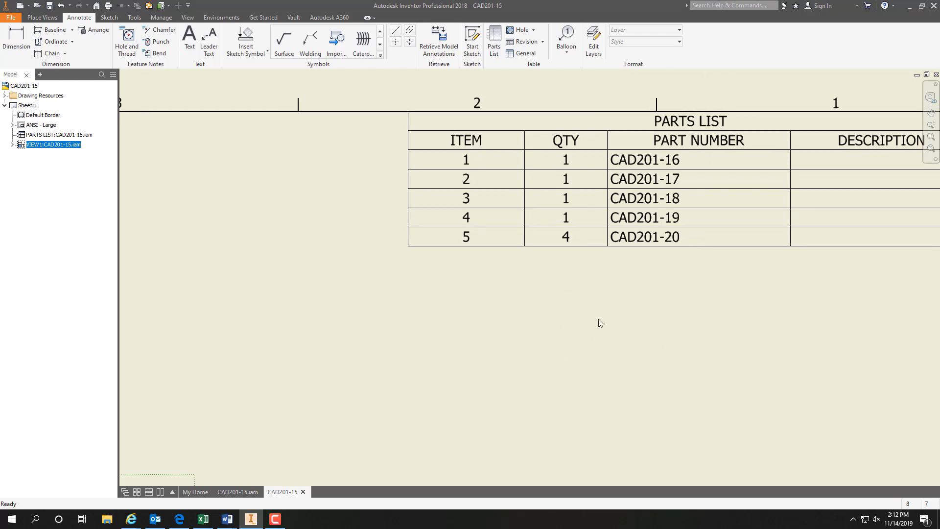
scroll(572, 346, down, 2)
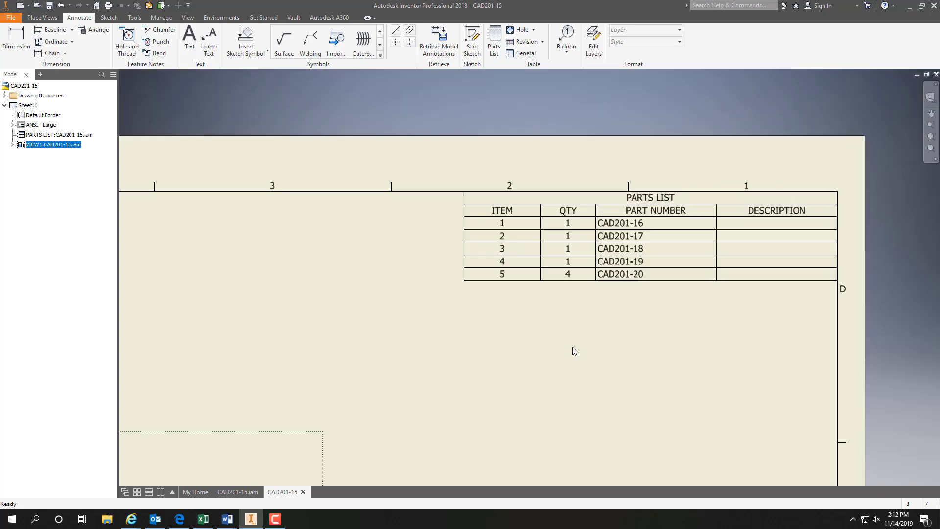
scroll(673, 328, down, 2)
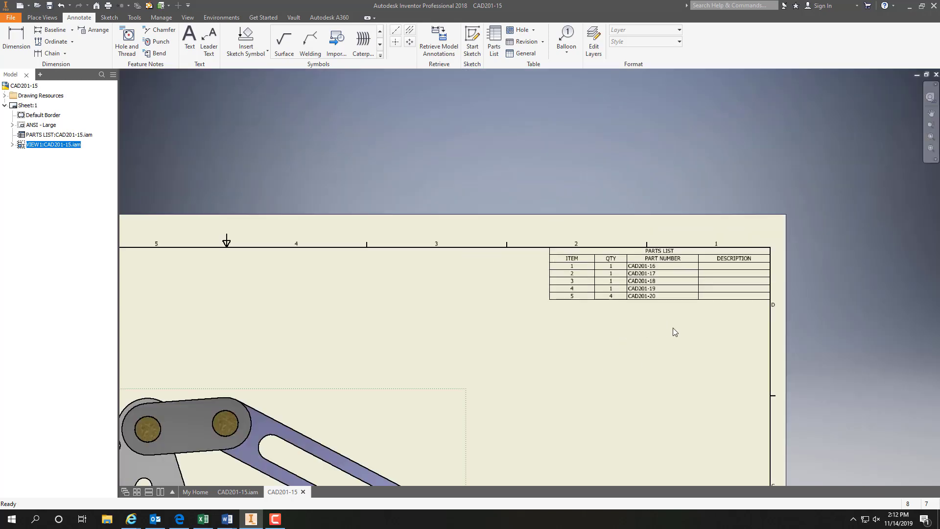
right_click(725, 271)
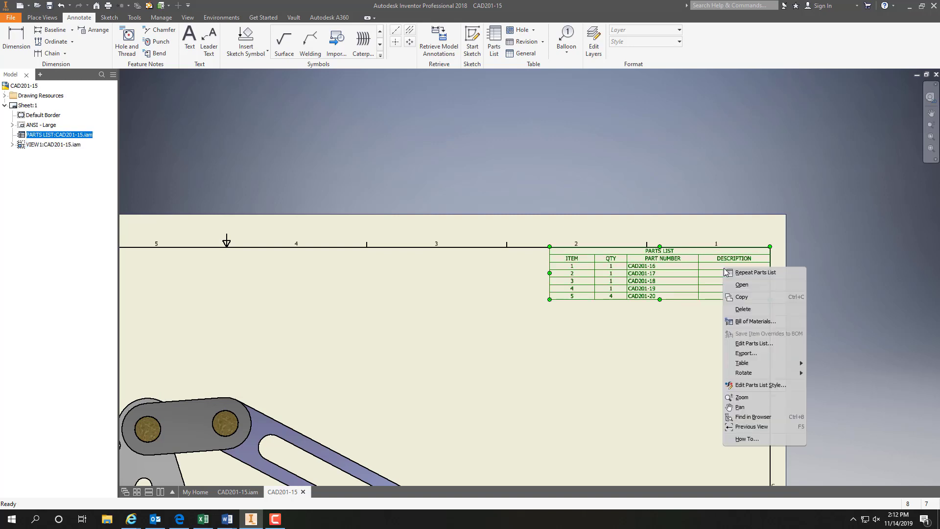
click(753, 344)
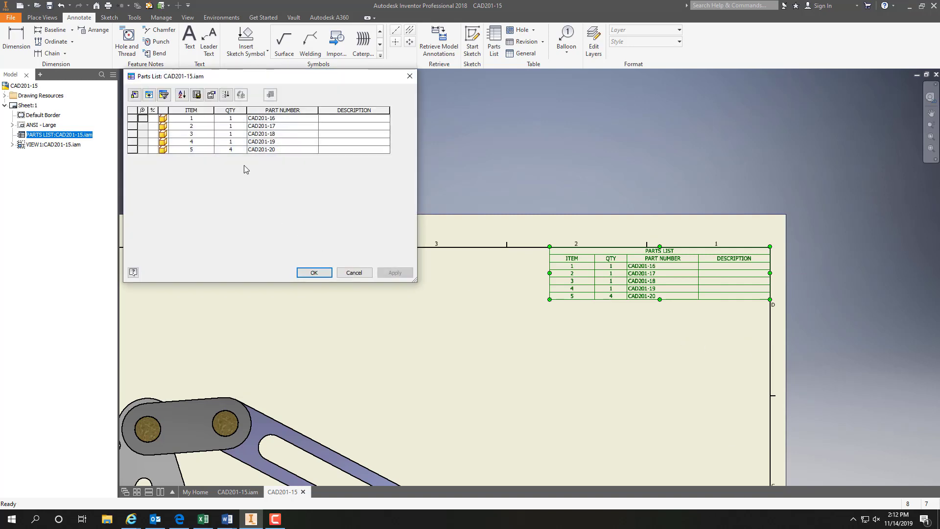
click(338, 119)
text(PLATE WEB)
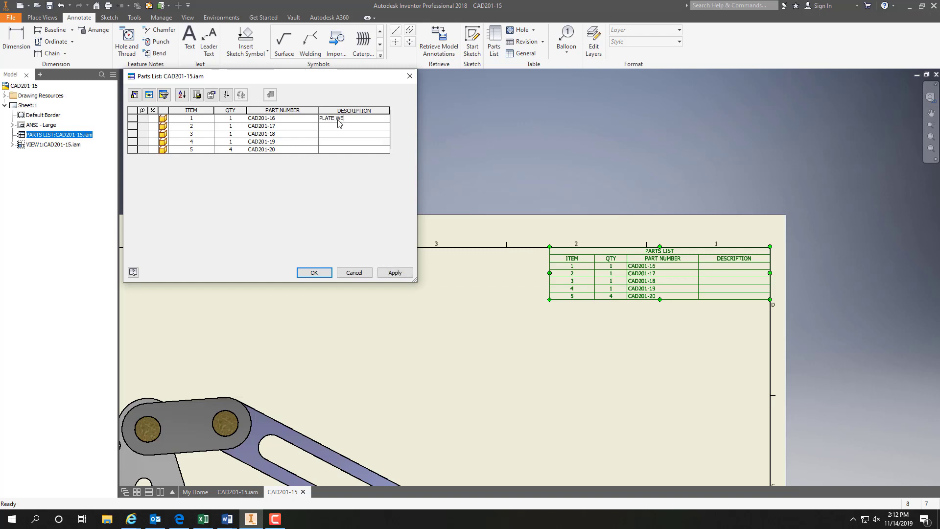
click(339, 128)
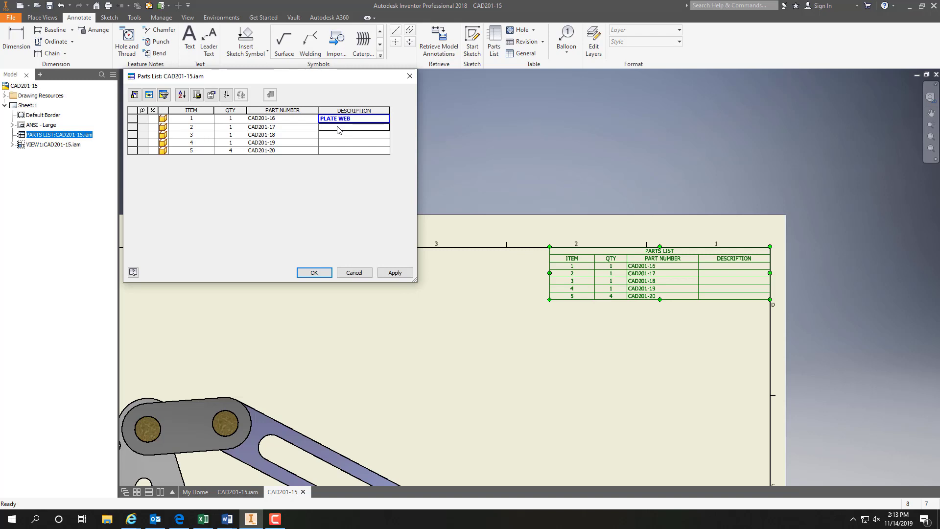
text(DRIVE LINK)
click(365, 137)
text(CE)
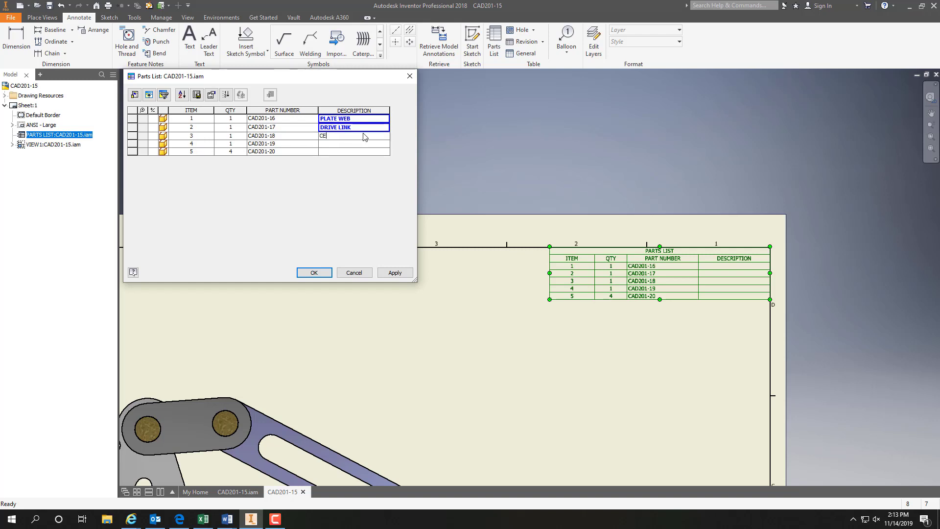
text(NTER LINK)
Describe CAD201-20 as PEG and CAD201-19 as DRIVEN LINK, and enlarge the parts list from its lower-left corner.
click(351, 145)
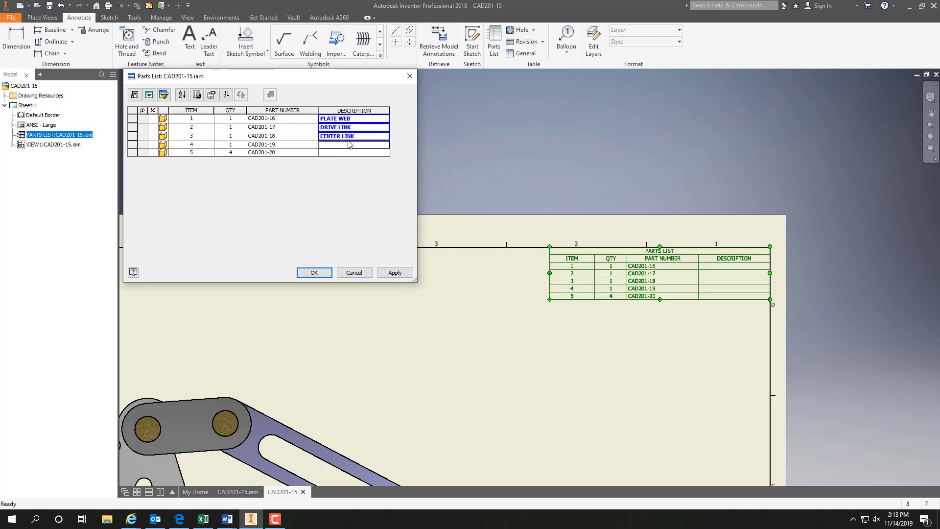
click(342, 154)
text(PEG)
key(Return)
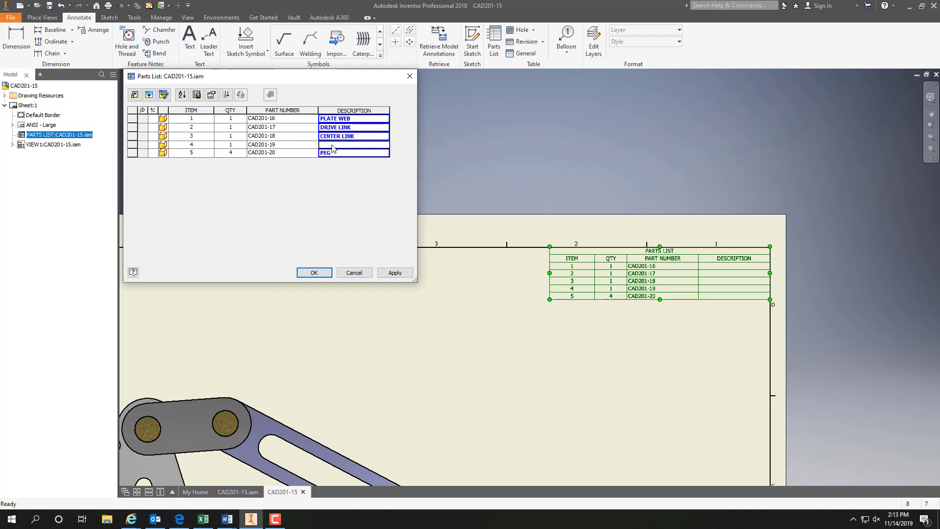
text(DRIVEN LINK)
click(337, 156)
click(315, 272)
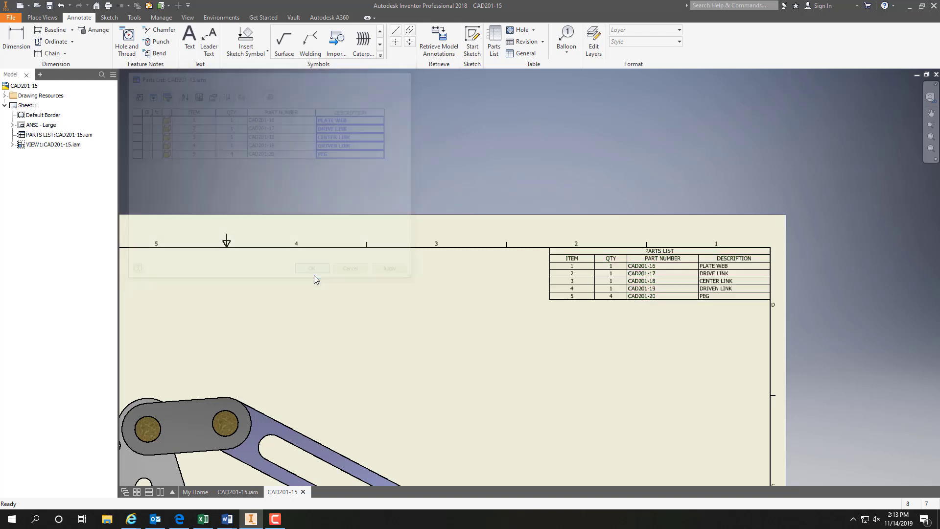
drag(551, 299, 540, 318)
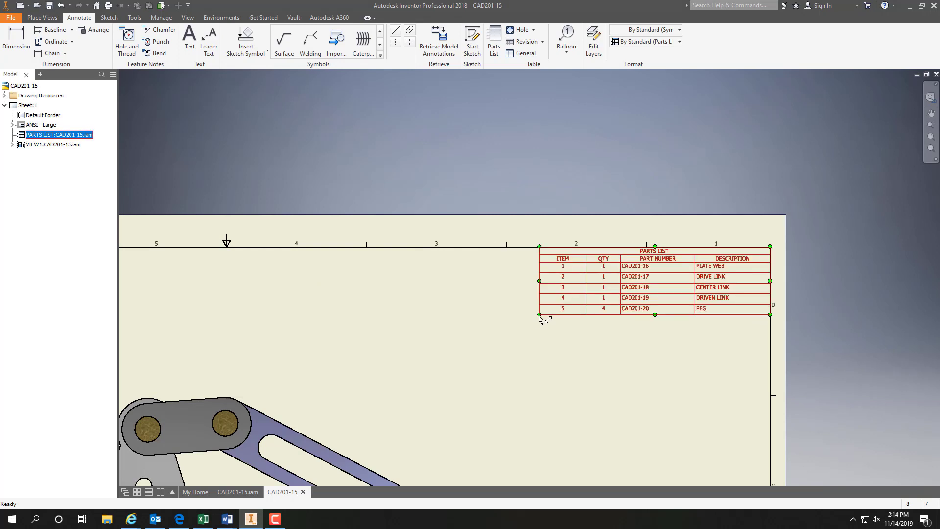
click(533, 351)
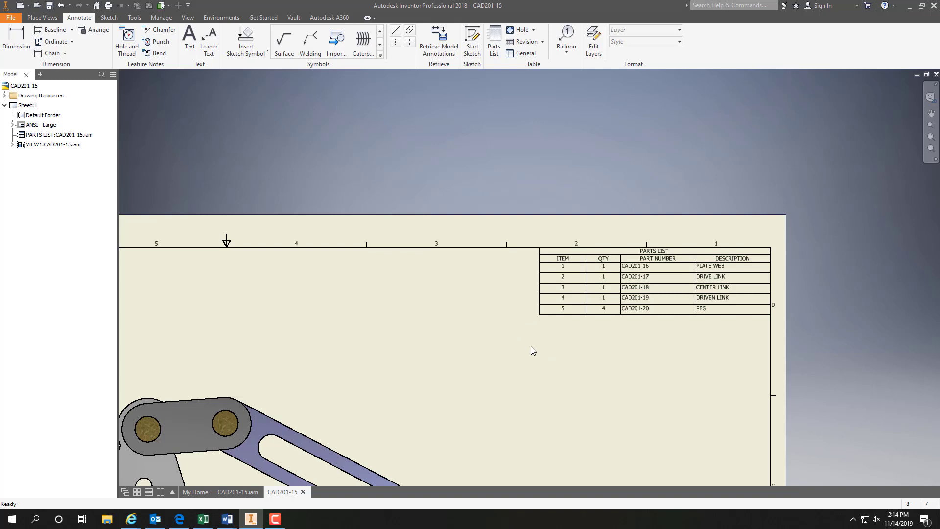
Add a balloon to the plate web CAD201-16, with its leader running up and left from the plate's outer edge.
scroll(460, 332, up, 2)
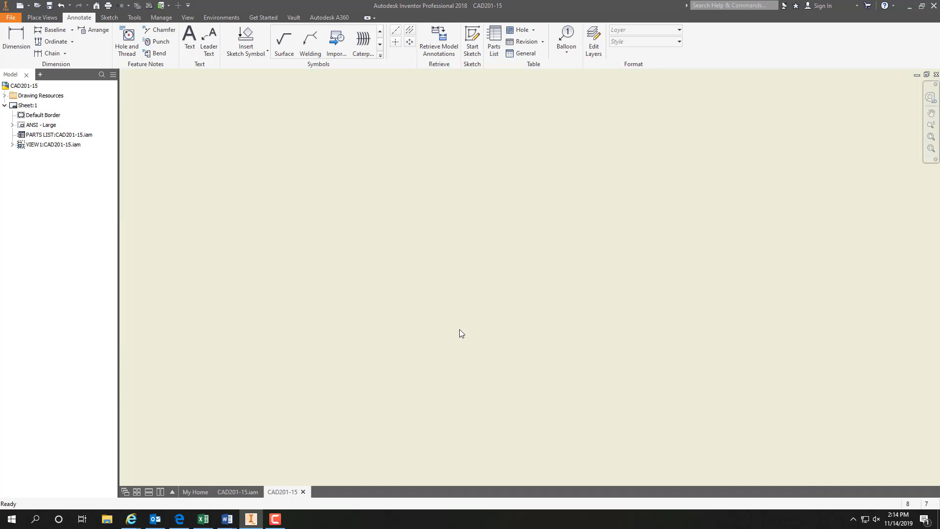
middle_drag(442, 338, 508, 218)
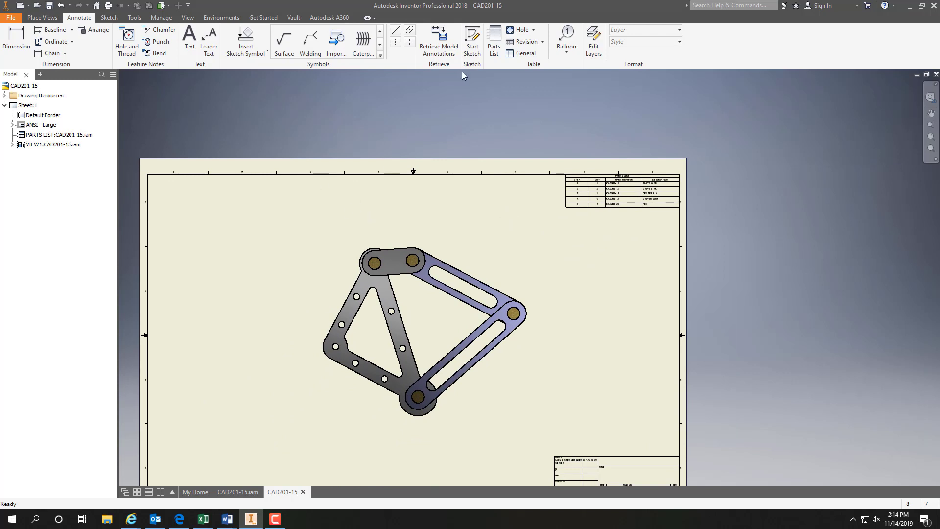
click(567, 54)
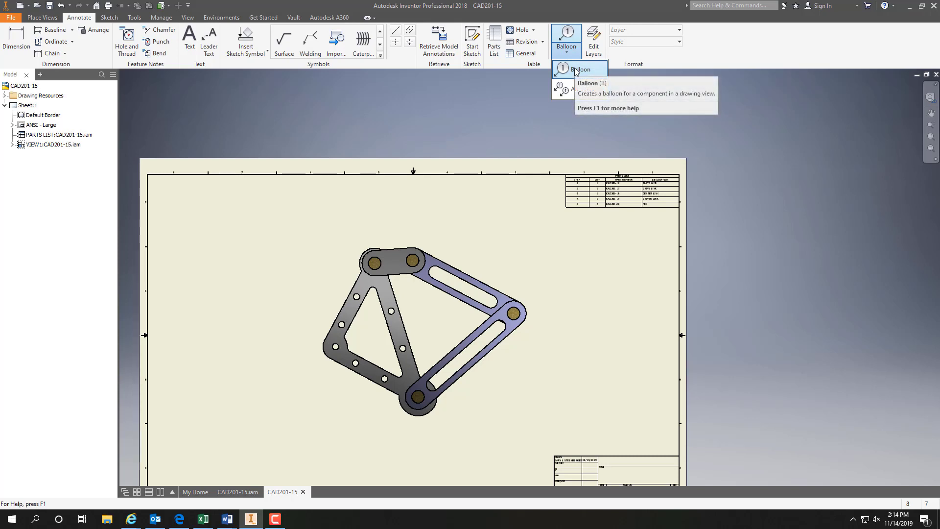
click(577, 71)
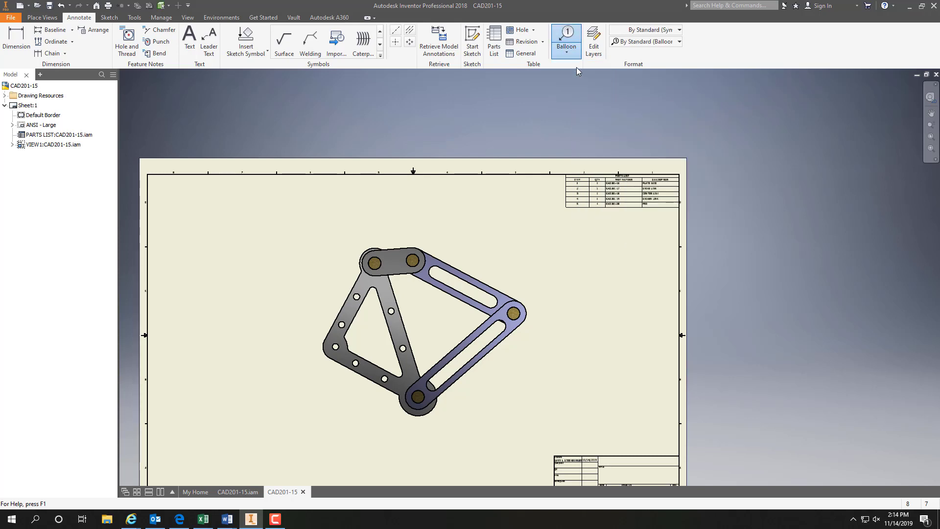
click(339, 314)
click(298, 292)
right_click(288, 292)
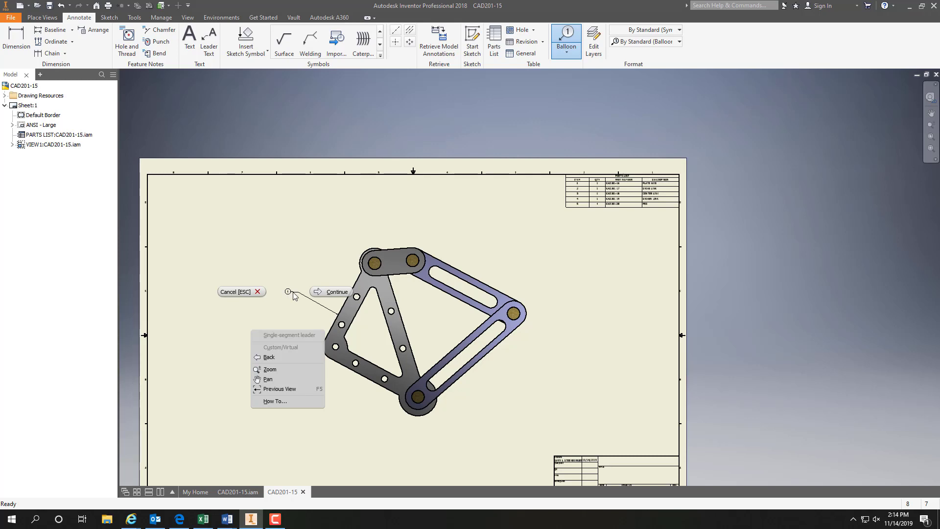
click(338, 294)
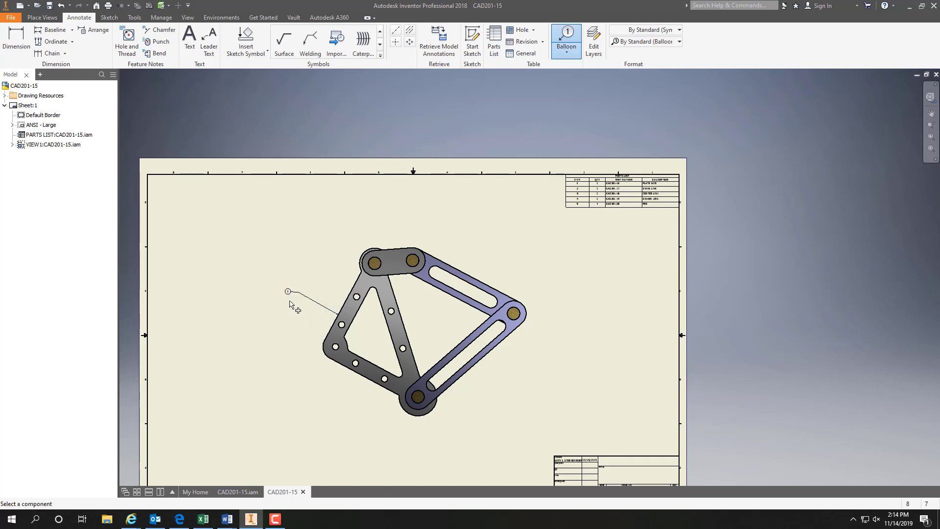
Add a balloon to the drive link CAD201-17, placing it above the link's upper edge.
scroll(288, 300, down, 5)
scroll(288, 304, up, 6)
scroll(288, 304, up, 3)
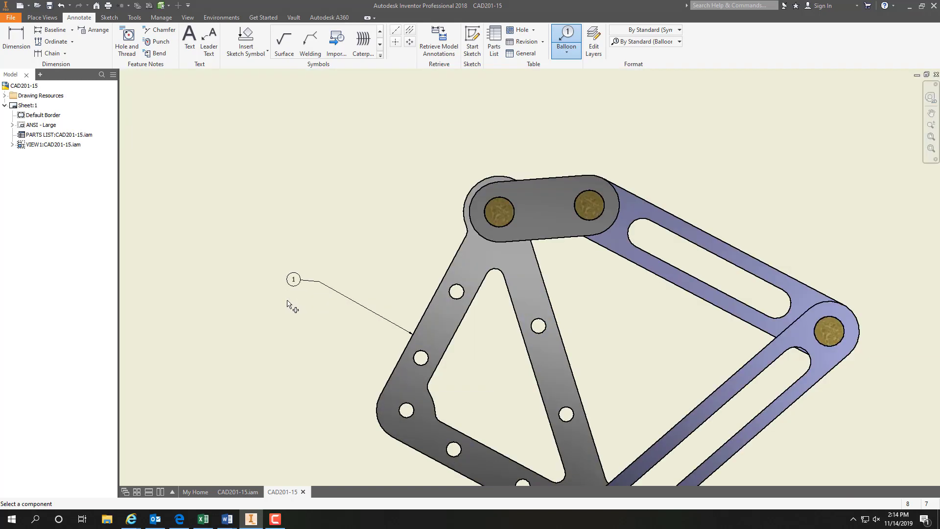
scroll(452, 277, down, 3)
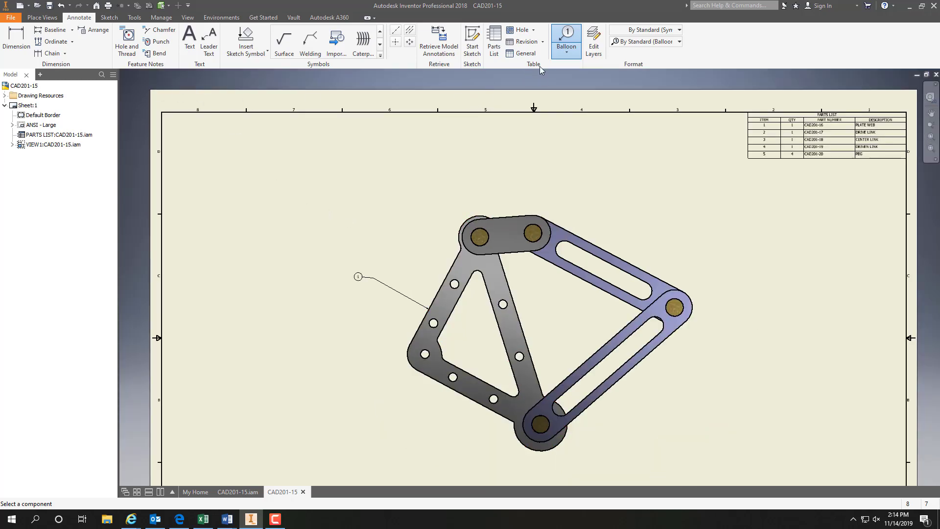
click(511, 219)
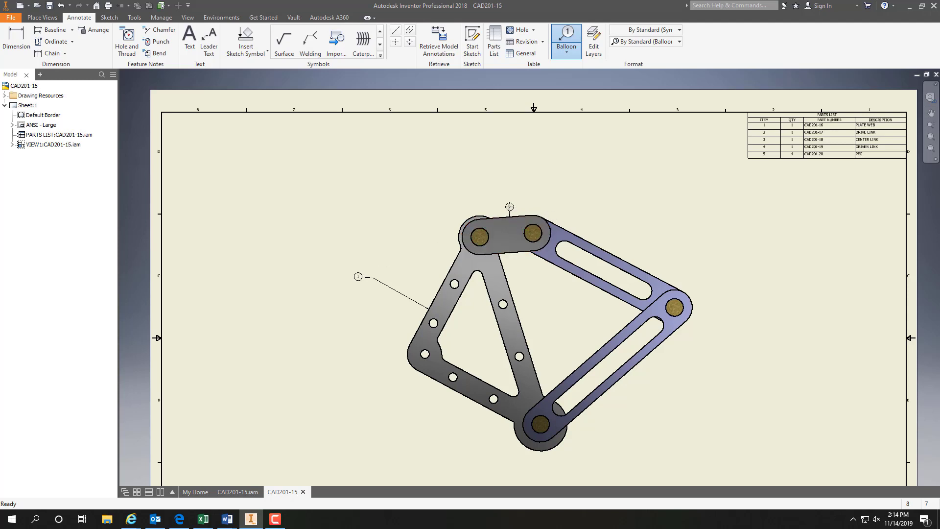
click(525, 167)
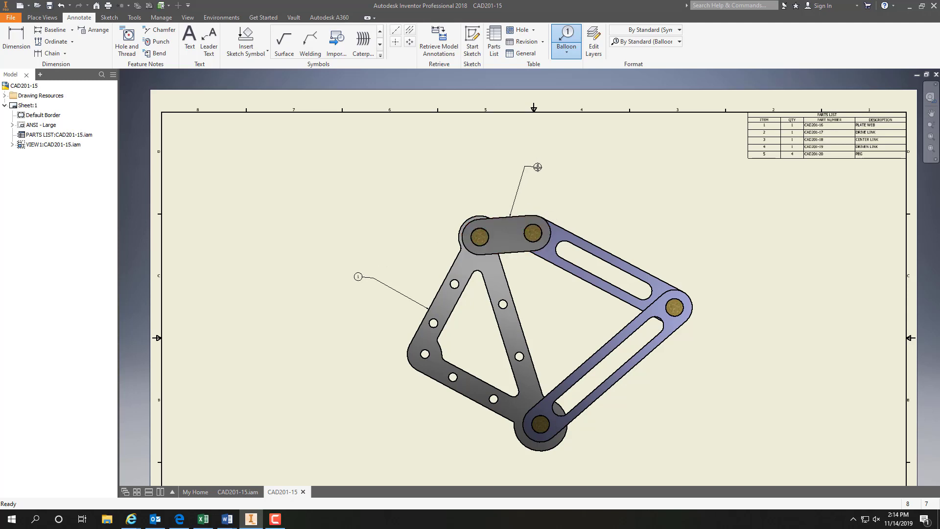
right_click(538, 167)
click(580, 171)
Add a balloon to the center link CAD201-18, placing it above and right of the slotted link's upper edge.
click(613, 255)
click(638, 214)
right_click(652, 215)
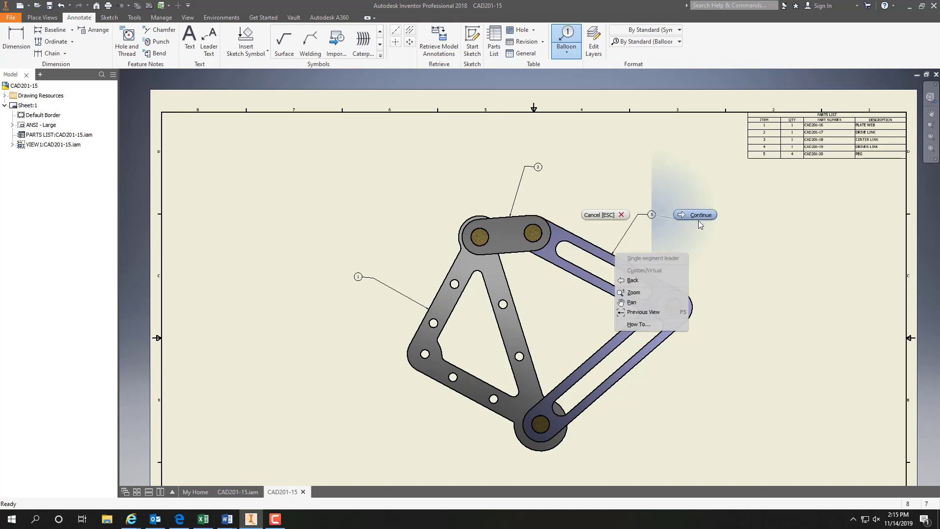
click(704, 216)
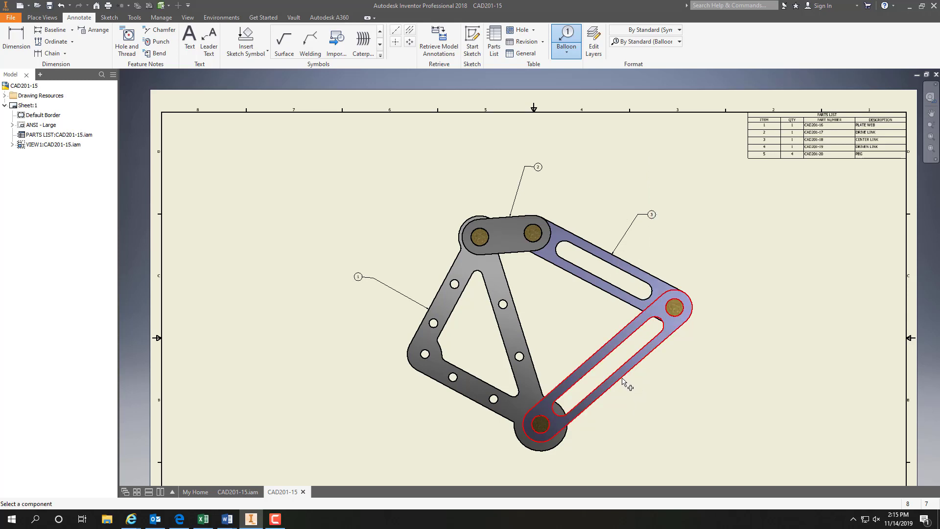
Add a balloon to the driven link CAD201-19, placing it below and right of the link's lower edge.
click(623, 380)
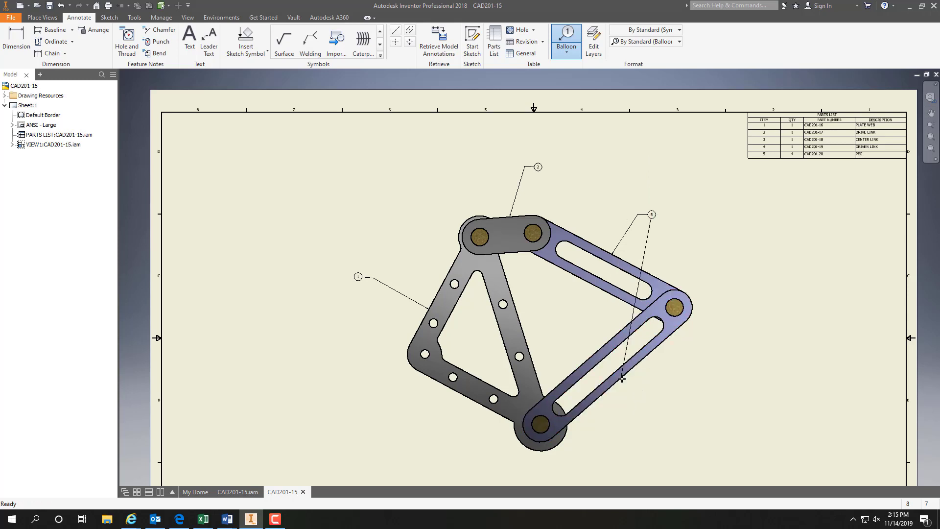
click(656, 406)
right_click(670, 406)
click(706, 405)
Add a balloon to the peg CAD201-20 joining the center and driven links, placing it above and right.
click(682, 307)
right_click(721, 267)
click(765, 266)
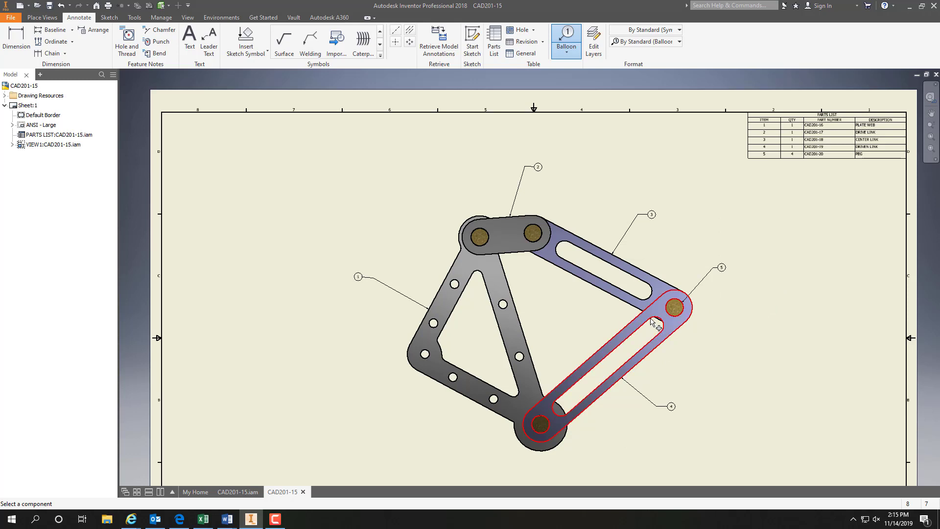
Save the drawing as CAD201-15 in Inventor drawing (.dwg) format, including its dependent assembly file.
mouse_move(725, 363)
middle_down()
mouse_move(560, 188)
mouse_move(540, 146)
middle_up()
scroll(633, 306, down, 4)
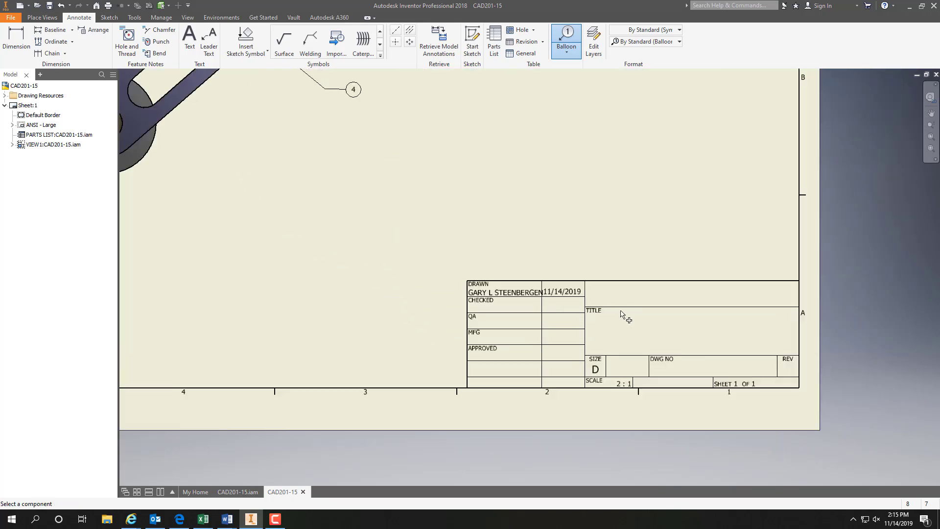
click(49, 6)
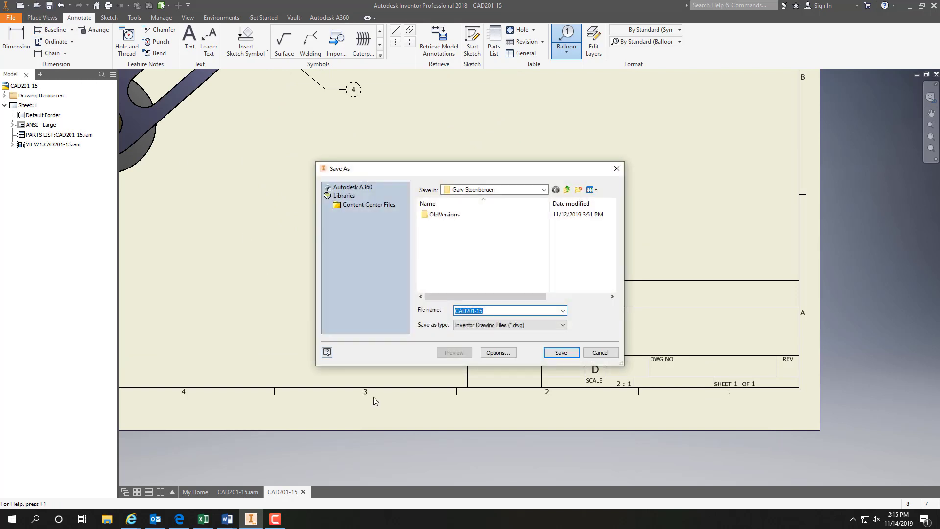
click(562, 354)
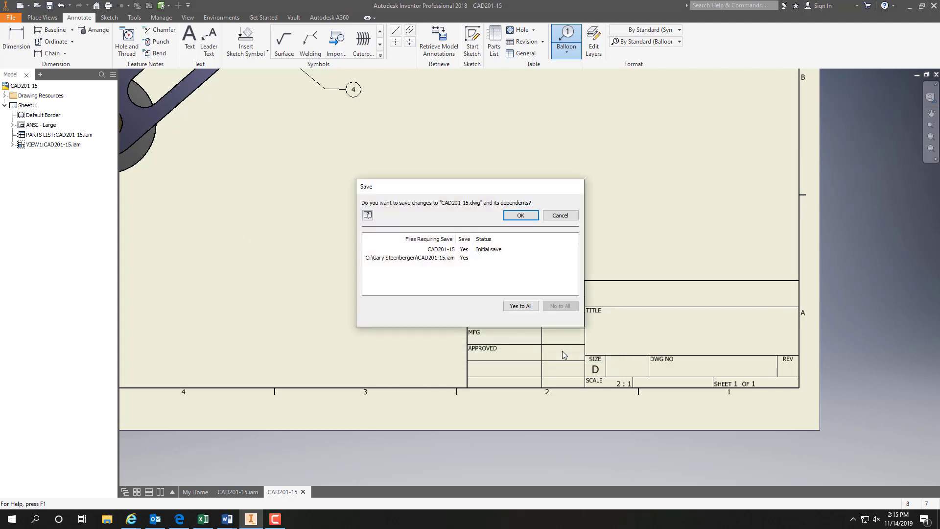
click(524, 214)
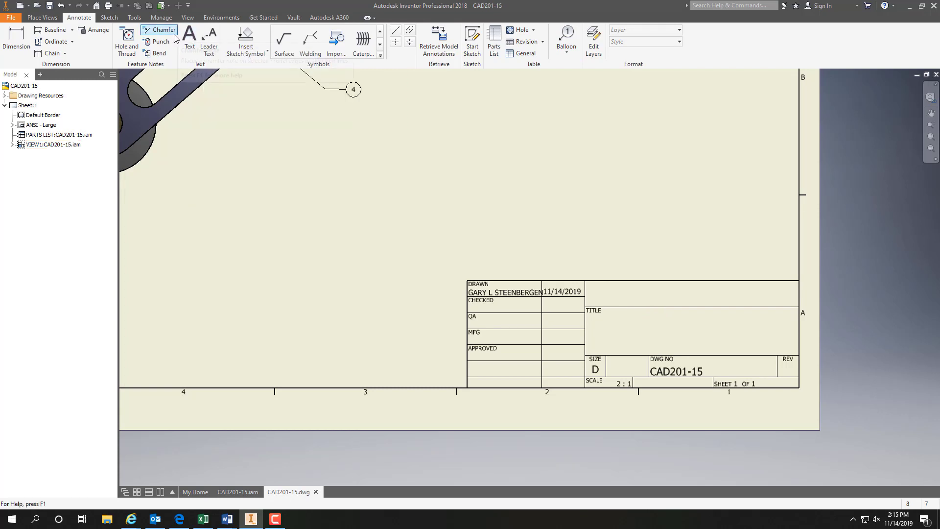
Add the two-line text "SOUTHEAST KENTUCKY / COMMUNITY & TECHNICAL COLLEGE" in the title block cell above TITLE, centered horizontally and vertically.
click(190, 43)
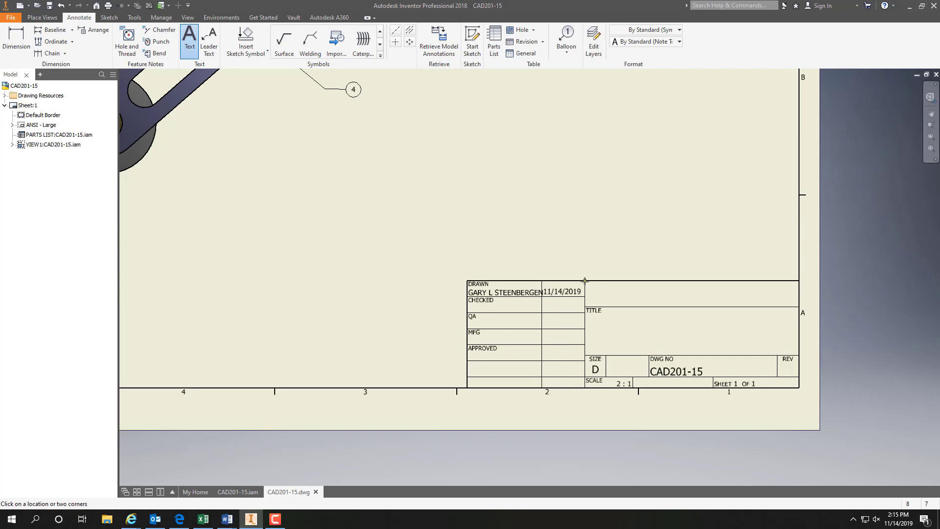
drag(584, 281, 799, 307)
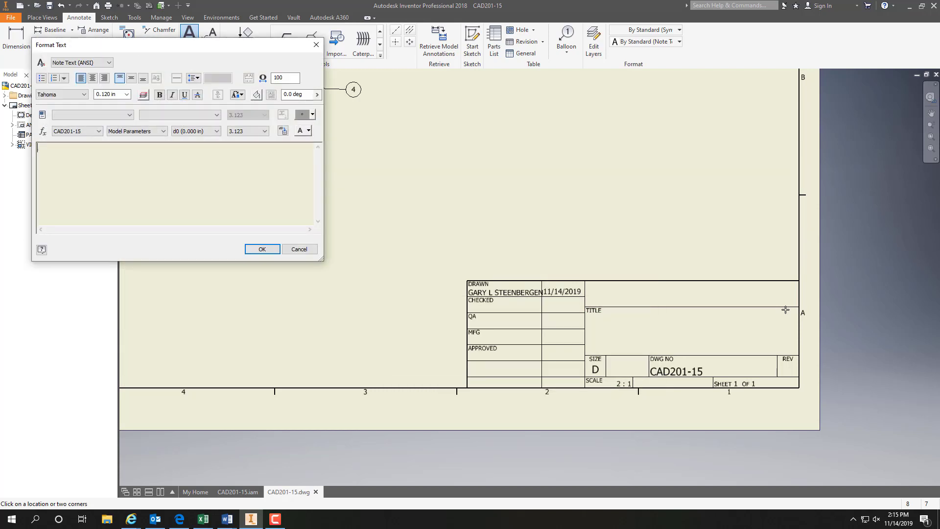
text(SOUTHEAST KENT)
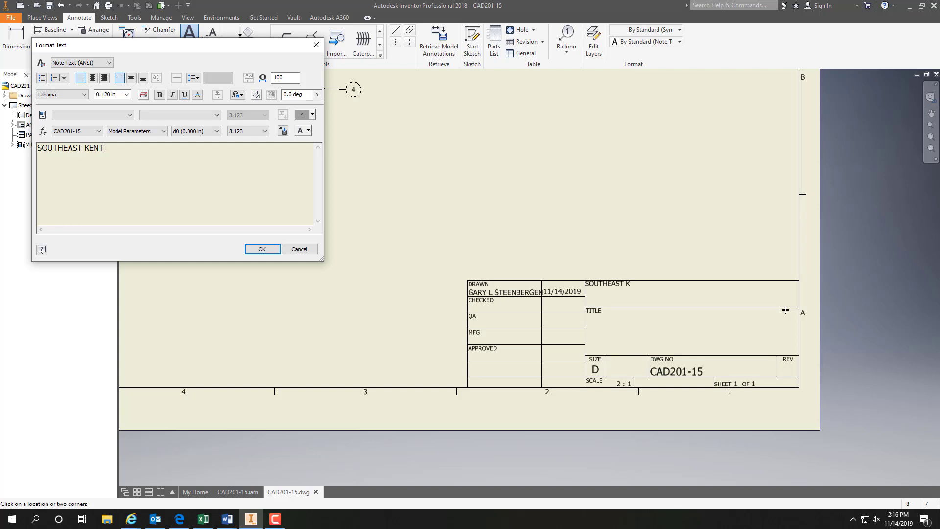
text(UCKY)
key(Return)
text(COMMUNIT)
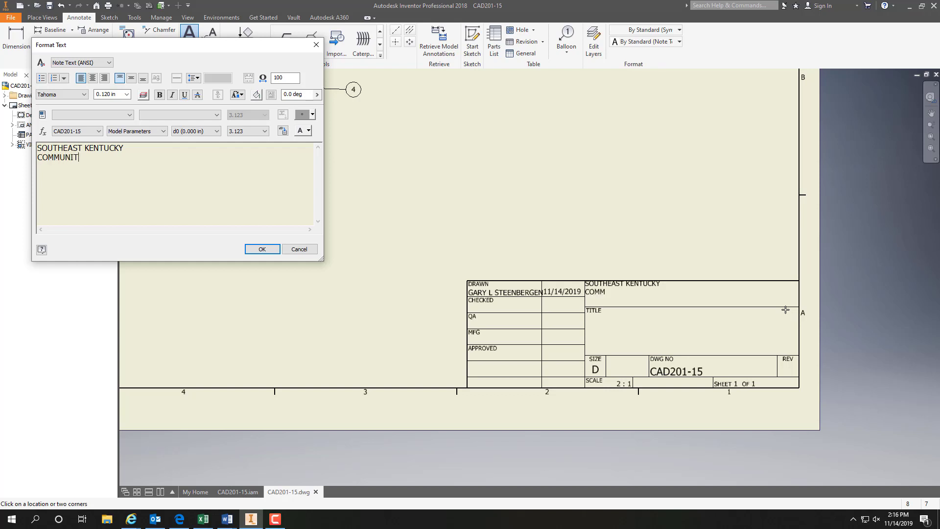
text(Y & TECHNICAL COLLEGE)
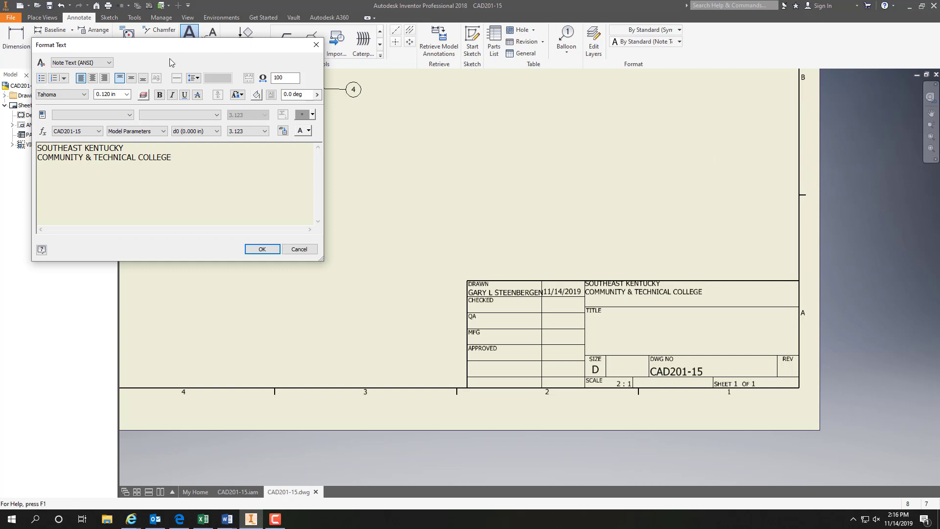
click(130, 78)
click(93, 78)
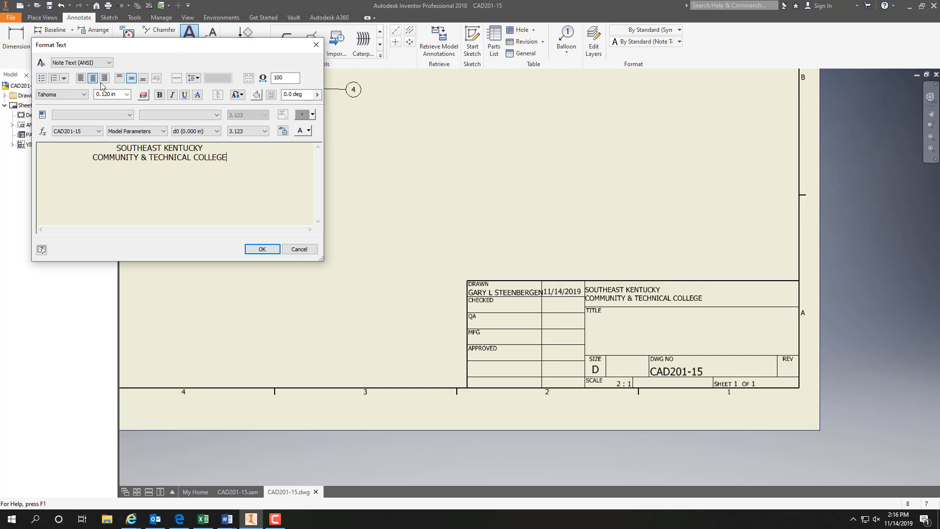
click(258, 249)
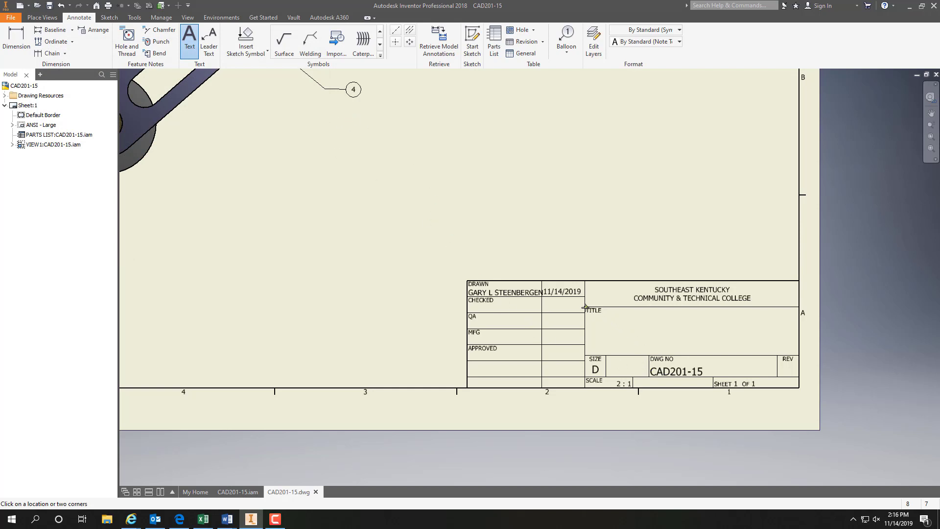
Add the text "ROCKER ASSEMBLY" in the TITLE cell, centered both ways at 0.240 in height, and save the drawing.
drag(586, 307, 798, 357)
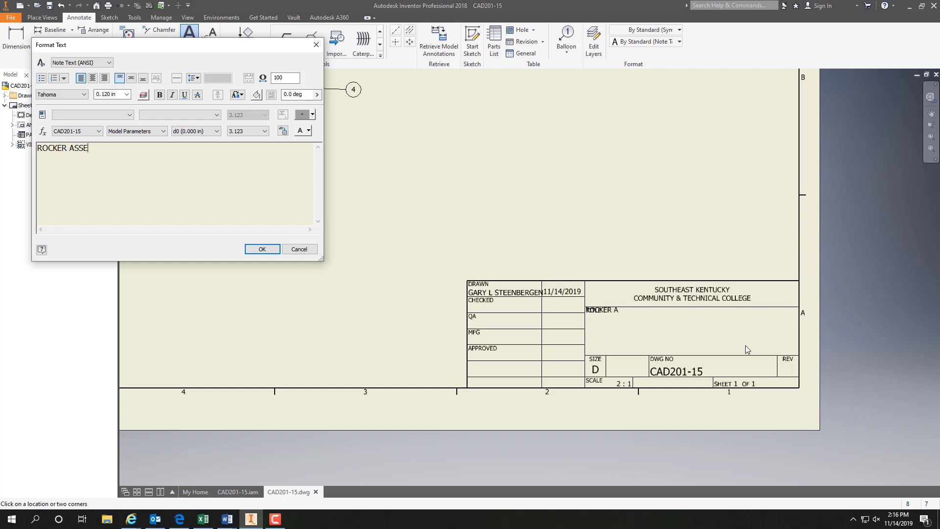
text(Y)
key(ctrl+a)
click(92, 78)
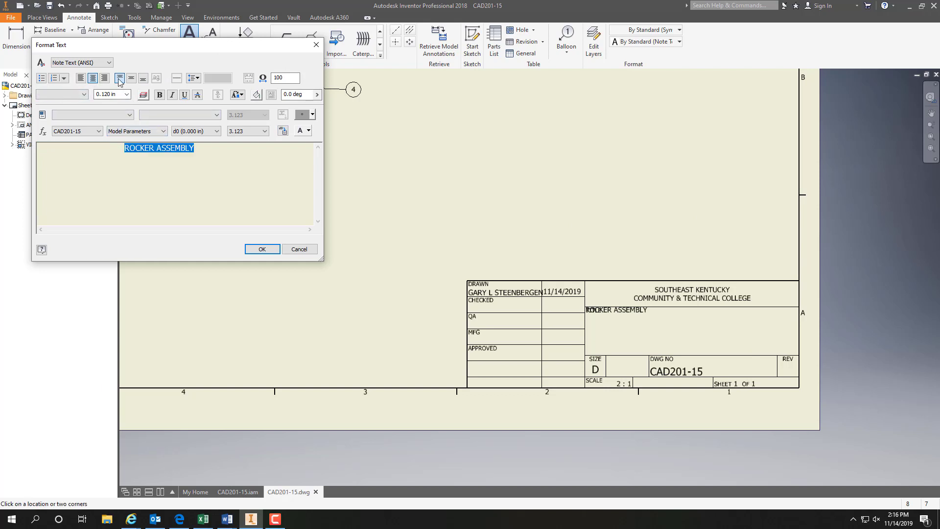
click(131, 79)
click(127, 94)
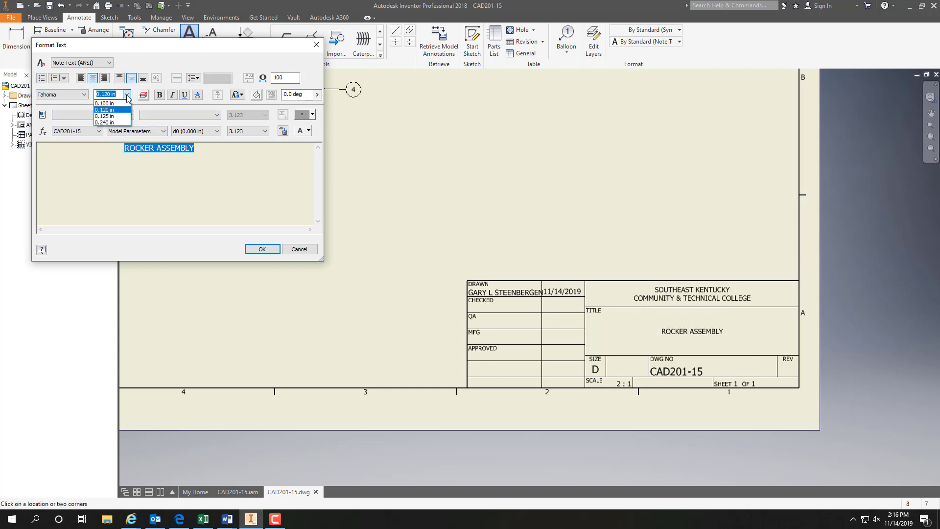
click(111, 122)
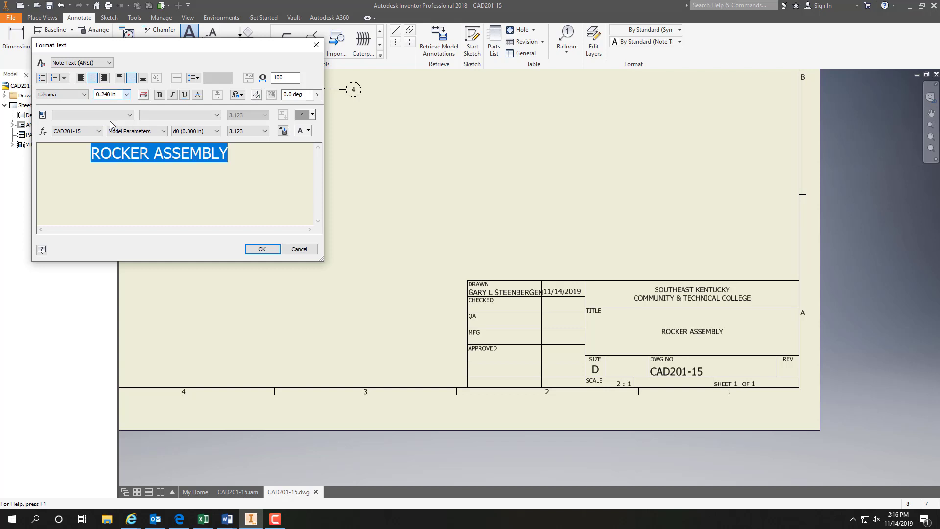
click(263, 250)
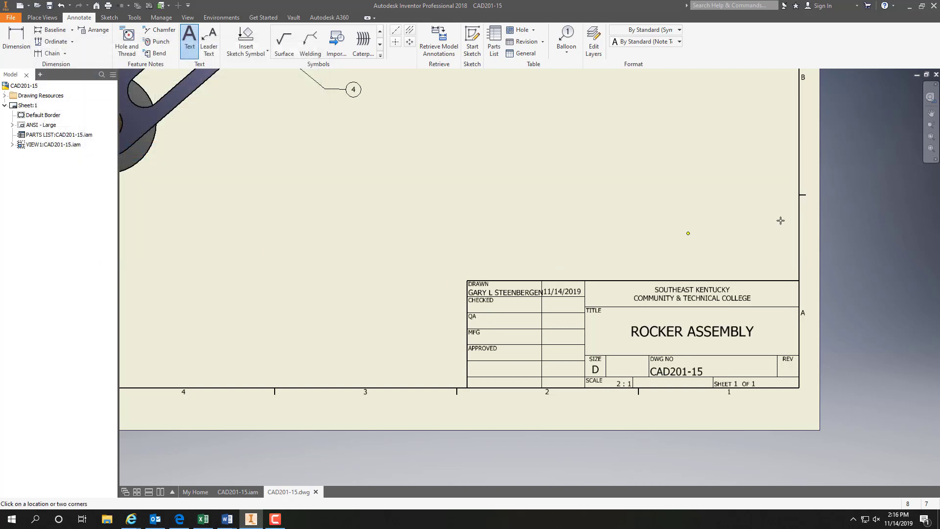
click(931, 137)
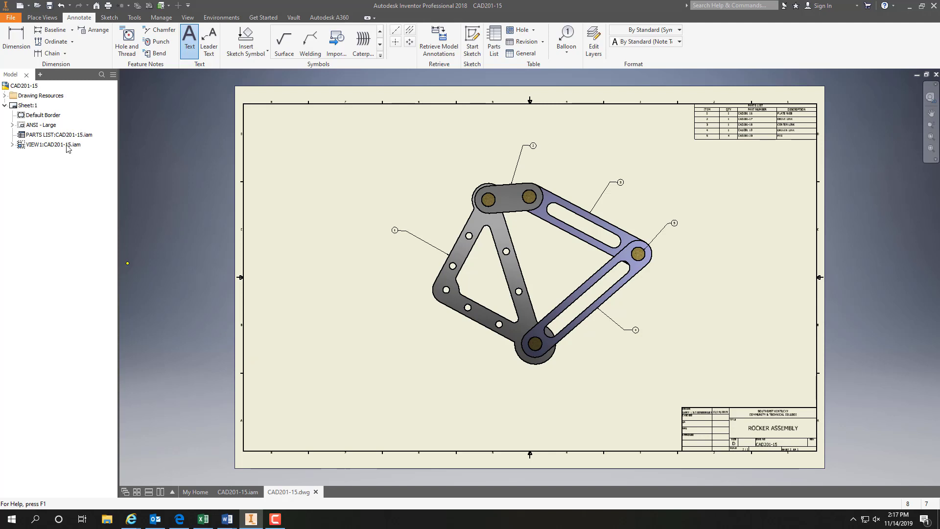
click(50, 6)
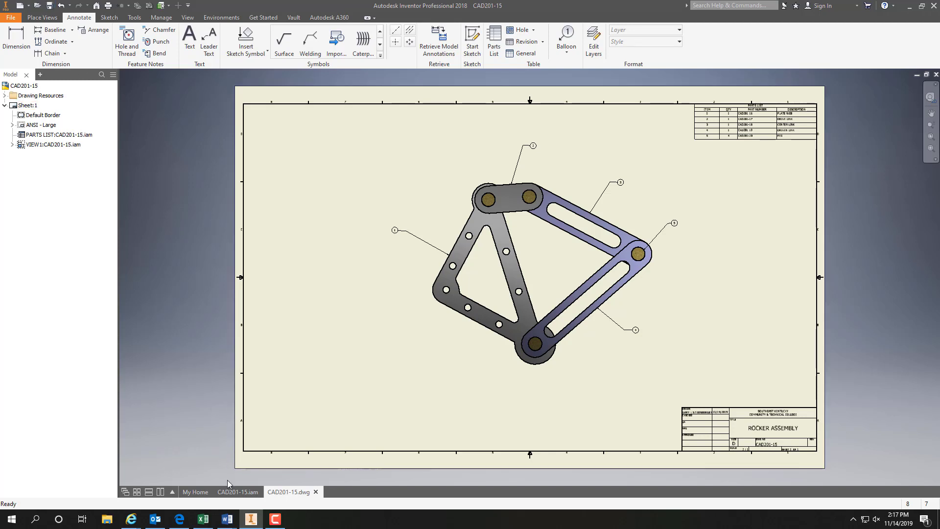
Switch to the CAD201-15 assembly and save it under the new name CAD201-22.
click(234, 492)
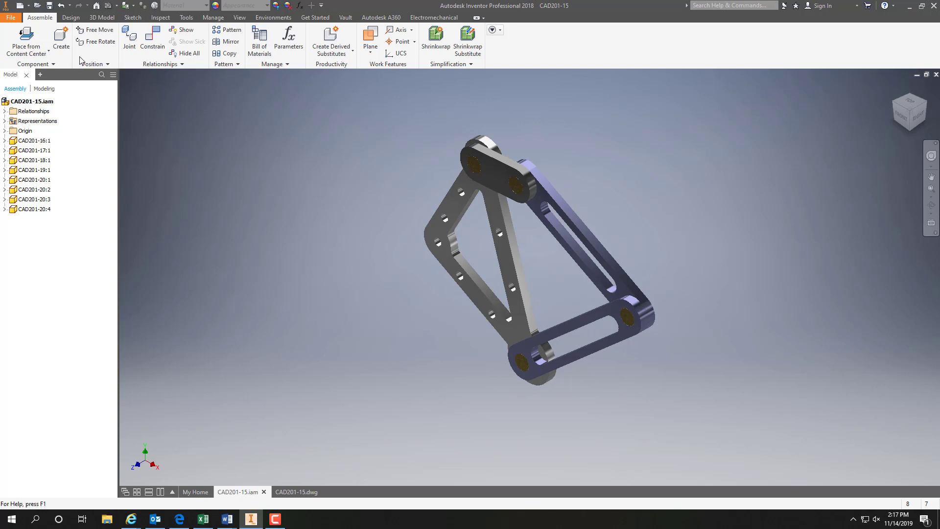
click(11, 19)
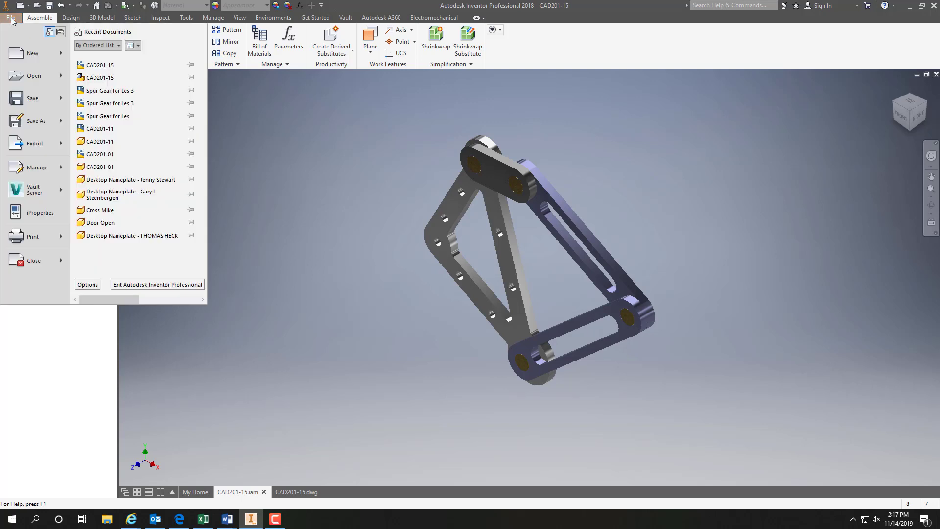
click(43, 122)
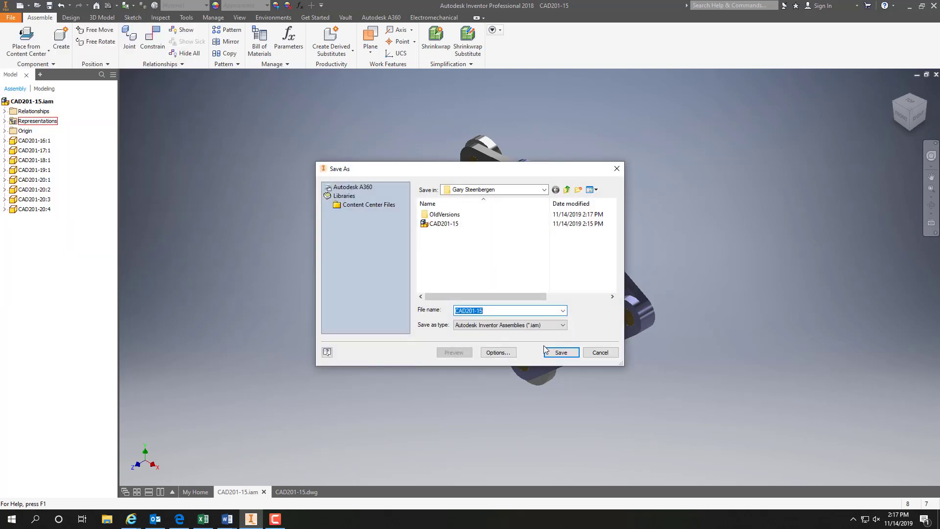
click(492, 312)
key(BackSpace)
key(BackSpace)
text(22)
click(561, 352)
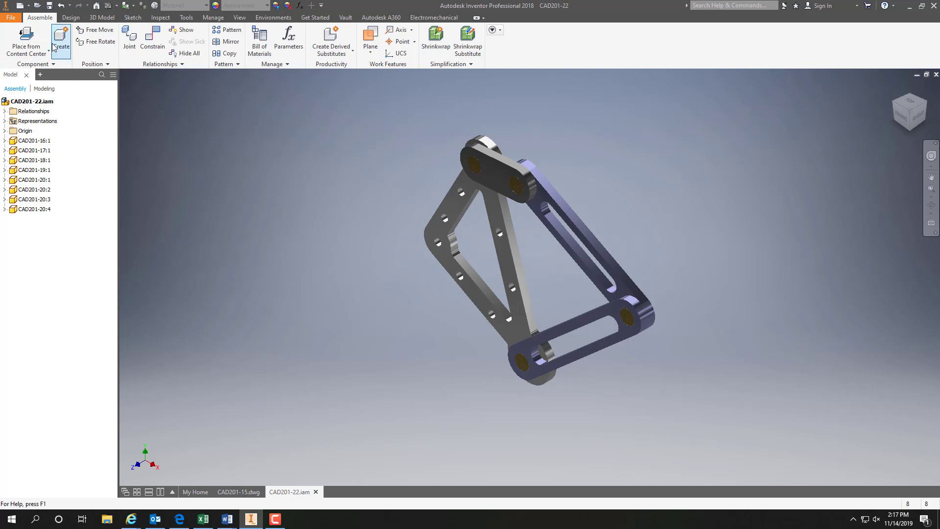
Create a new presentation and insert the CAD201-22 assembly into it.
click(28, 7)
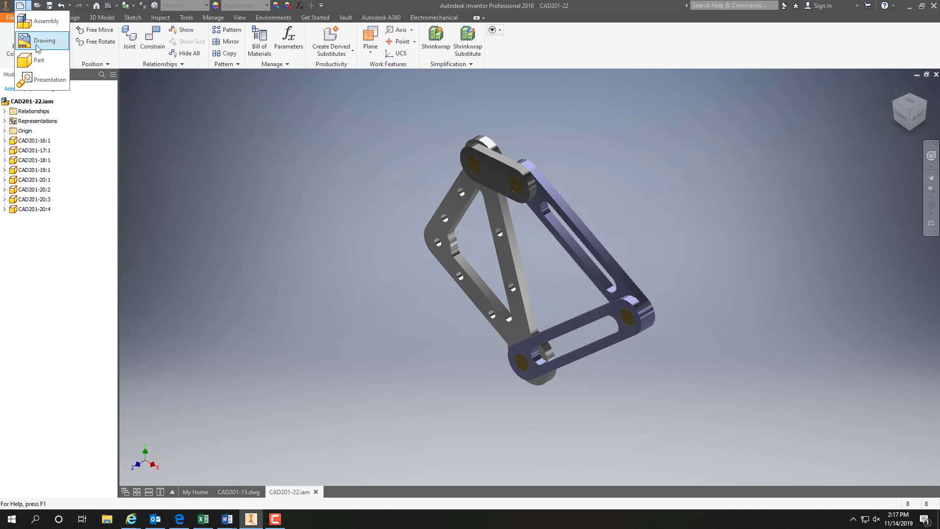
click(49, 80)
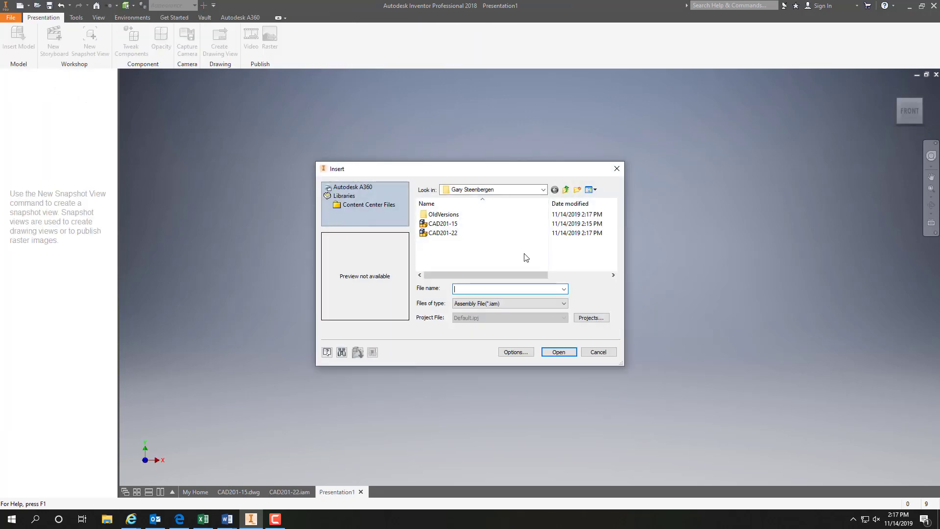
click(443, 236)
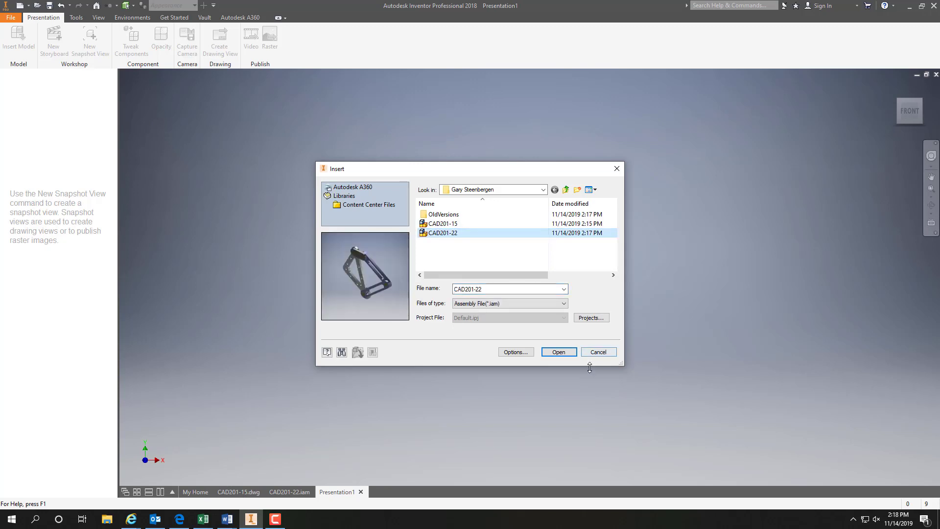
click(559, 353)
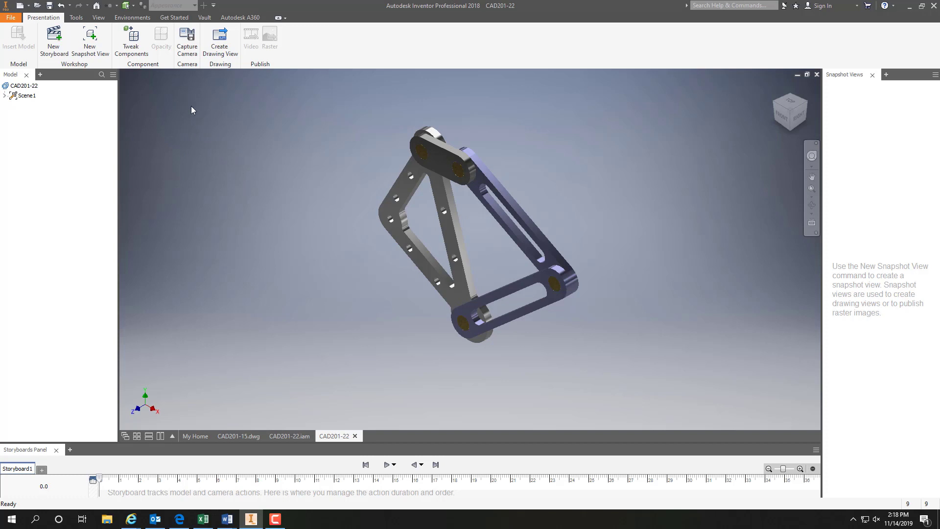
click(133, 40)
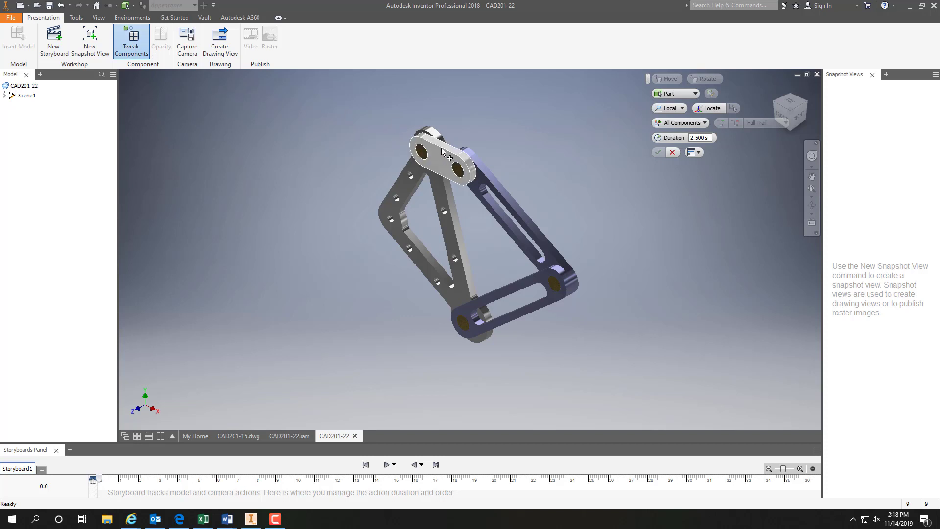
click(439, 163)
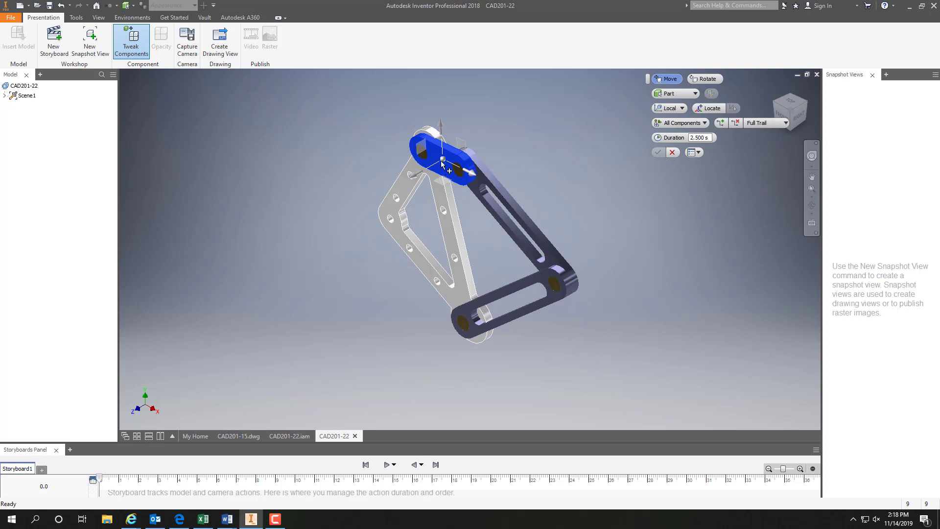
click(441, 164)
ctrl+click(431, 168)
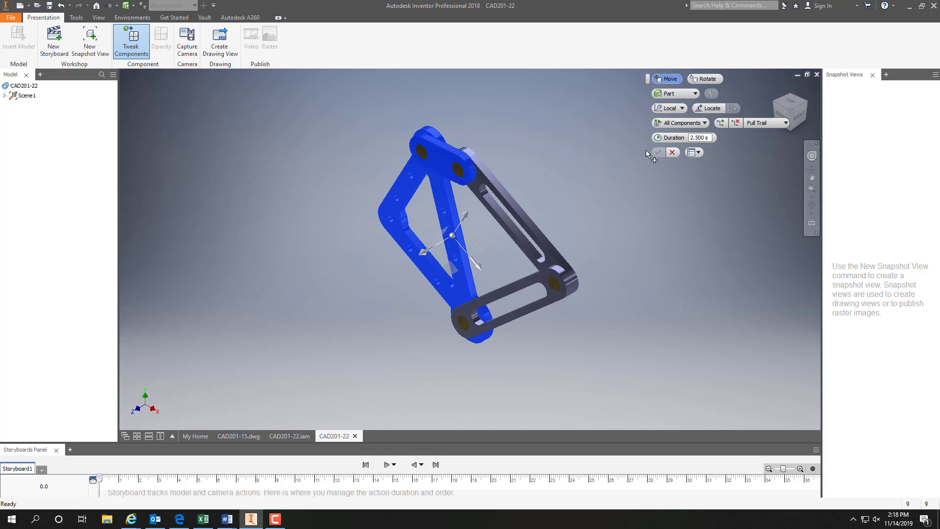
key(Escape)
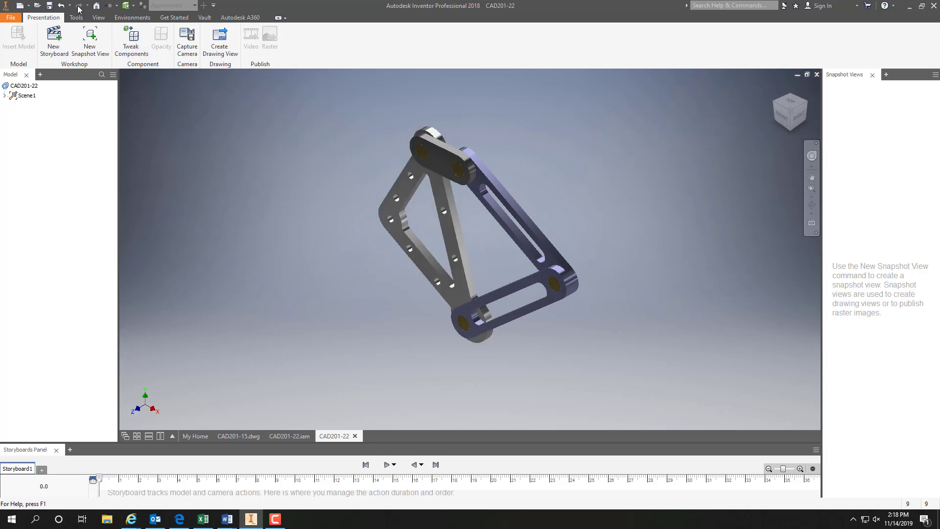
click(136, 42)
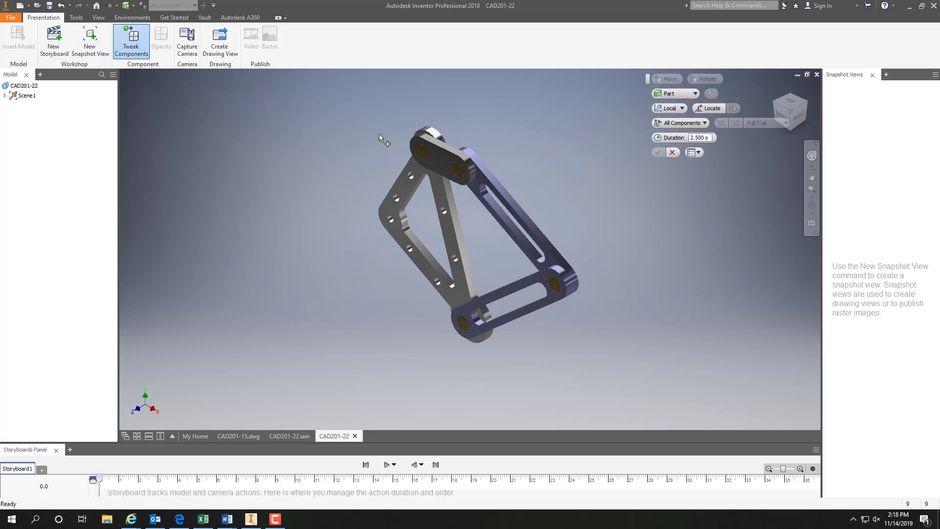
click(443, 157)
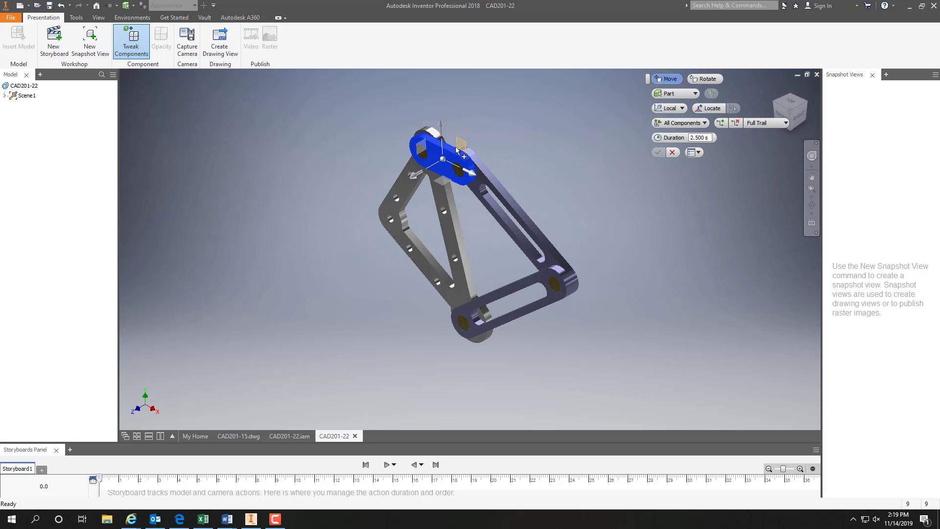
click(696, 94)
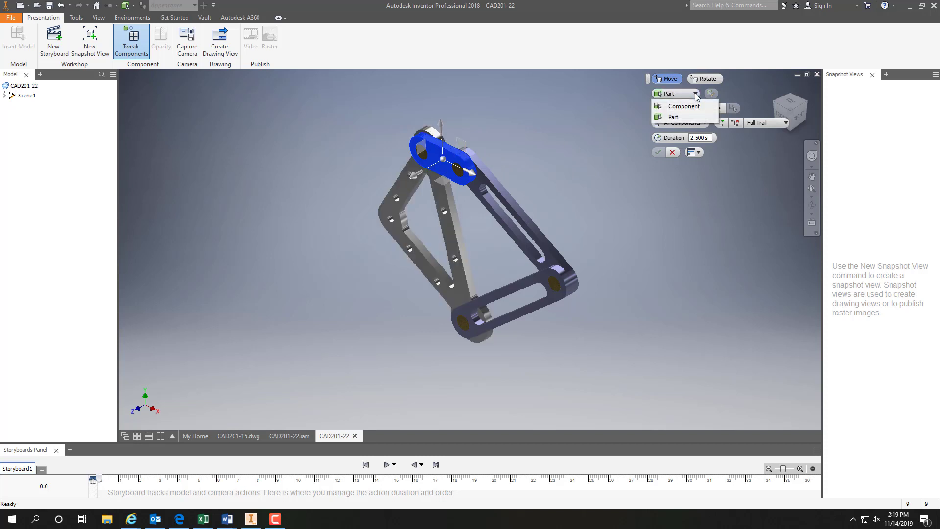
click(671, 117)
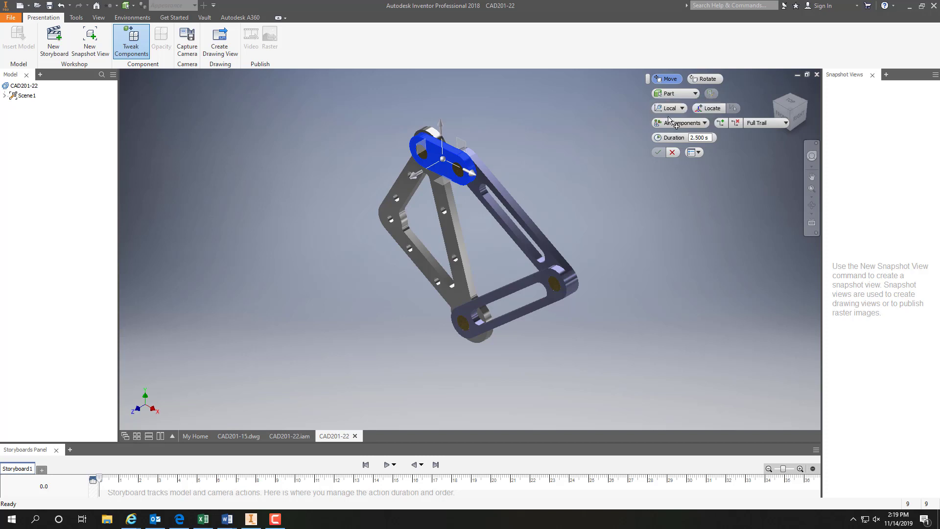
click(436, 163)
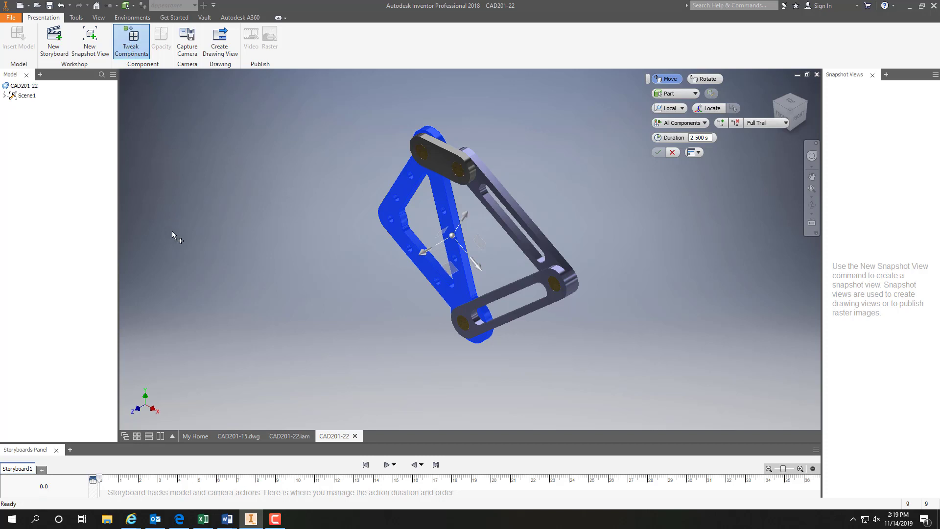
key(Escape)
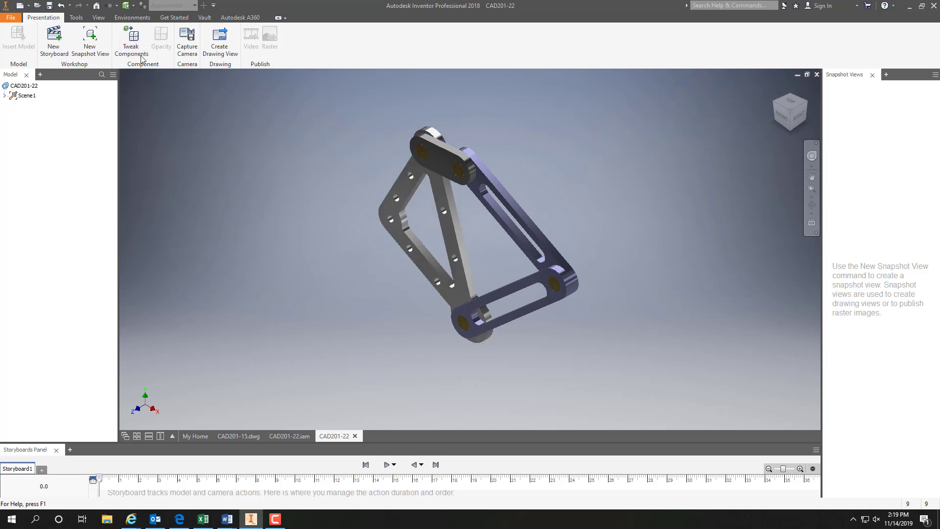
Tweak the short upper link by moving it 4 in along Z, with the trail set to Single.
click(131, 42)
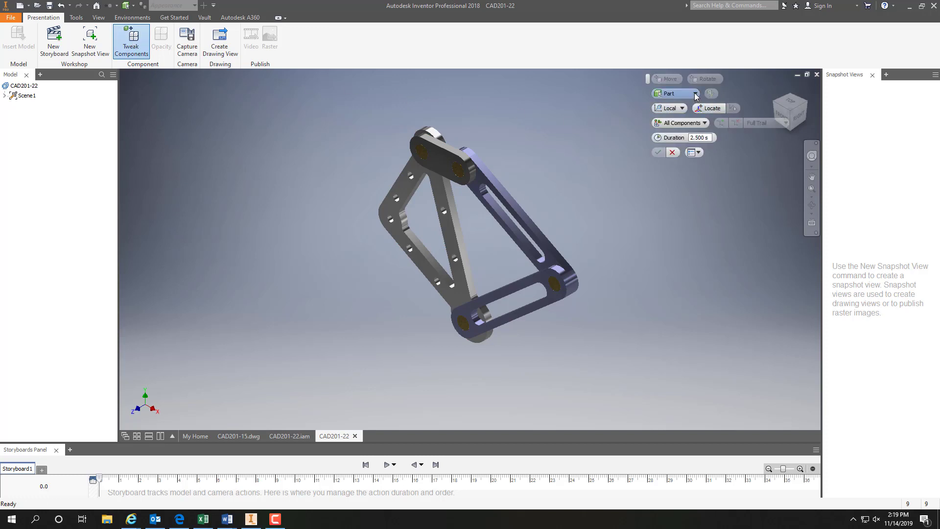
click(442, 157)
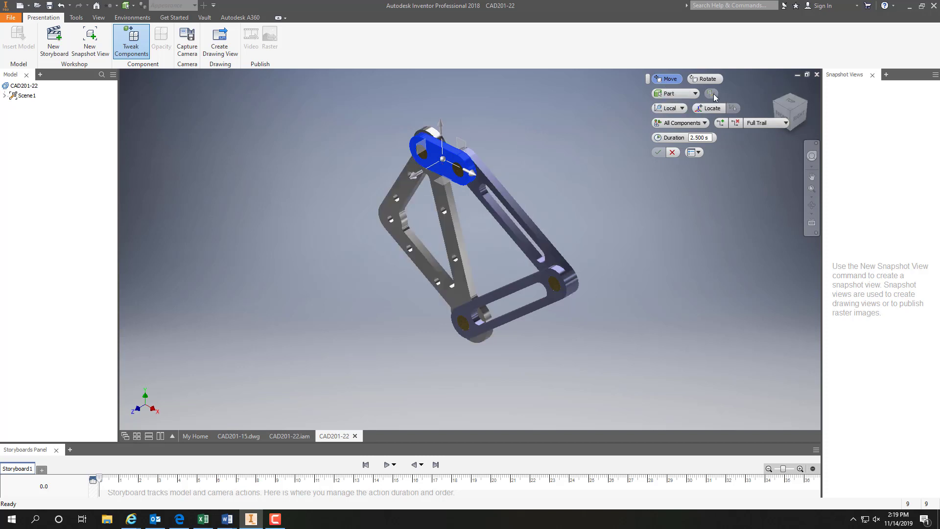
click(682, 108)
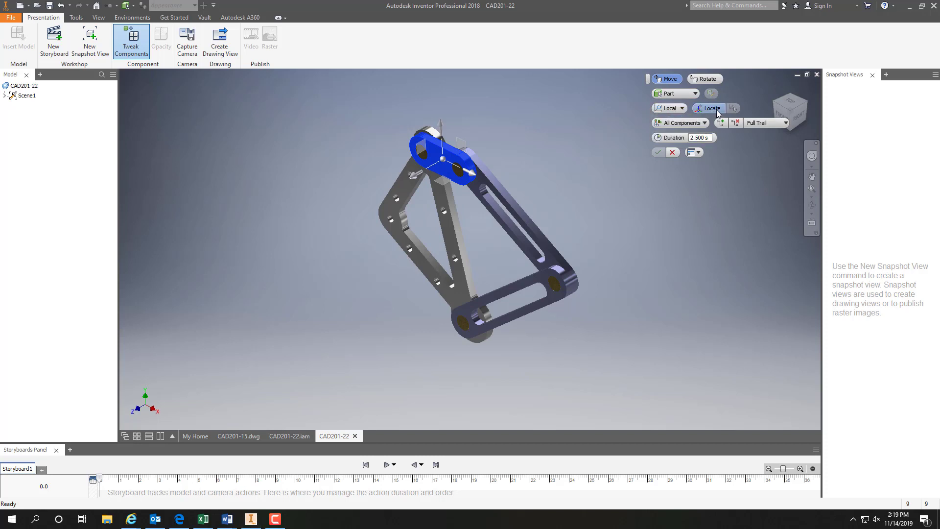
click(705, 123)
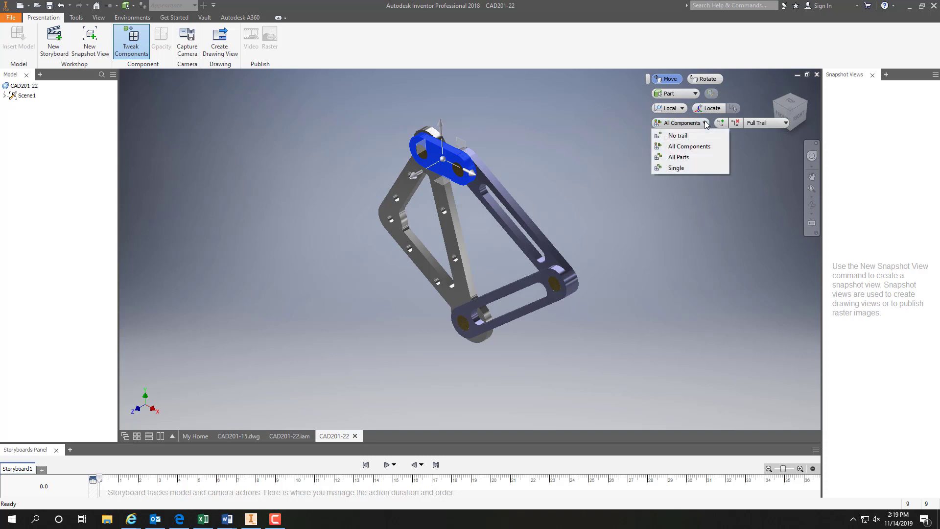
click(762, 167)
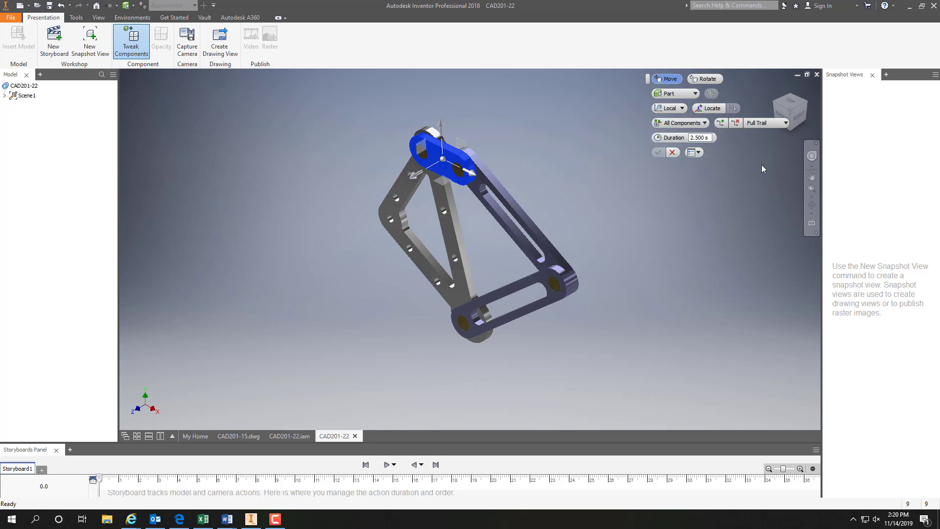
click(704, 123)
click(676, 167)
click(443, 160)
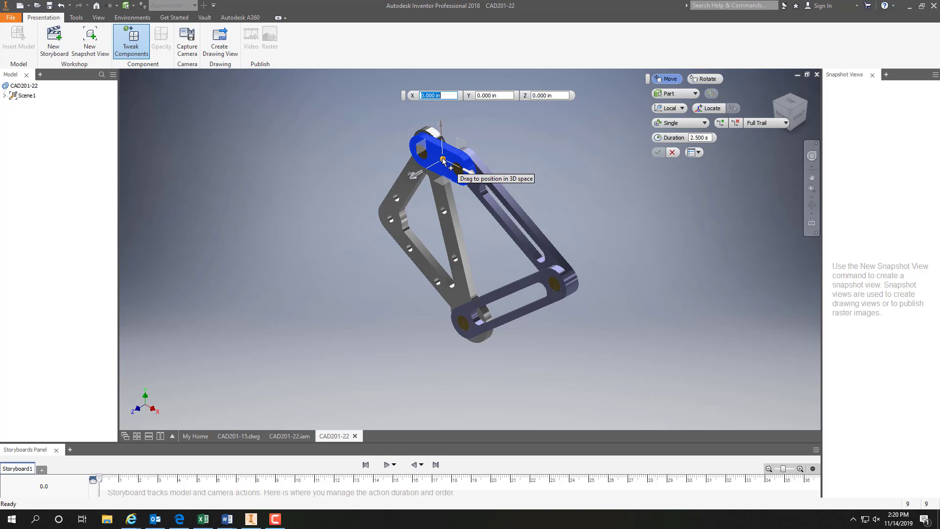
click(553, 95)
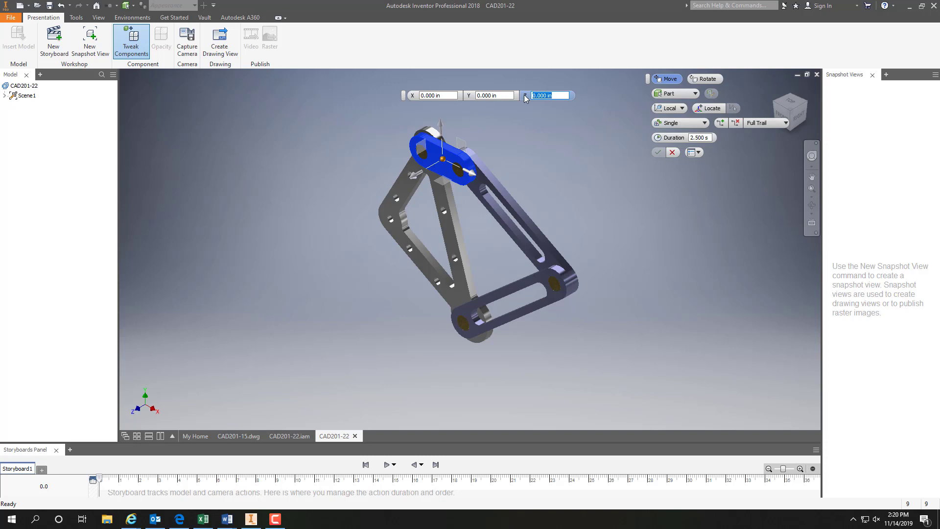
text(2)
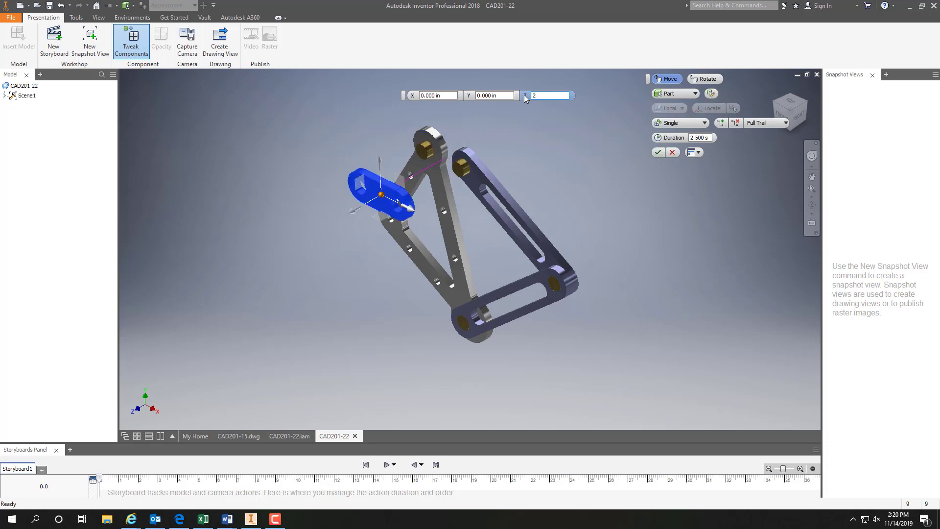
text(00)
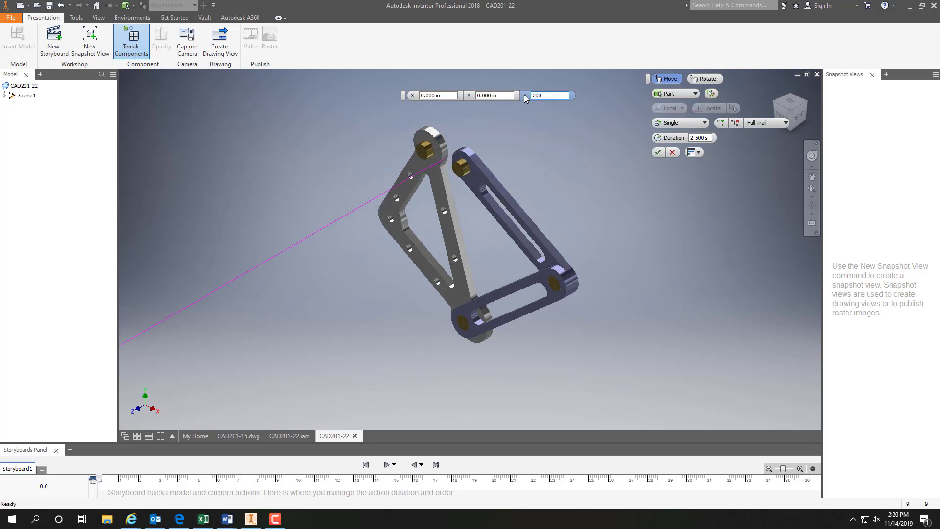
key(Return)
text(4)
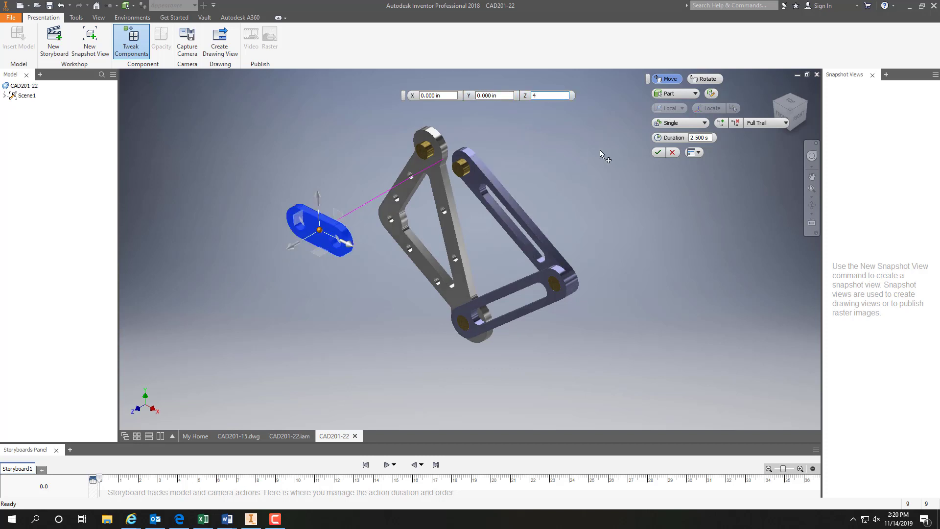
click(658, 152)
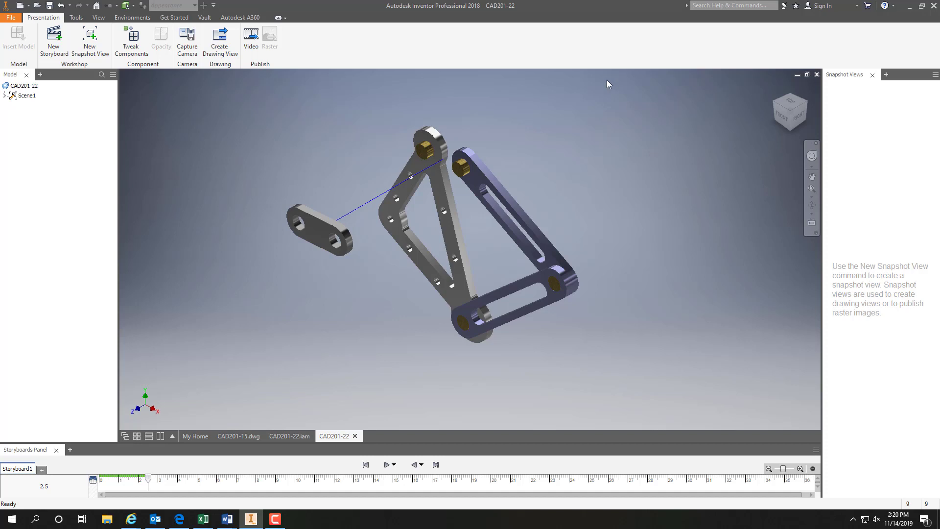
Tweak the long slotted link by moving it -4 in along its local Z axis with a Single full trail.
click(130, 39)
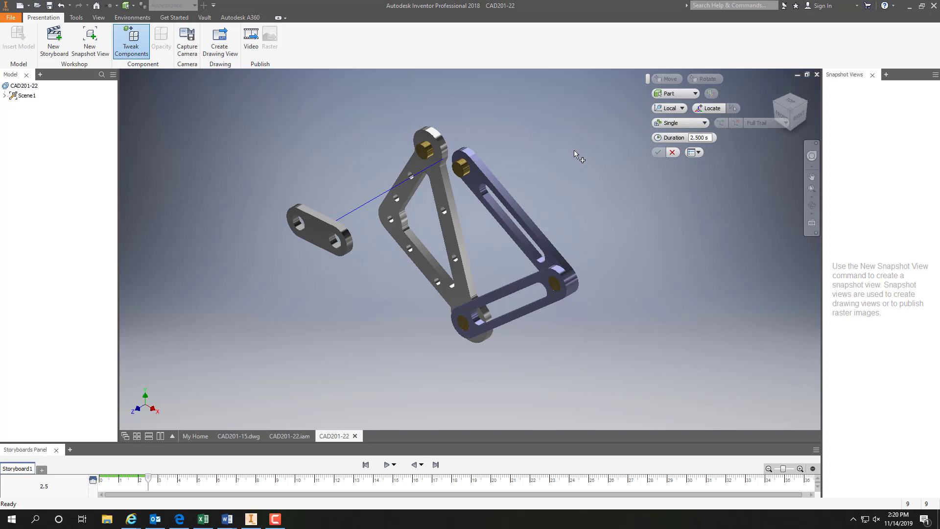
click(528, 215)
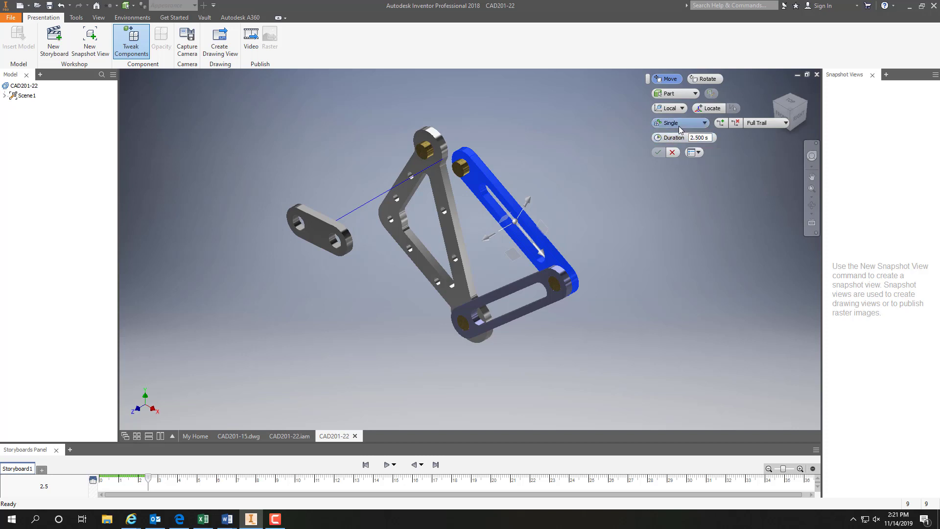
click(705, 124)
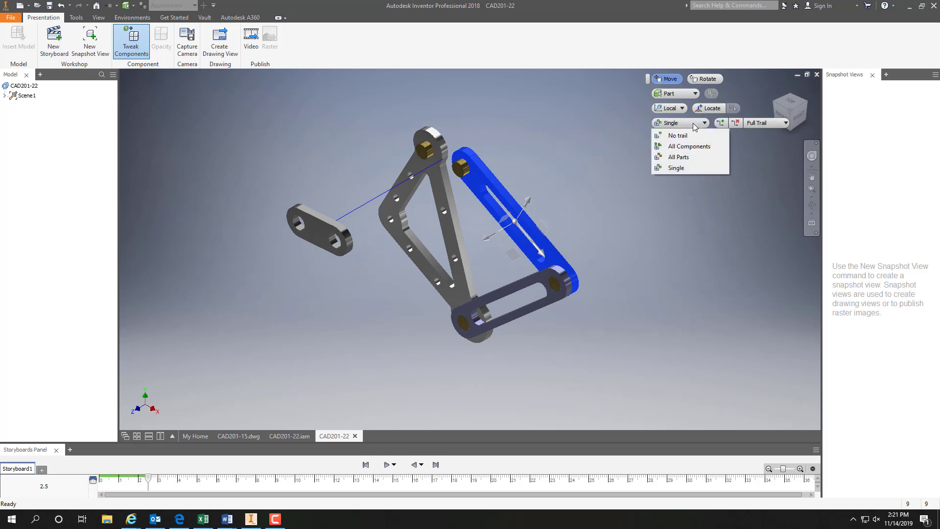
click(677, 168)
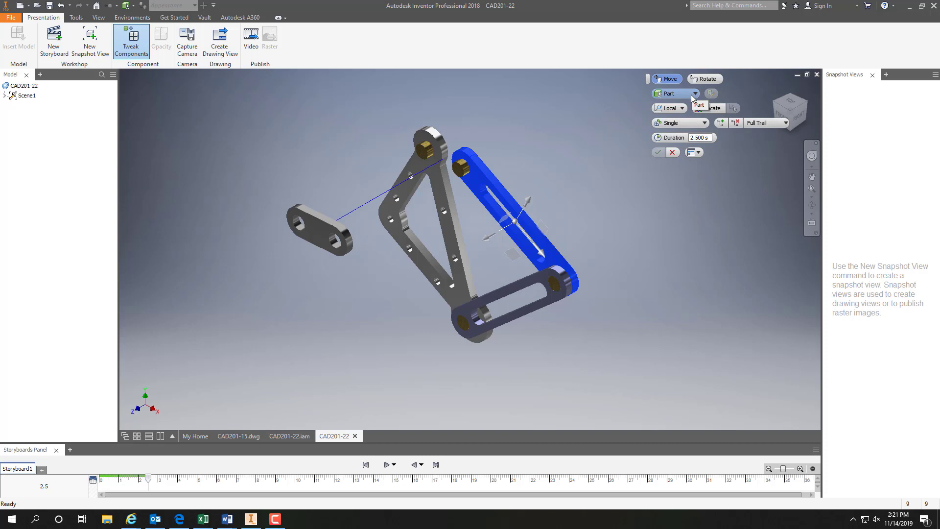
click(786, 124)
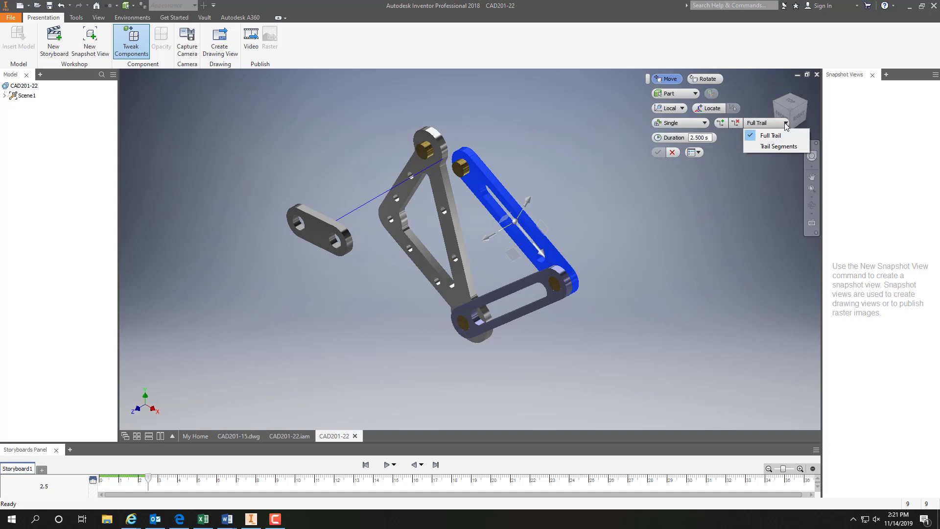
click(768, 187)
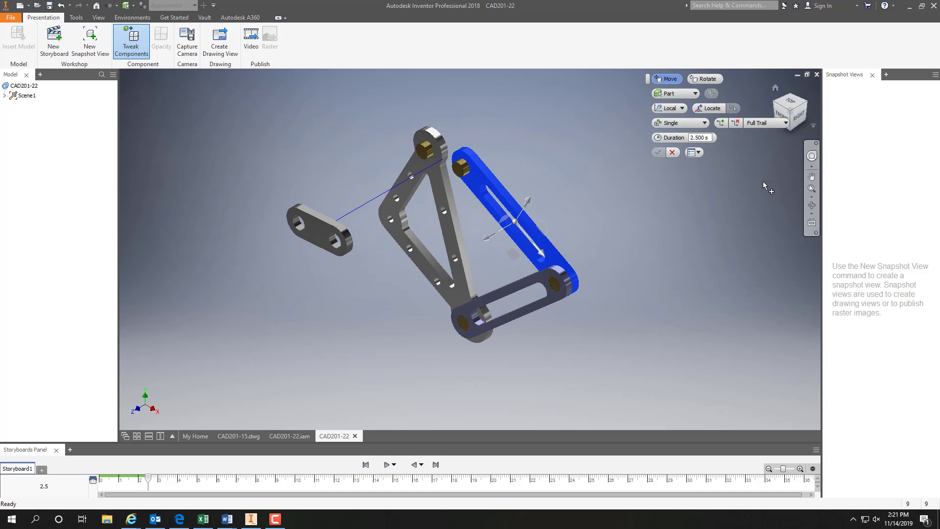
click(712, 111)
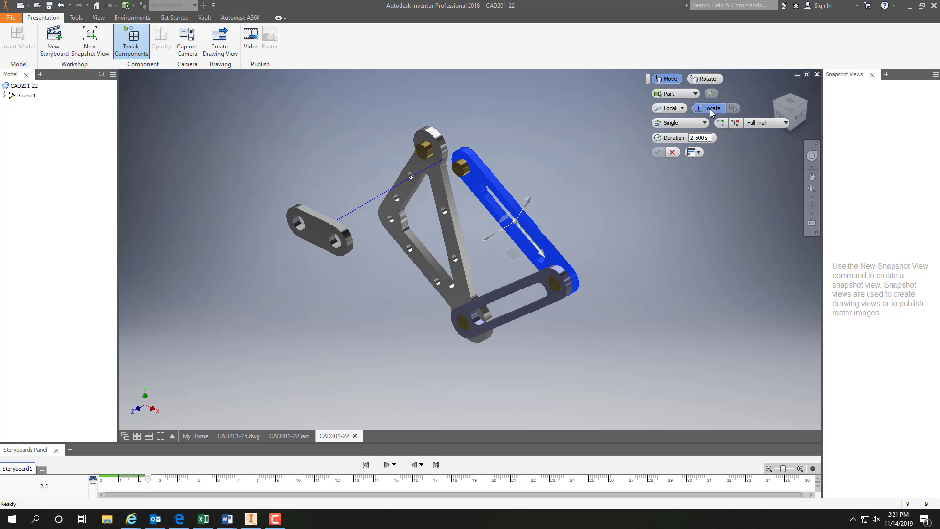
click(682, 108)
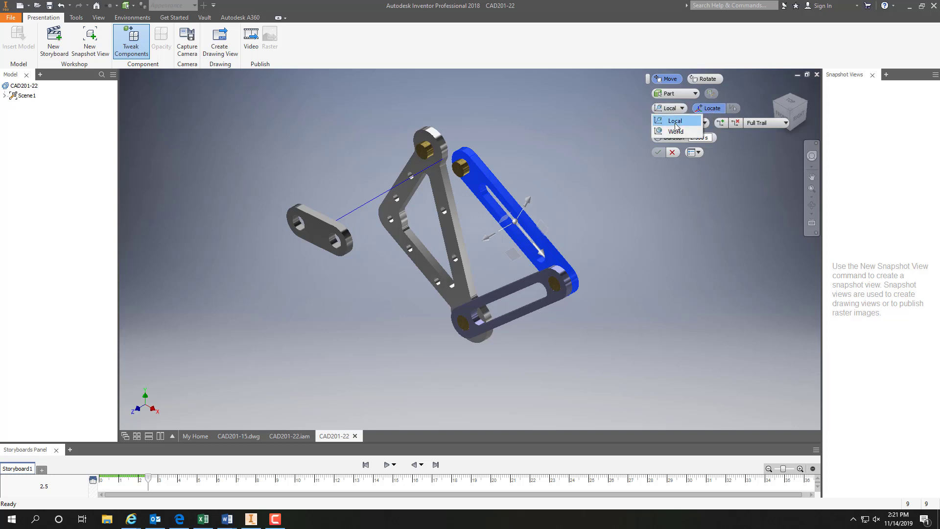
click(676, 122)
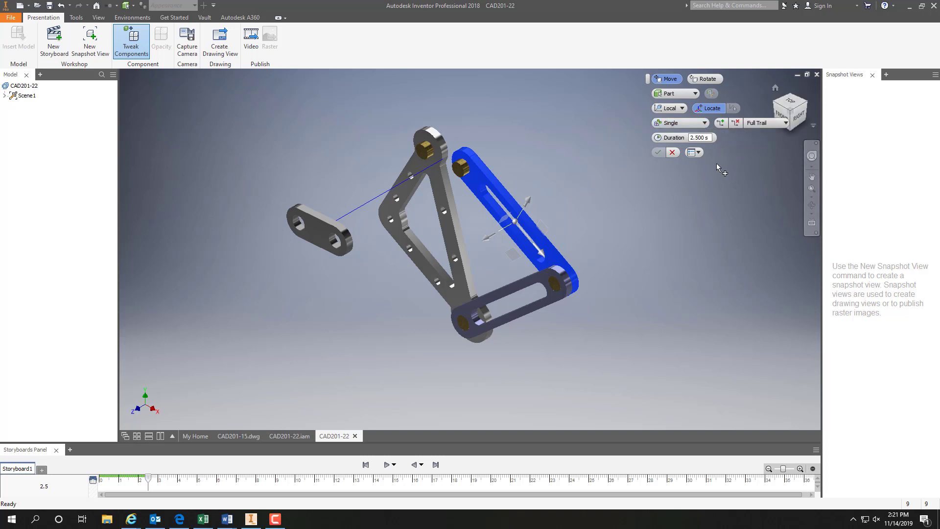
click(699, 153)
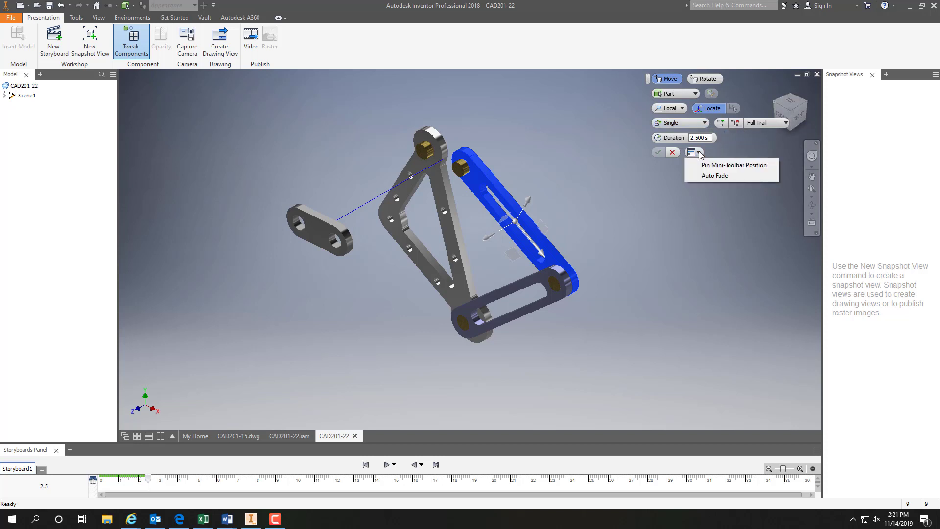
click(515, 226)
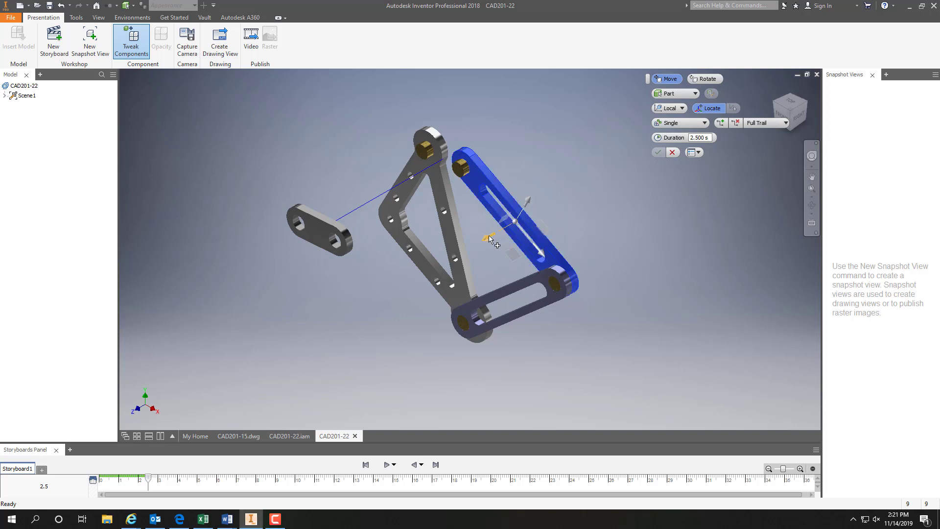
drag(489, 239, 500, 231)
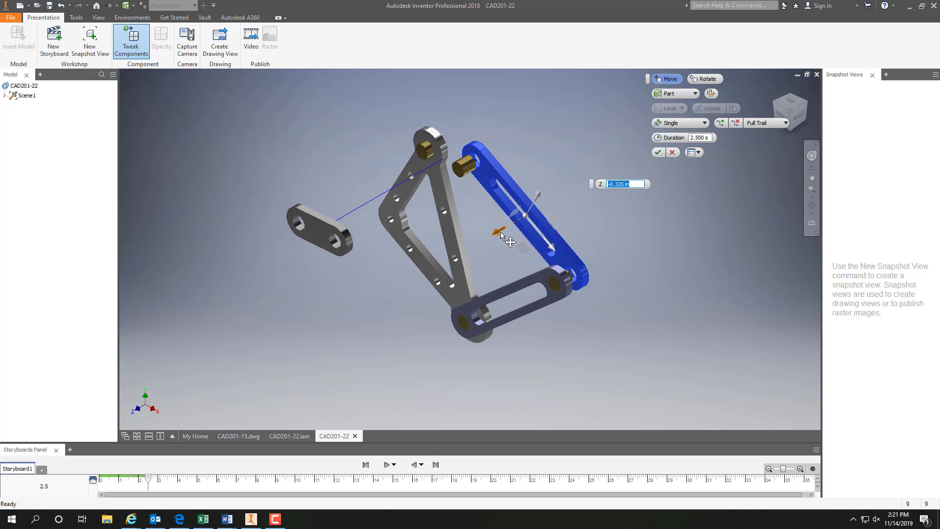
text(-4)
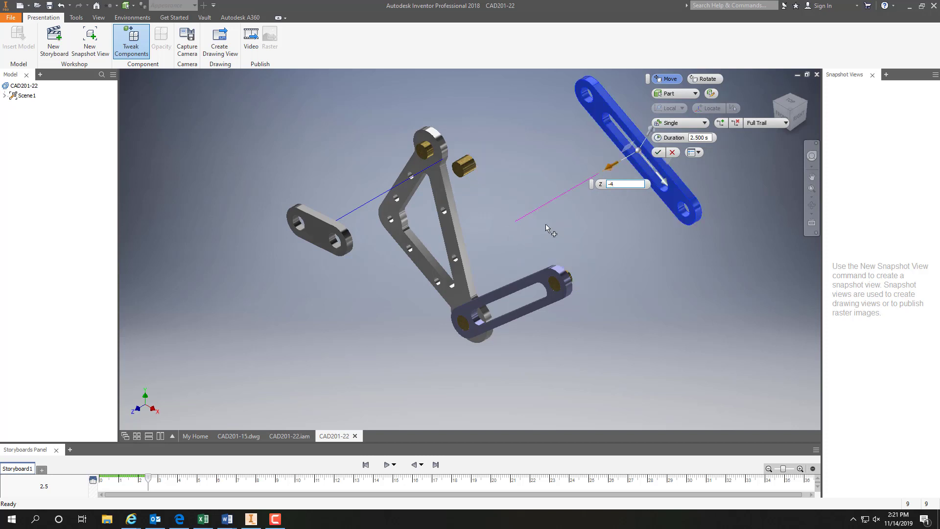
click(657, 152)
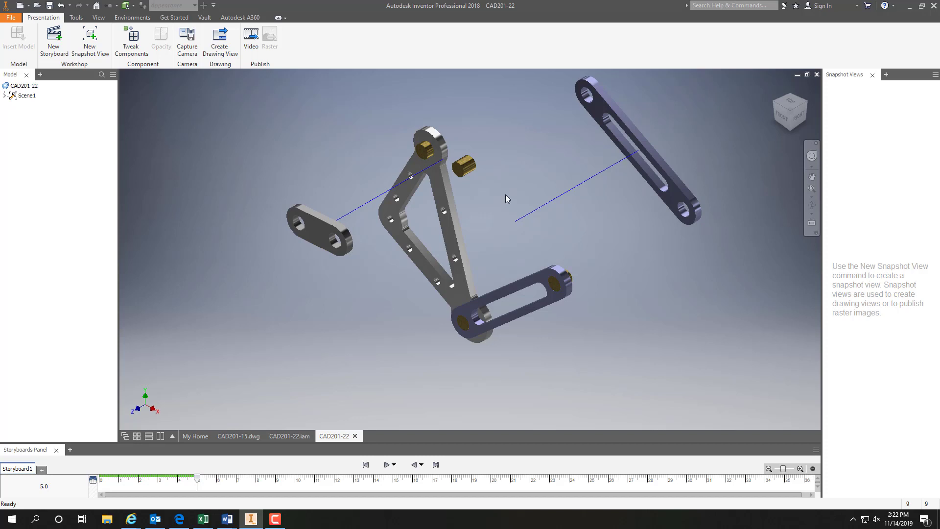
Tweak the loose brass pin beside the triangular rocker's upper end by moving it -2 in along Z.
key(t)
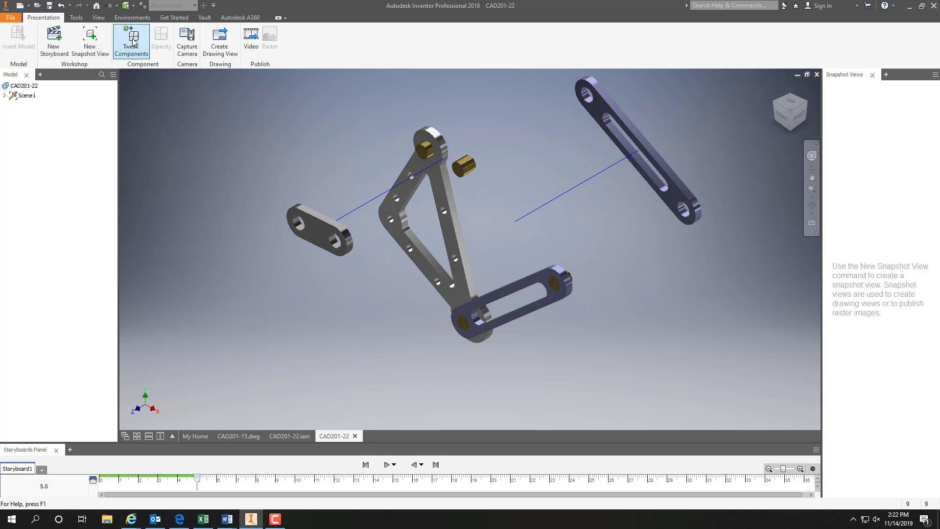
click(462, 169)
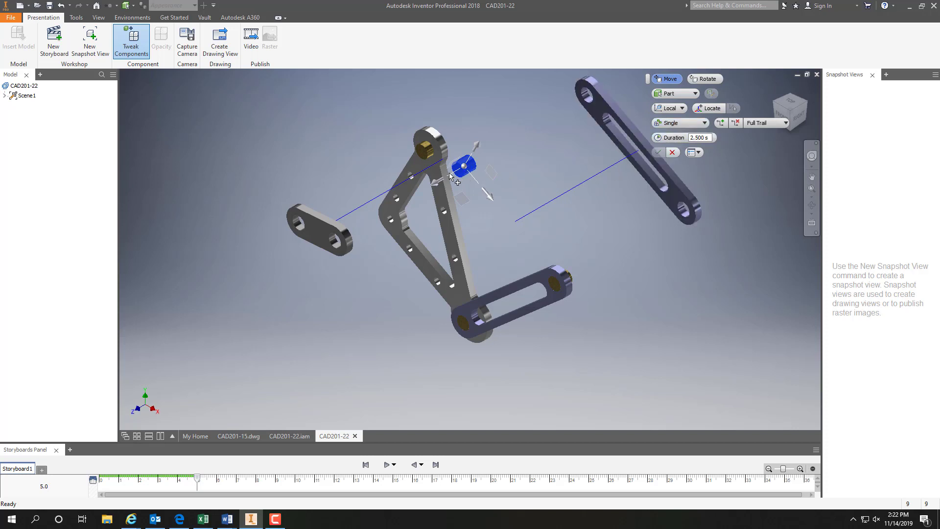
drag(438, 182, 450, 175)
text(-2)
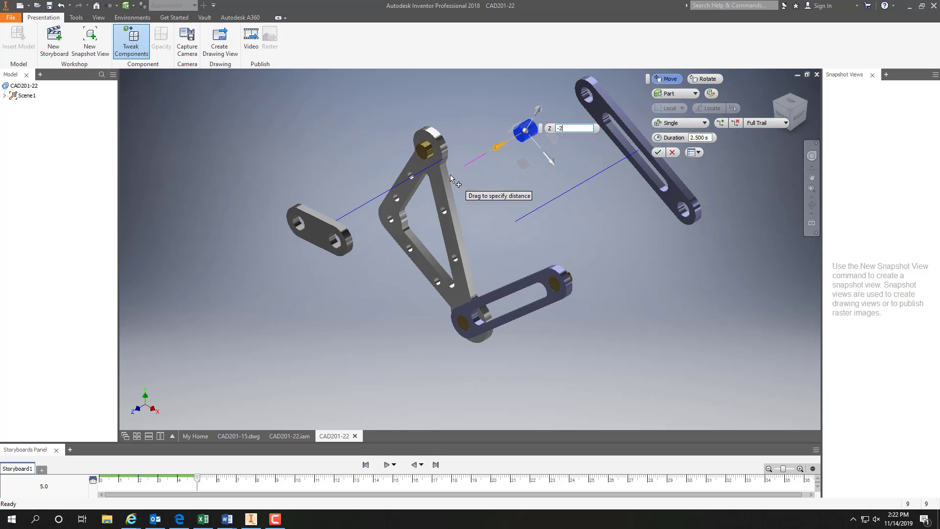
key(Return)
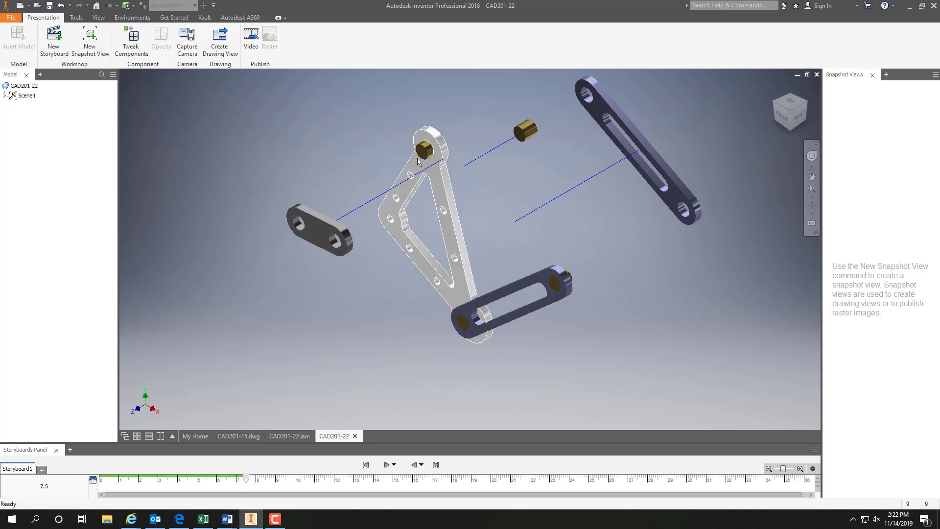
Tweak the brass pin in the triangular rocker's upper hole by moving it 2 in along Z.
click(133, 52)
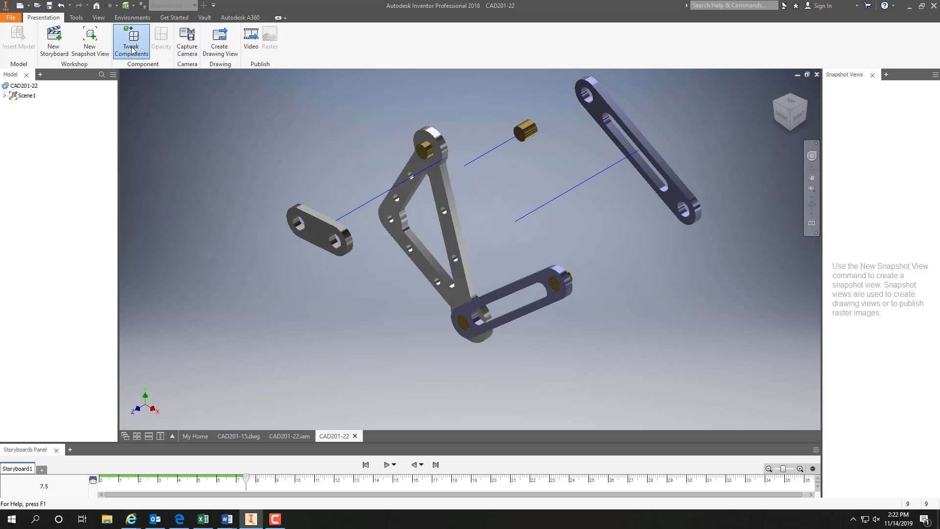
click(421, 154)
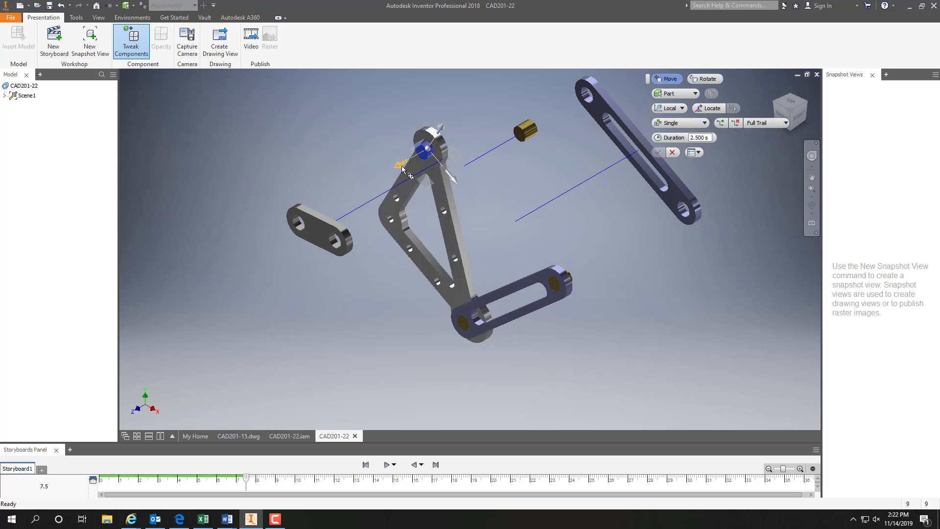
drag(400, 165, 387, 172)
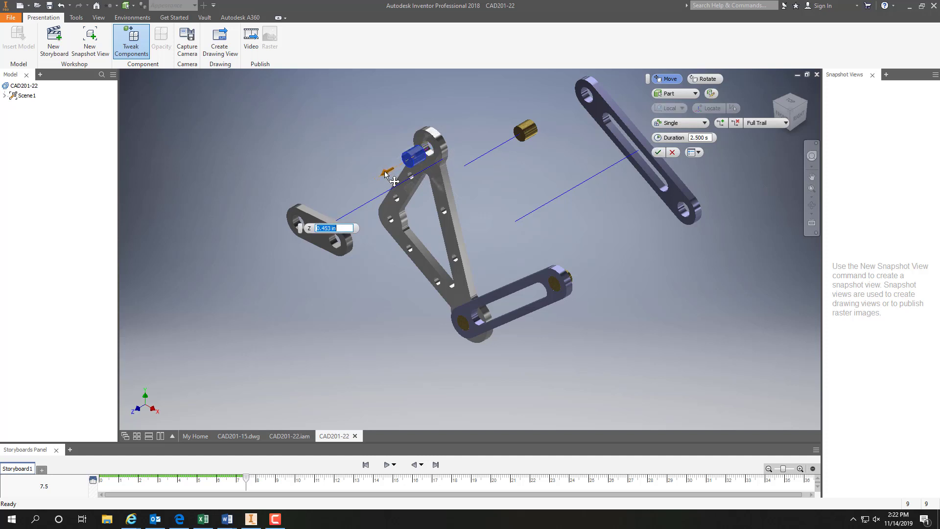
text(2)
key(Return)
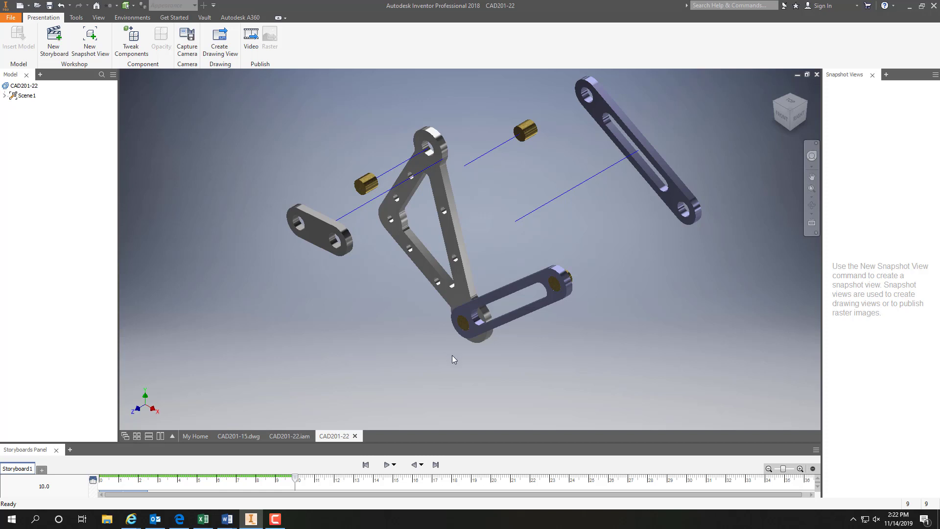
Tweak the short slotted link at the rocker's lower end by moving it 4 in along Z.
click(505, 320)
key(t)
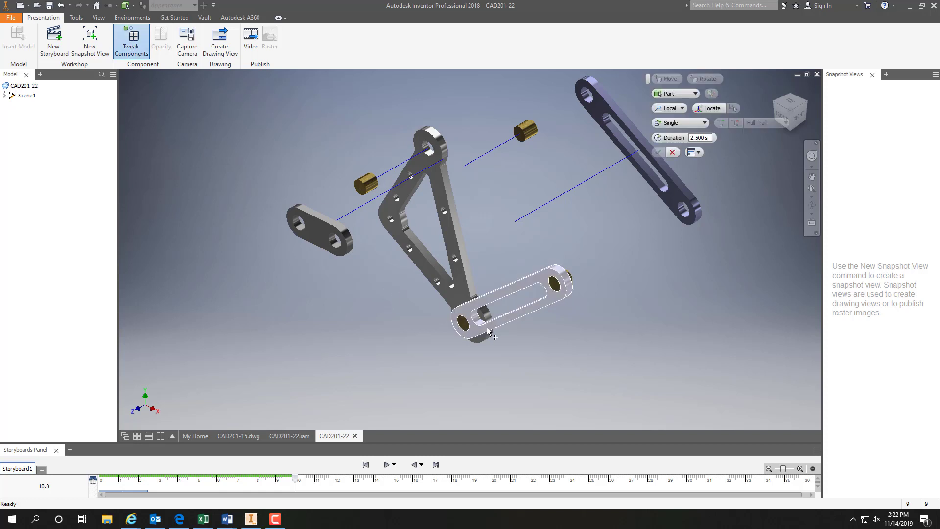
click(486, 327)
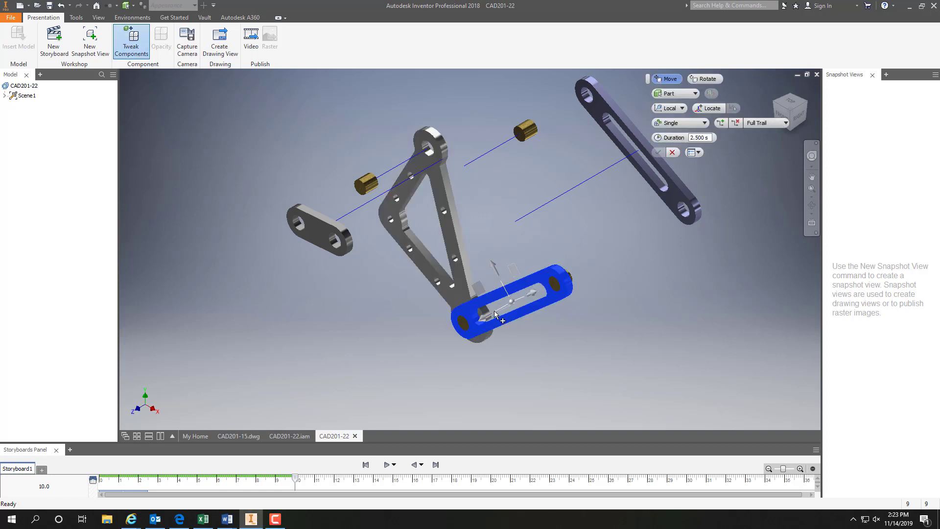
drag(485, 319, 361, 389)
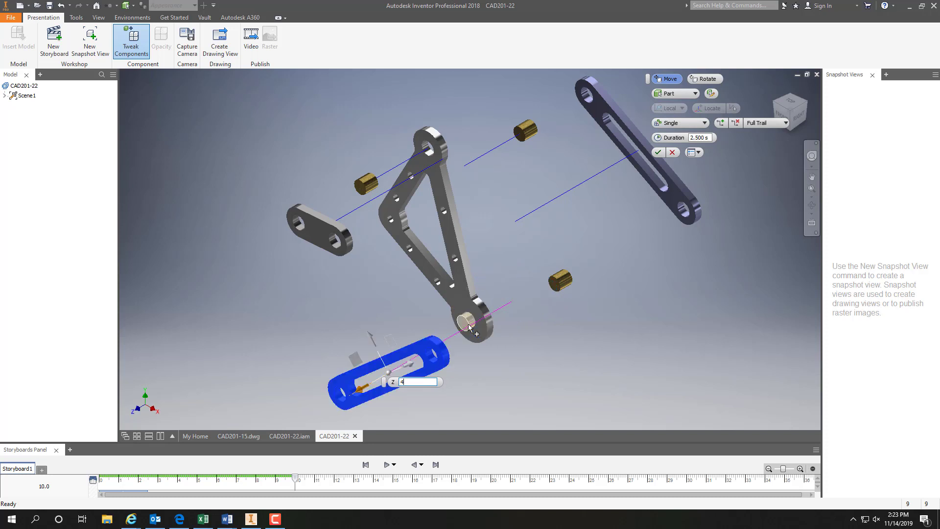
key(Return)
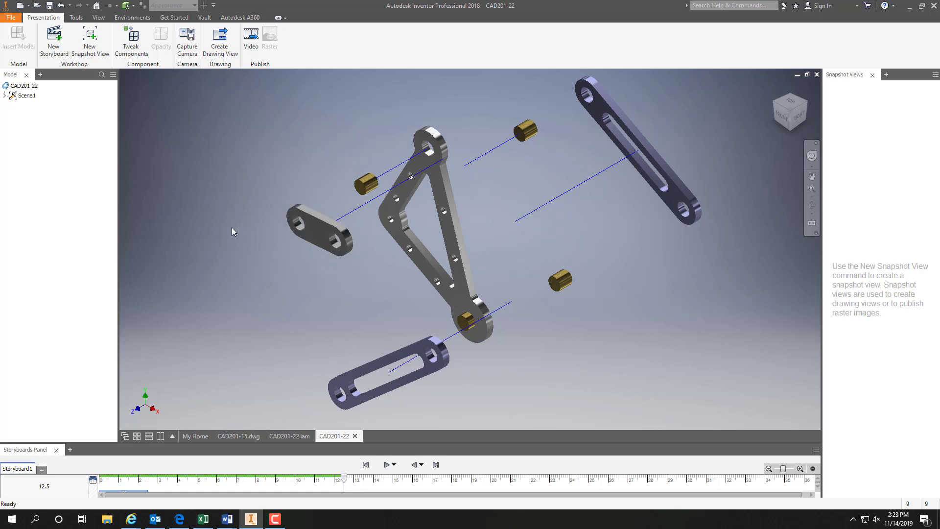
Tweak the loose brass pin beside the rocker's lower end by moving it -2 in along Z.
click(134, 41)
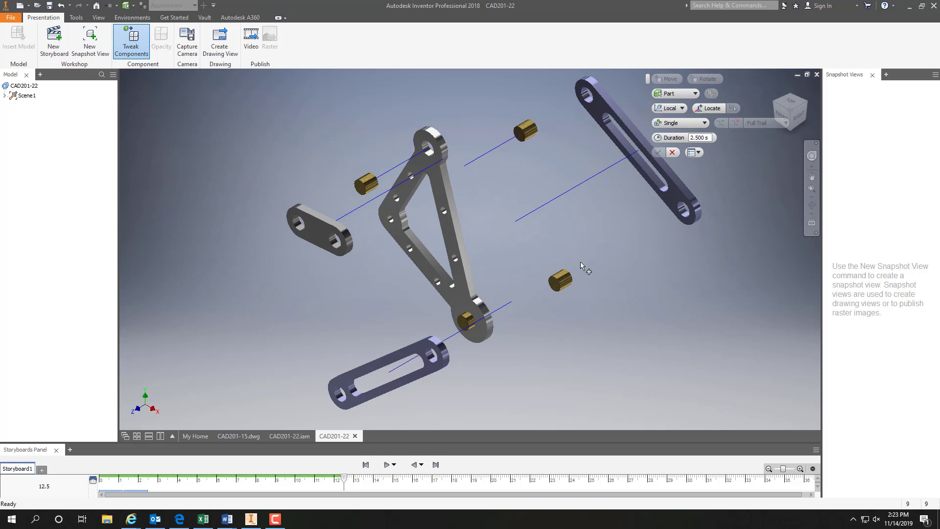
click(562, 280)
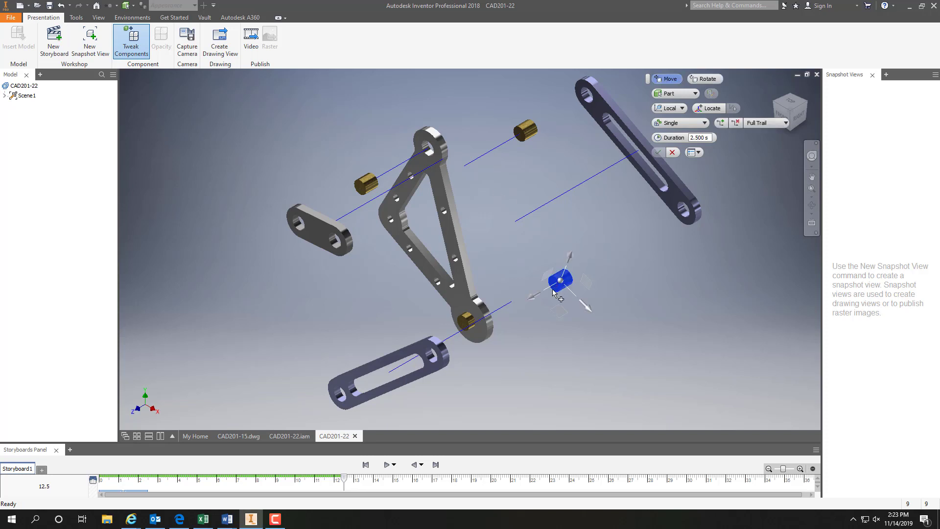
drag(533, 301, 547, 292)
text(-2)
key(Return)
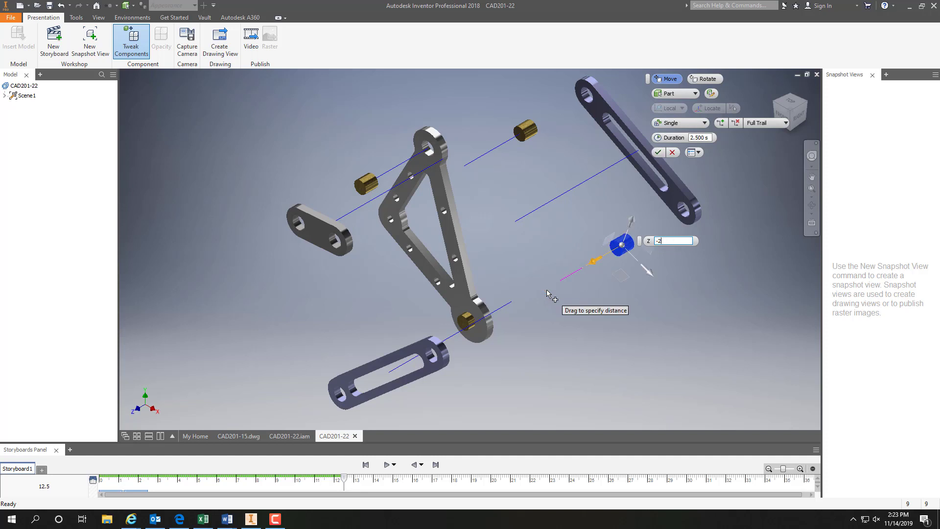
key(Return)
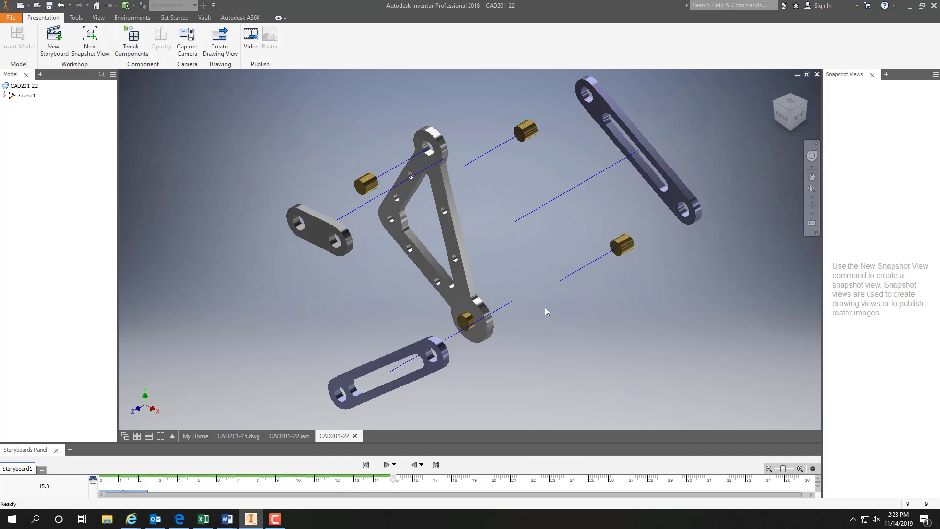
Tweak the brass pin in the rocker's lower hole by moving it 2 in along Z.
click(130, 47)
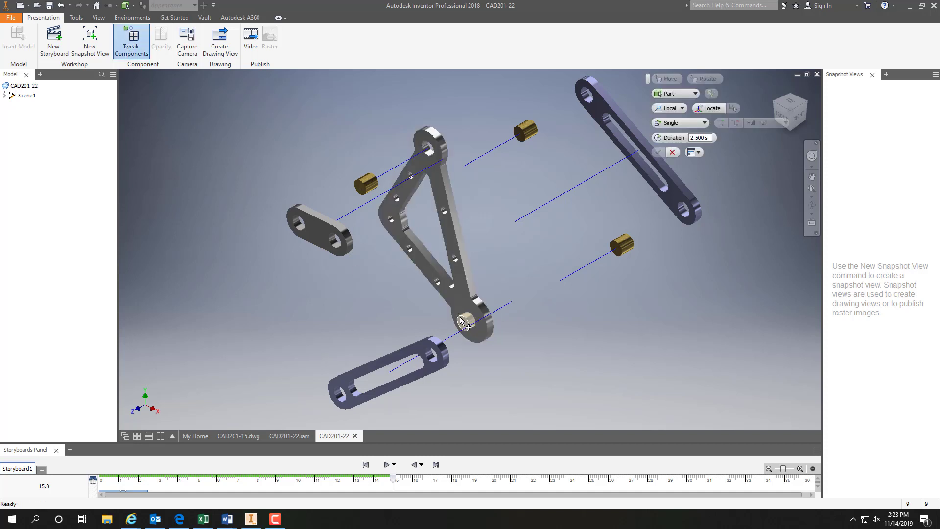
click(461, 321)
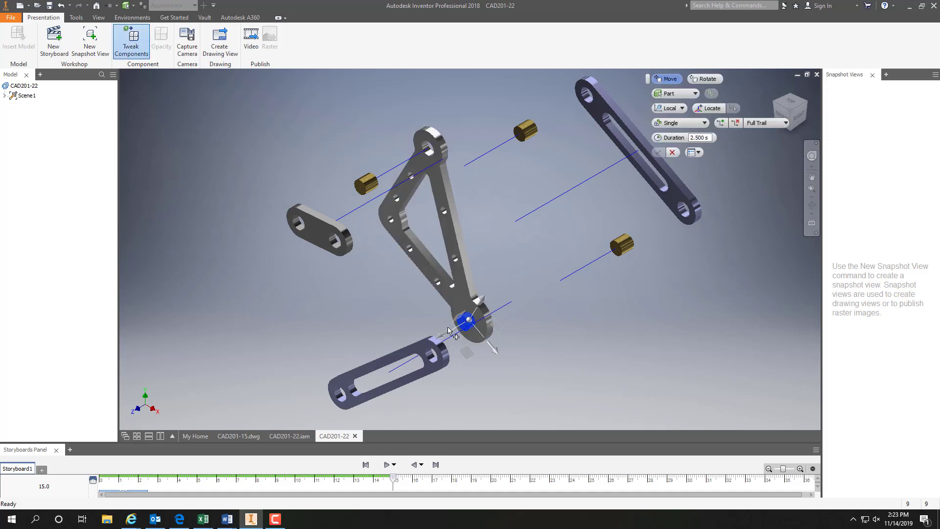
drag(446, 334, 426, 340)
text(2)
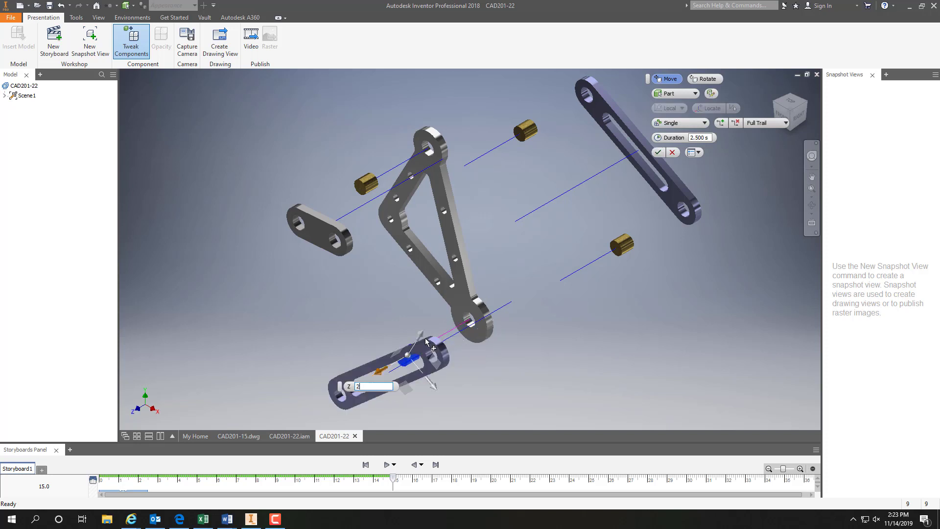
key(Return)
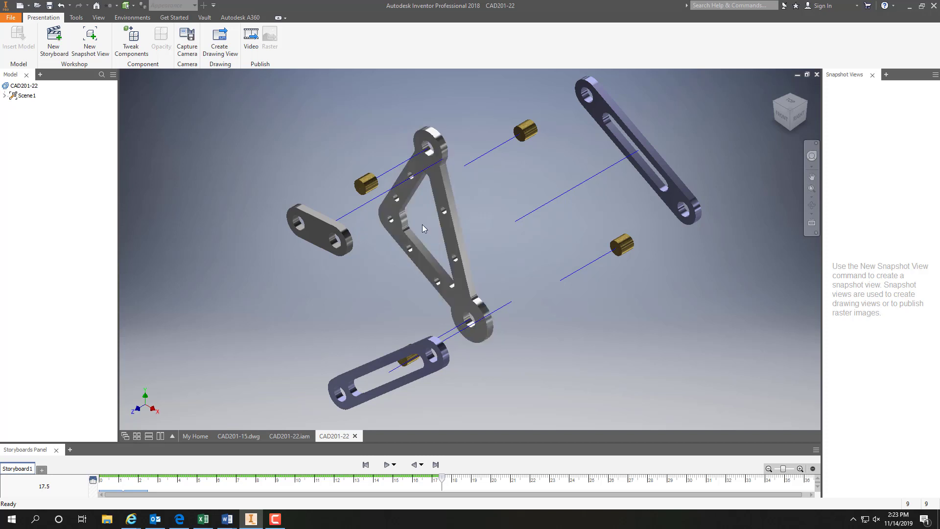
Add a rotation tweak that turns the triangular rocker 360 degrees in its own plane.
click(135, 52)
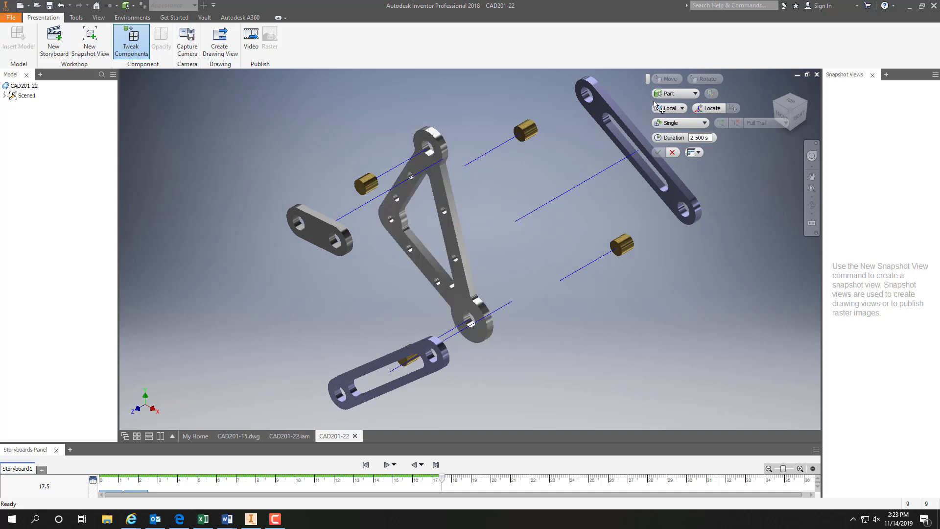
click(433, 157)
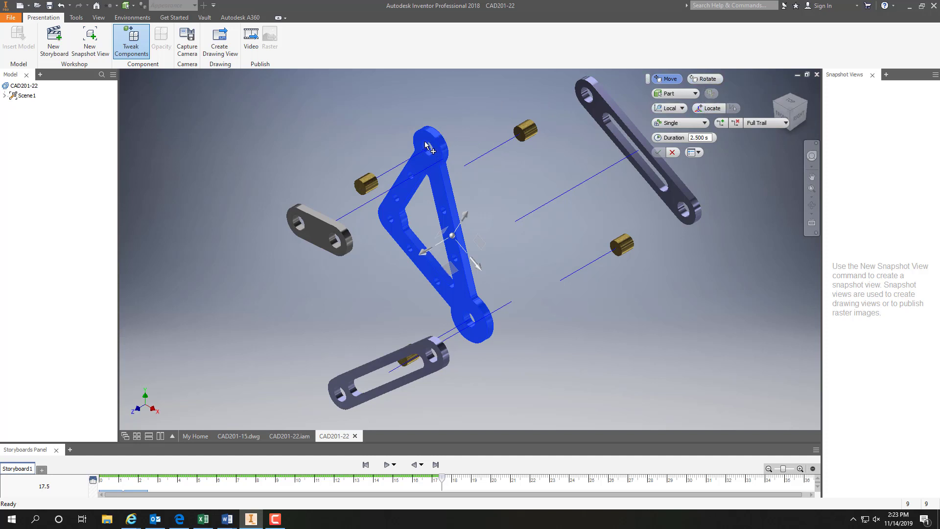
click(704, 79)
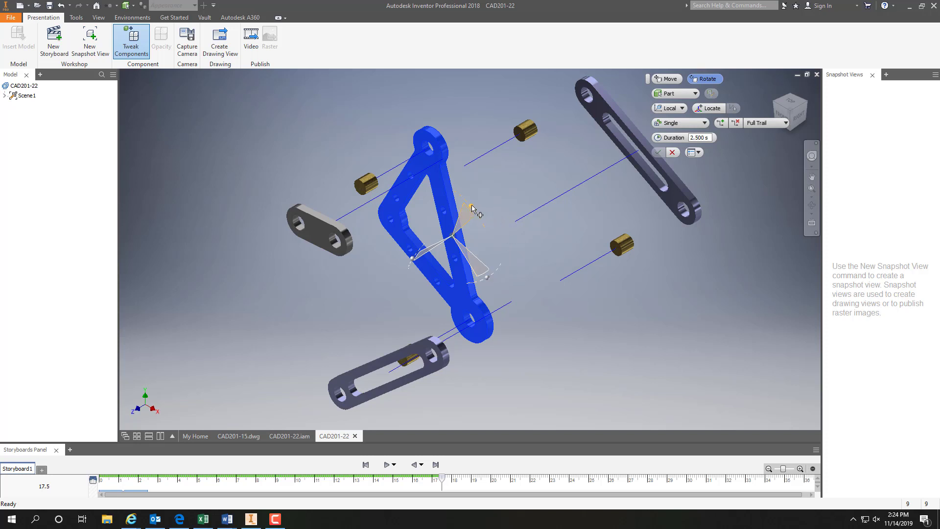
drag(474, 208, 467, 203)
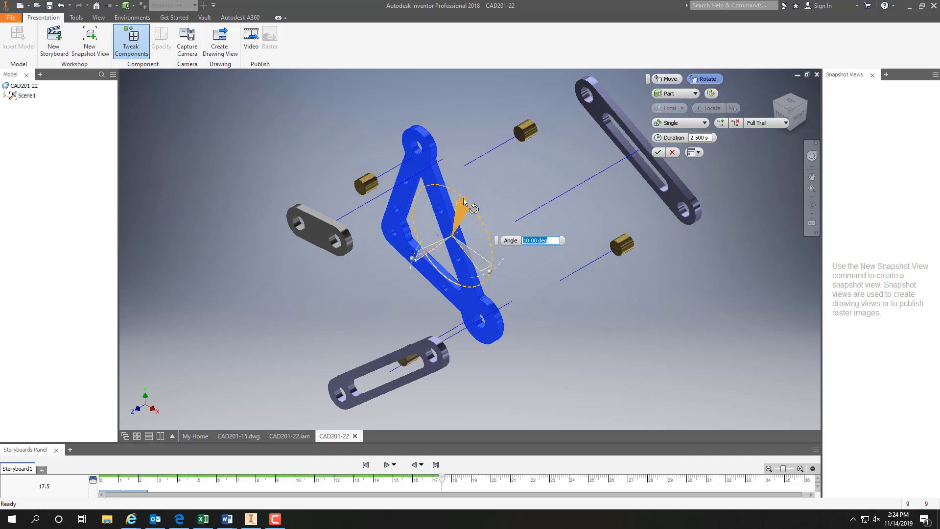
text(360)
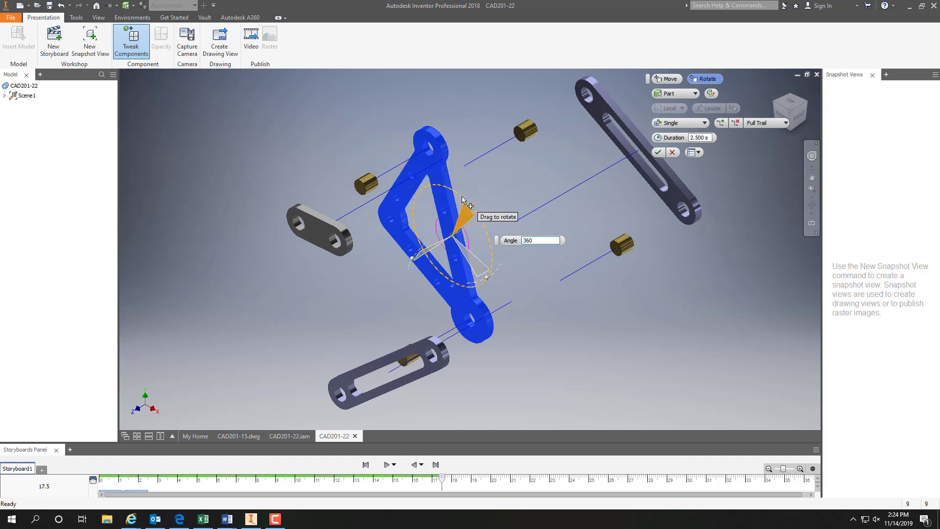
key(Return)
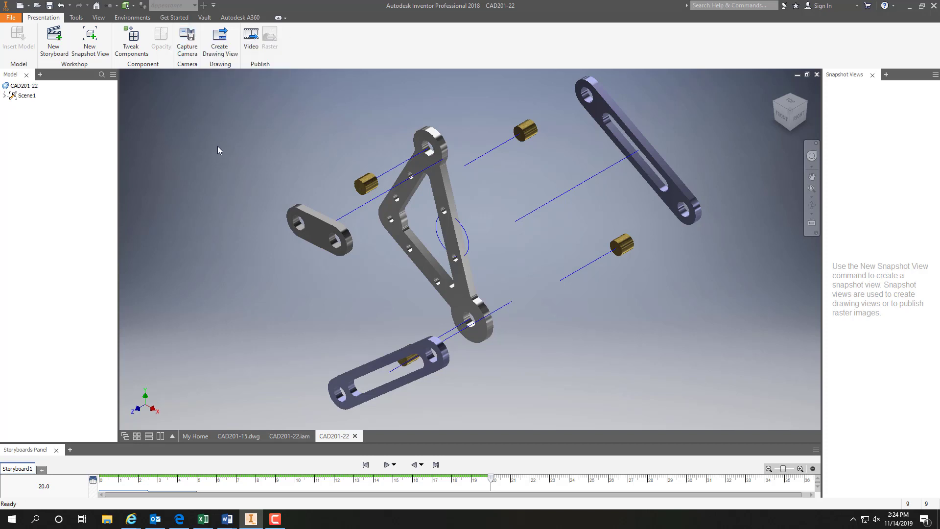
Play the storyboard from its start and scrub the timeline through to the fully exploded state.
click(187, 41)
click(94, 483)
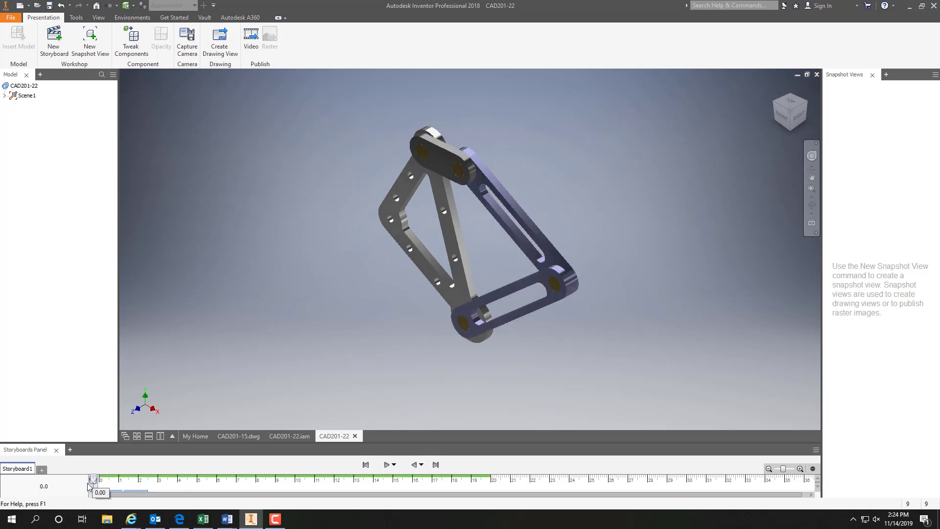
click(386, 465)
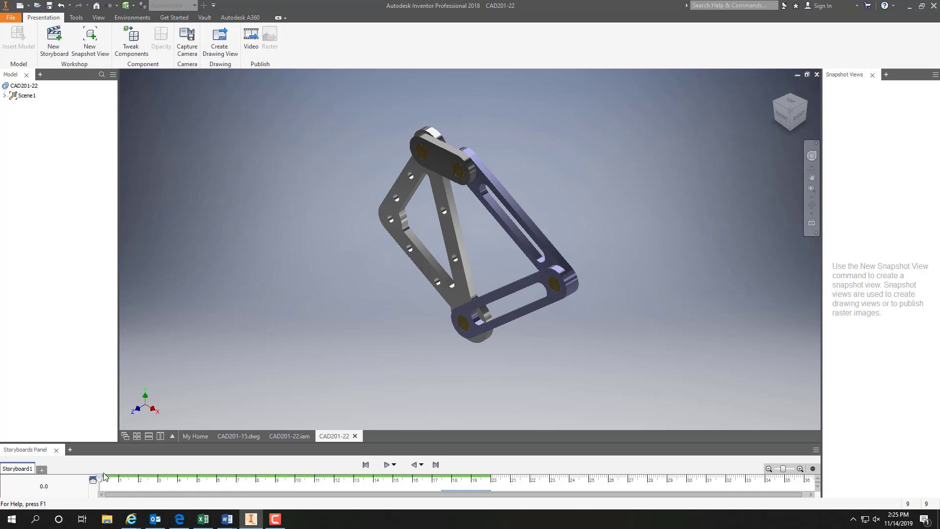
drag(100, 480, 495, 482)
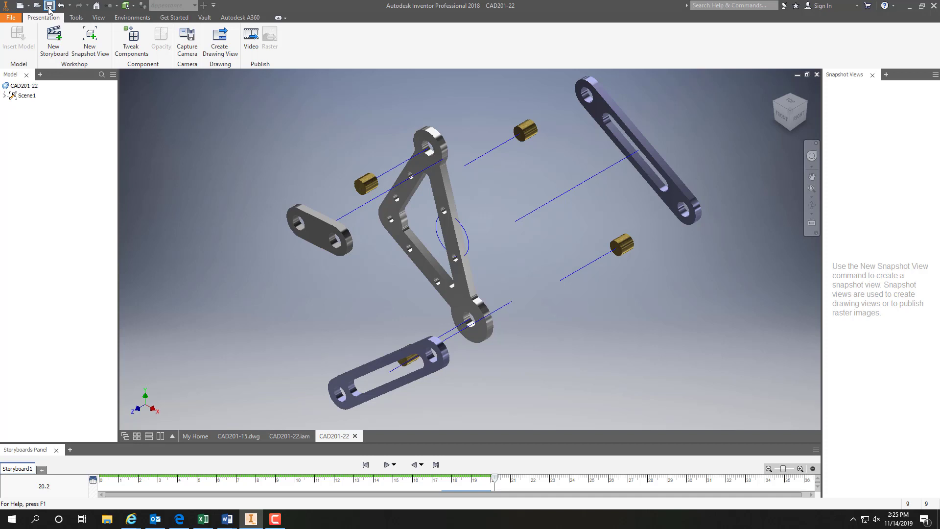
Save the presentation as CAD201-22.ipn, accepting the default choice of dependent files.
click(49, 6)
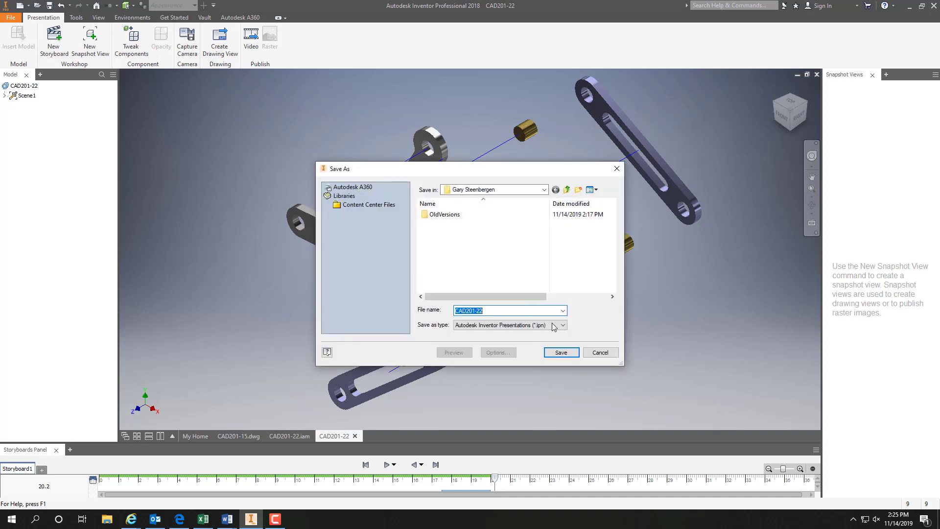
click(564, 353)
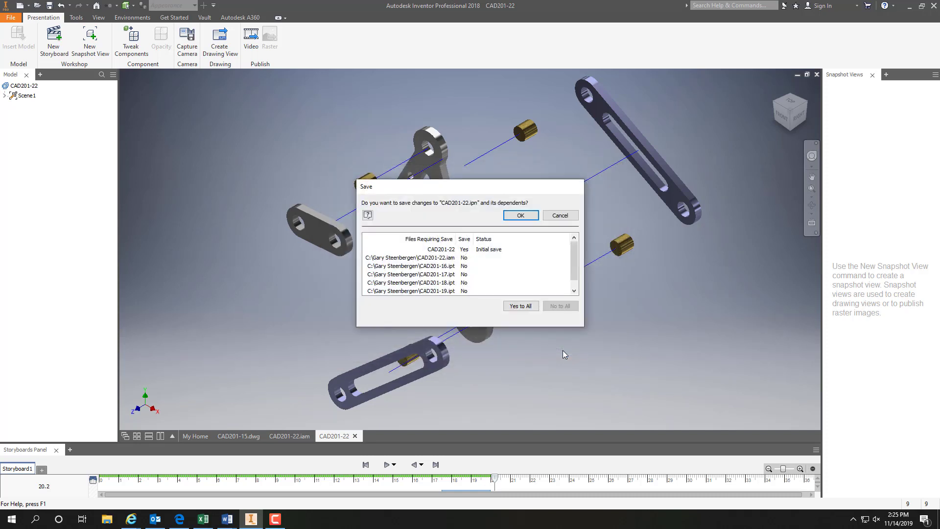
click(521, 215)
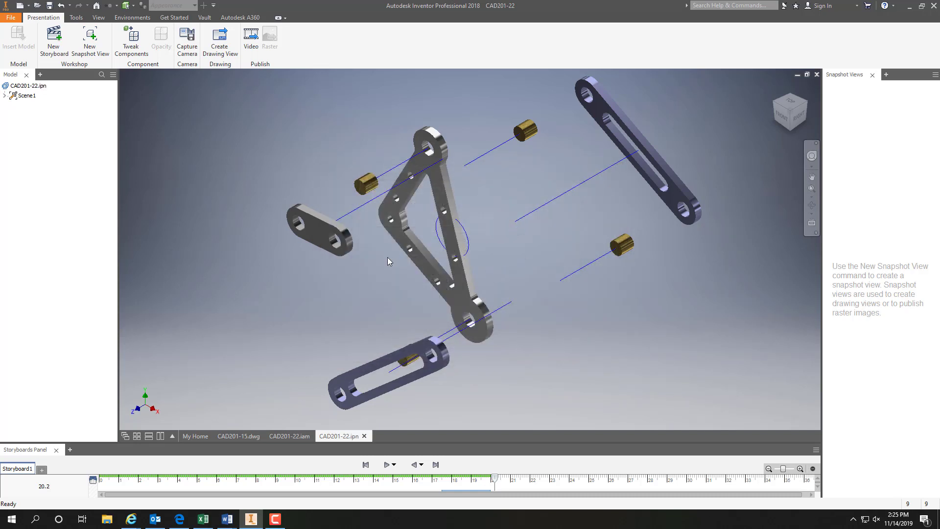
Create a new drawing and begin a base view of CAD201-22.ipn with an automatically added snapshot view.
click(30, 6)
click(45, 43)
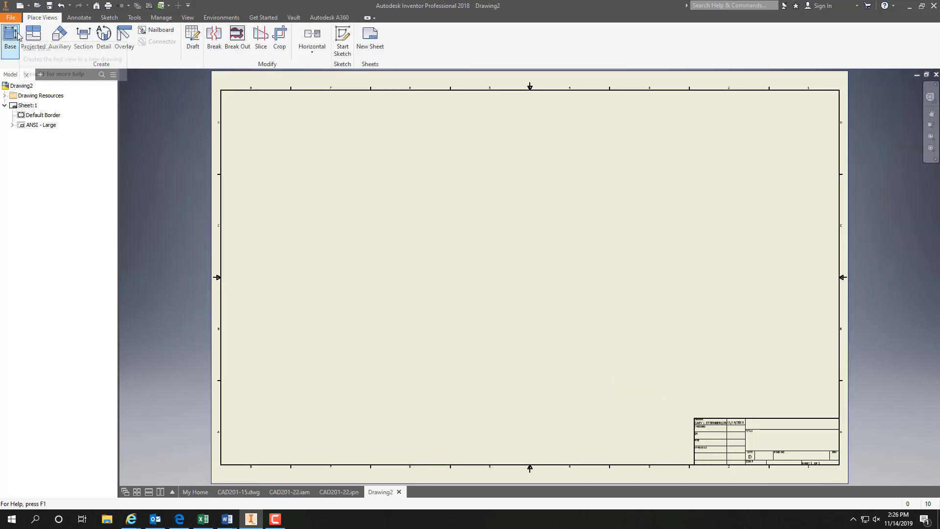
click(12, 49)
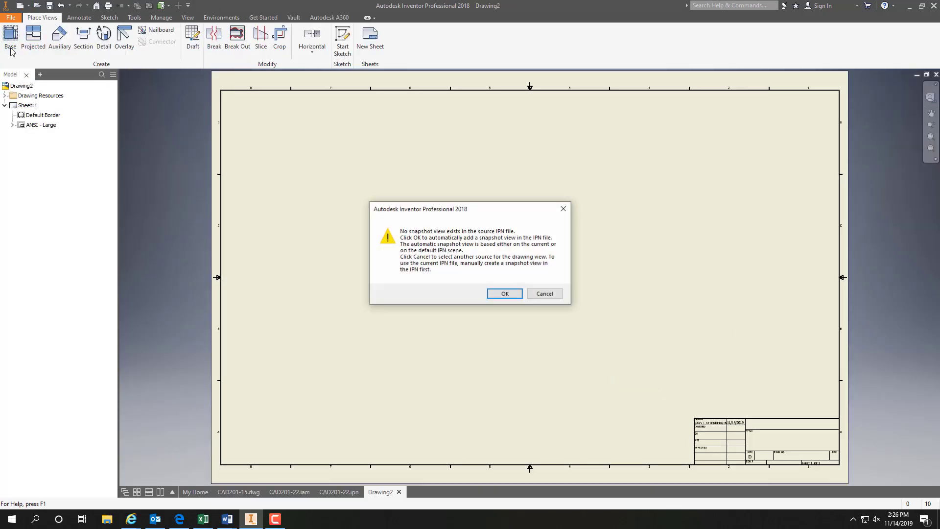
click(509, 296)
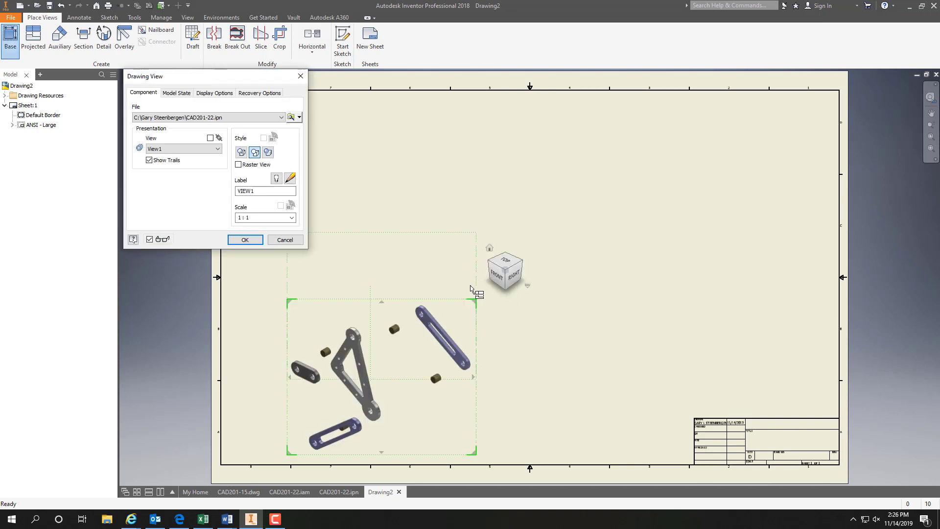
Place the exploded base view at 2:1 scale in shaded style and move it fully inside the sheet border.
click(292, 217)
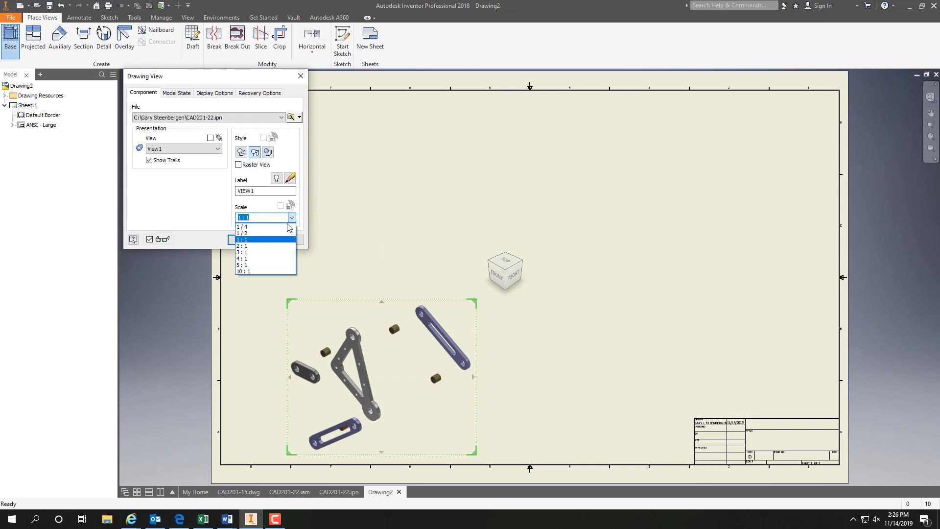
click(257, 245)
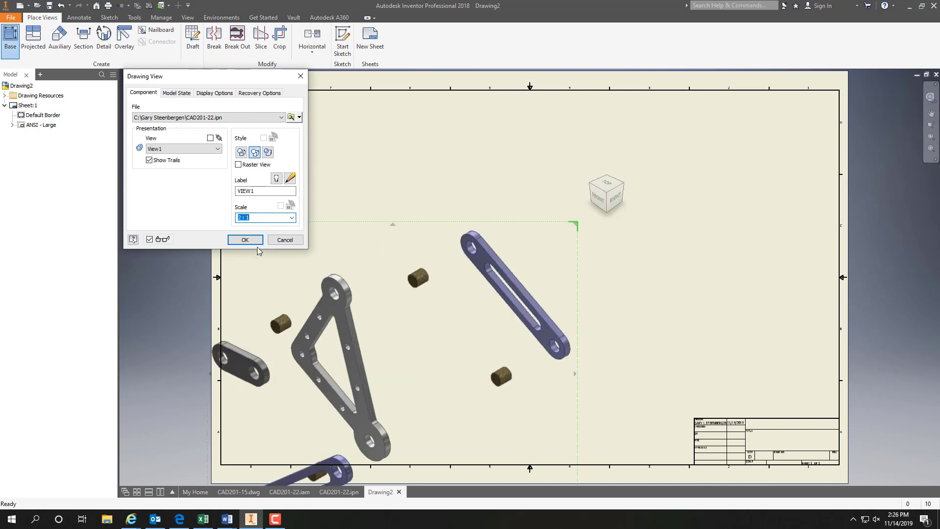
click(267, 153)
click(245, 239)
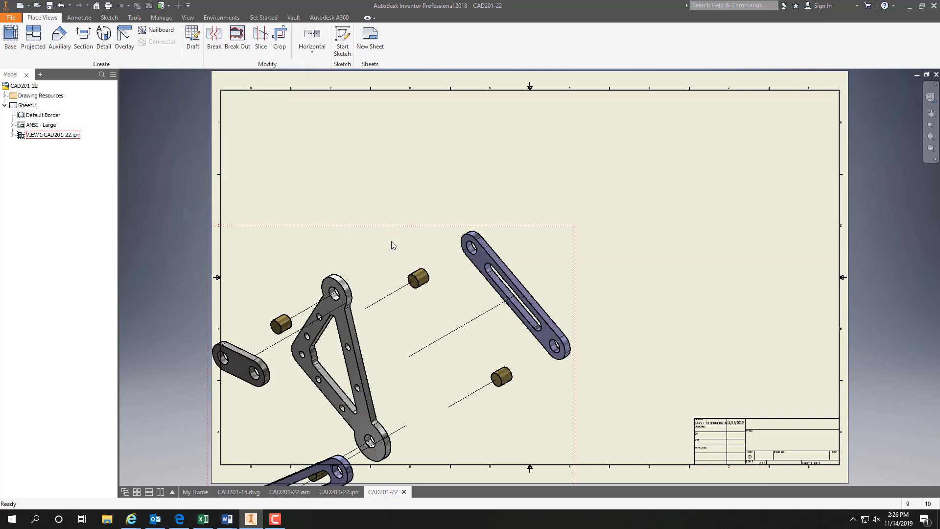
mouse_move(404, 226)
mouse_down()
mouse_move(539, 116)
mouse_move(481, 113)
mouse_up()
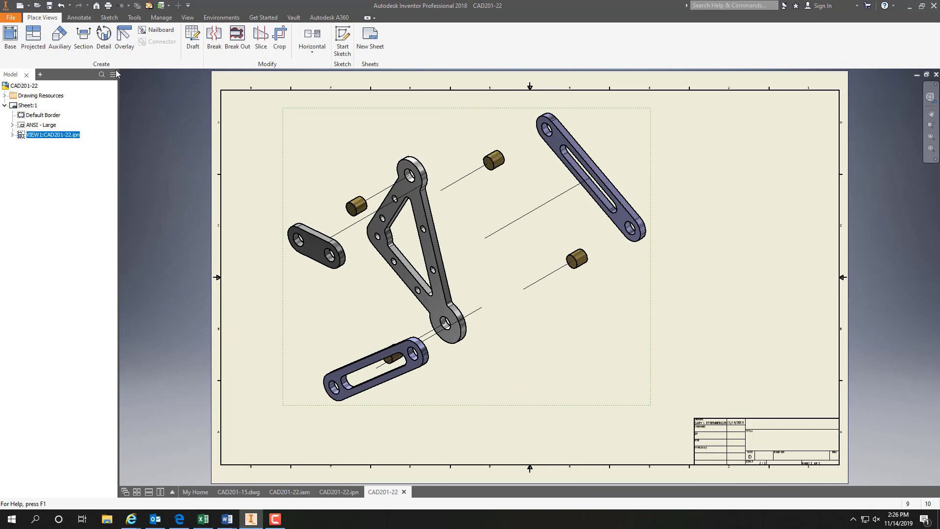
Add a structured parts list for CAD201-22.iam and place it in the upper-right corner of the sheet border.
click(77, 19)
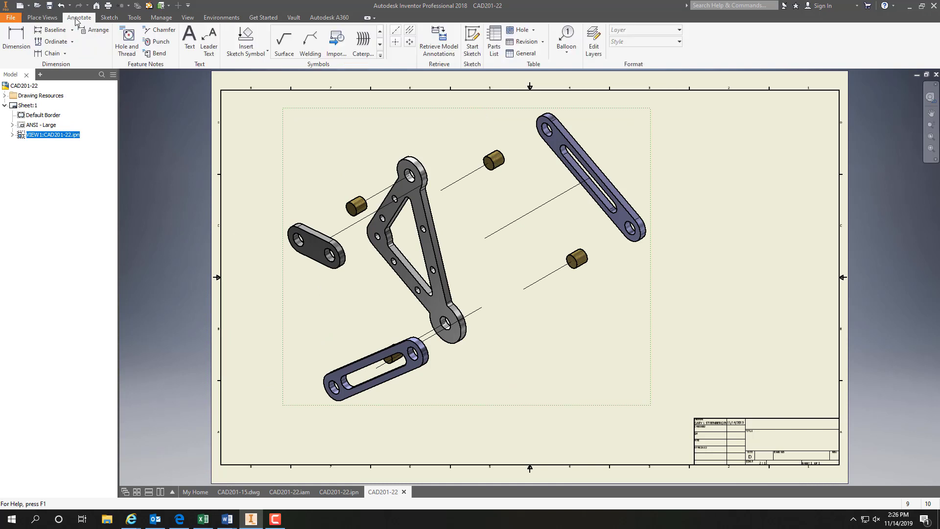
click(494, 47)
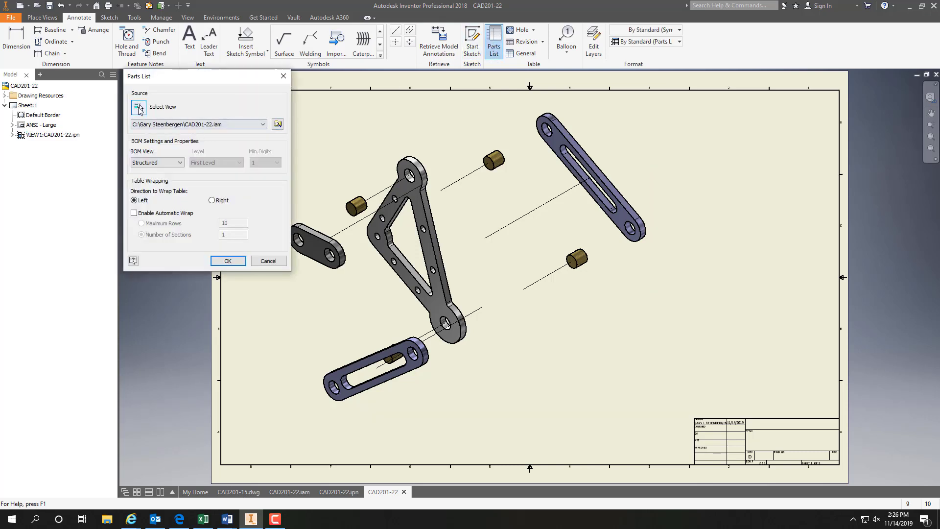
click(138, 108)
click(228, 261)
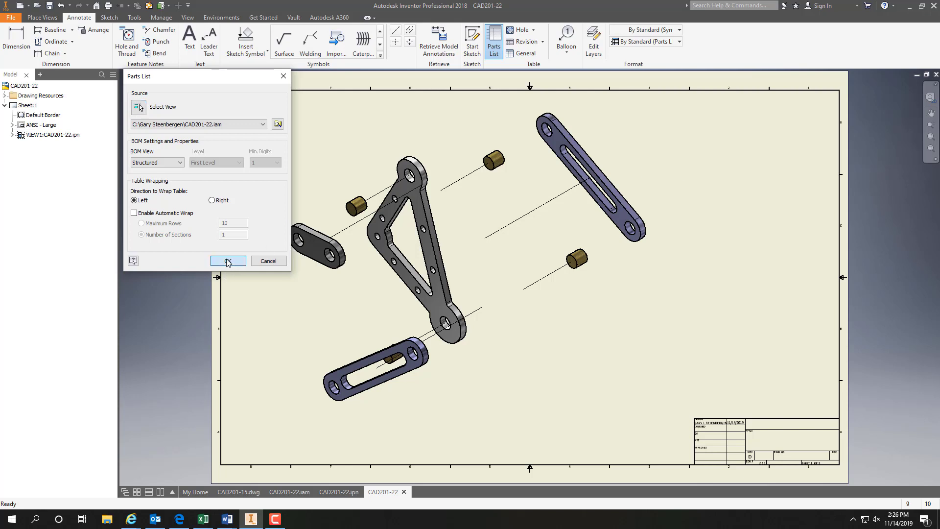
click(840, 90)
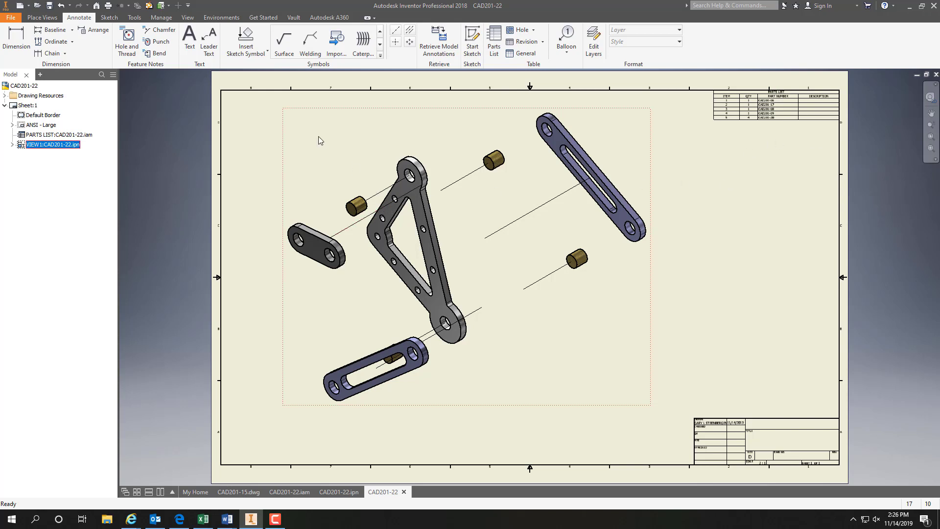
Set up automatic ballooning with the two-entry split-circle balloon shape and select one of each distinct component in the exploded view.
click(568, 54)
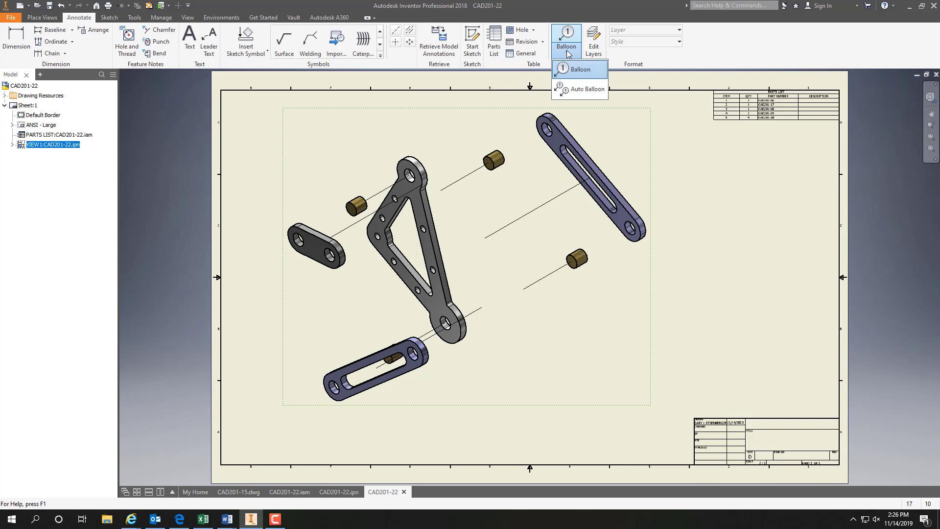
click(587, 92)
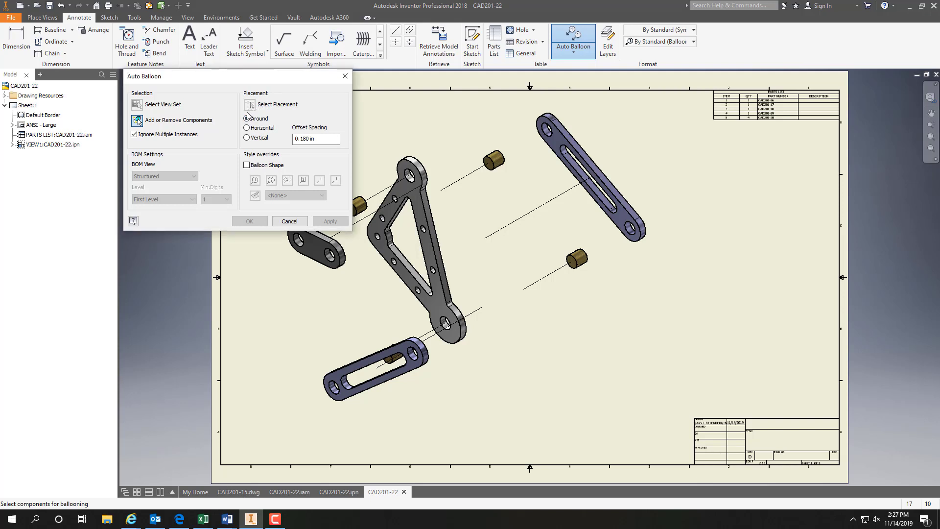
click(246, 166)
click(271, 181)
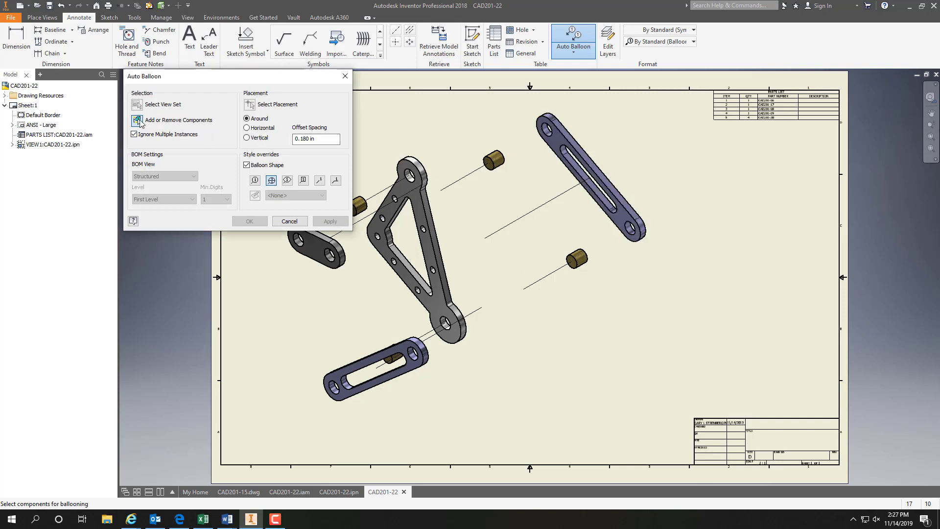
click(569, 133)
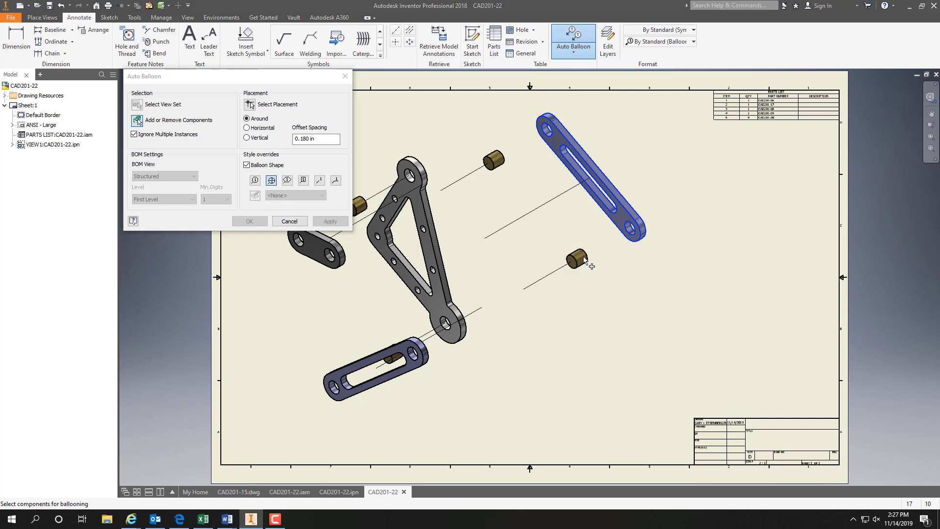
click(422, 173)
click(385, 354)
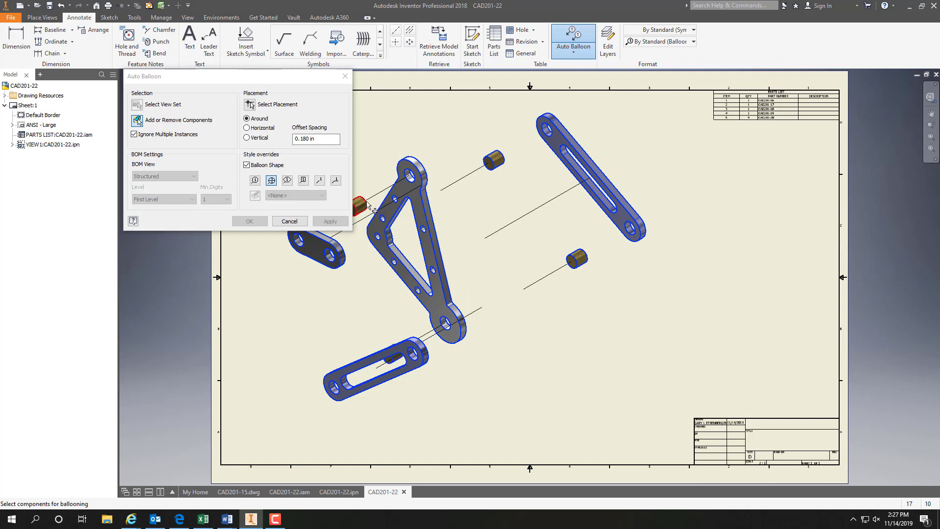
click(139, 123)
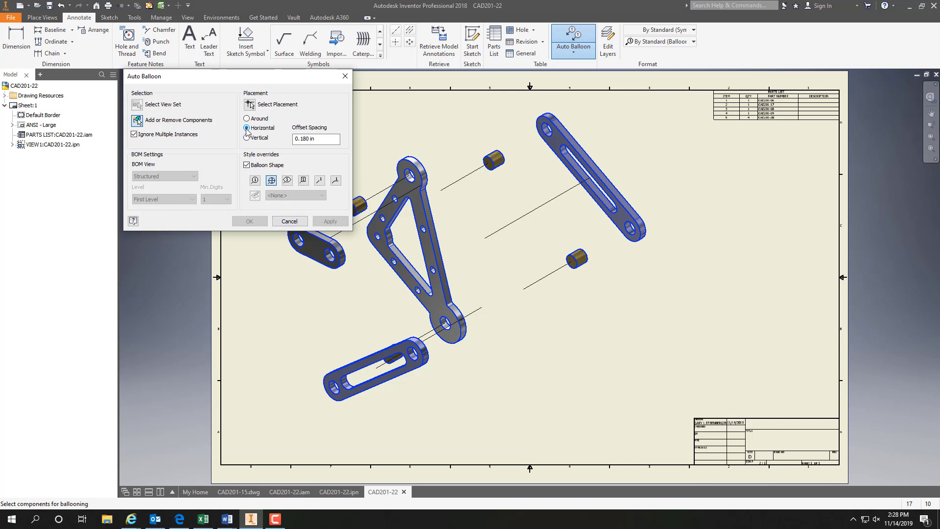
Place the balloons around the exploded view with 0.180 in offset spacing, apply them and close the Auto Balloon dialog.
click(250, 105)
click(247, 118)
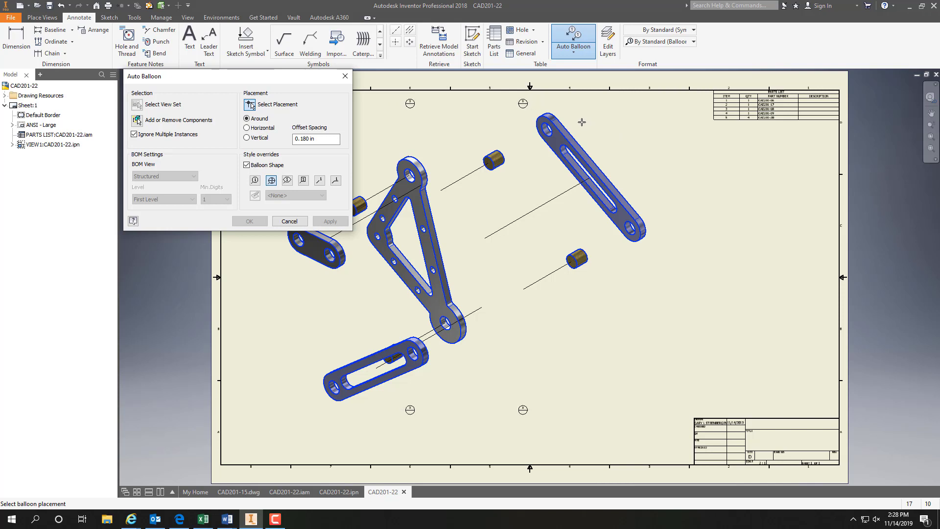
click(581, 122)
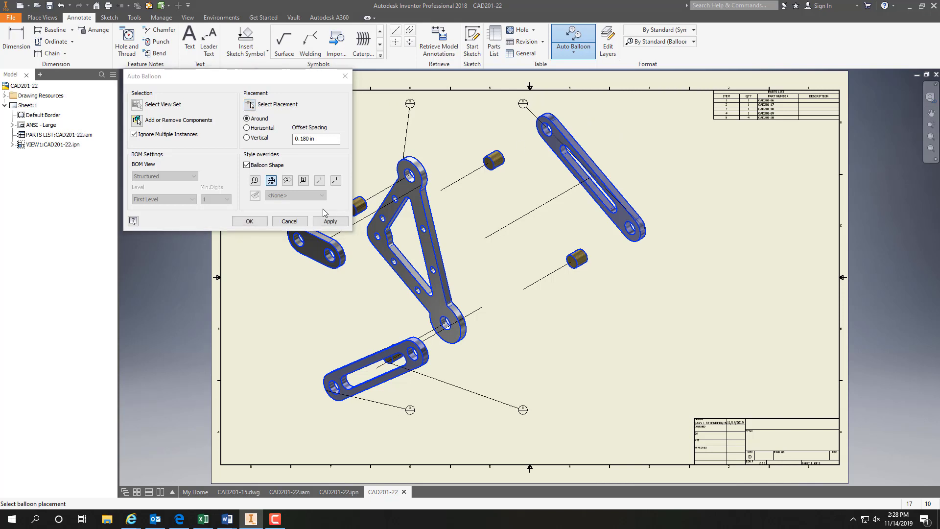
click(327, 221)
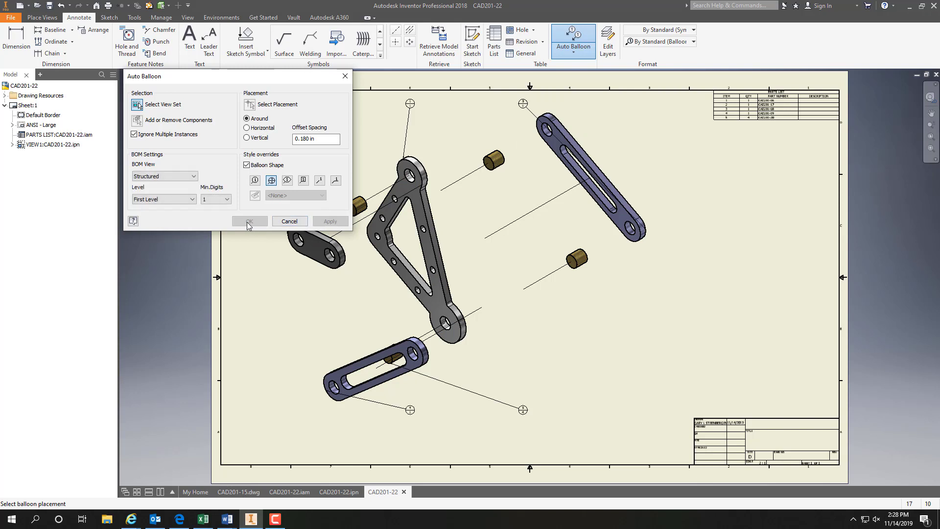
click(345, 76)
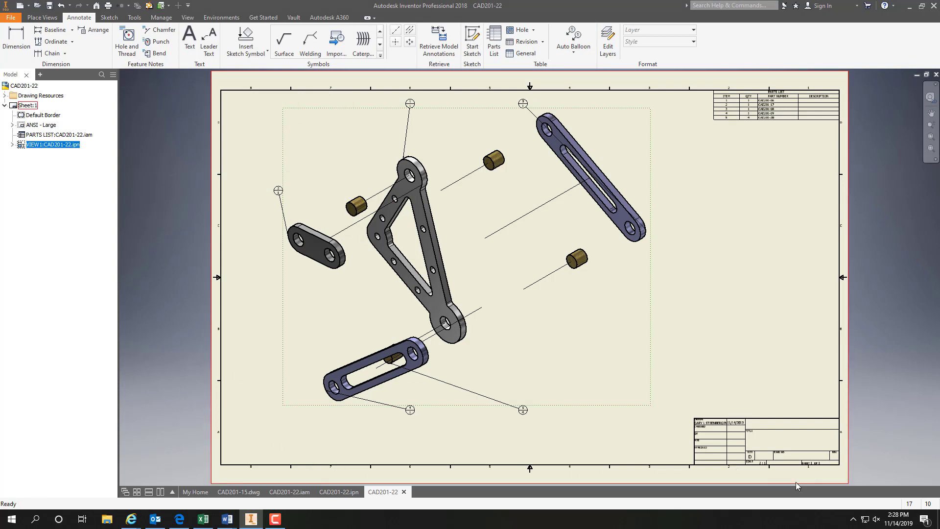
Save the drawing as CAD201-22.dwg, accepting the default choice of dependent files.
scroll(796, 481, up, 2)
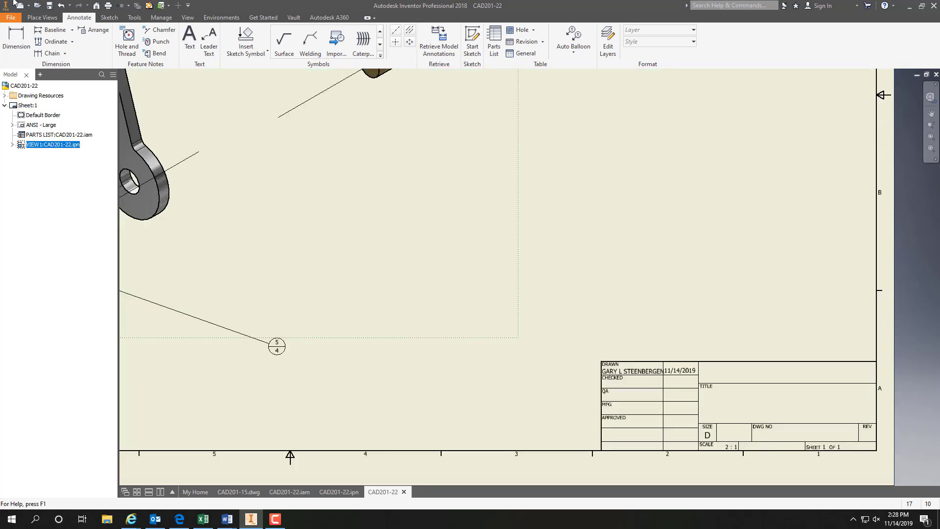
click(49, 7)
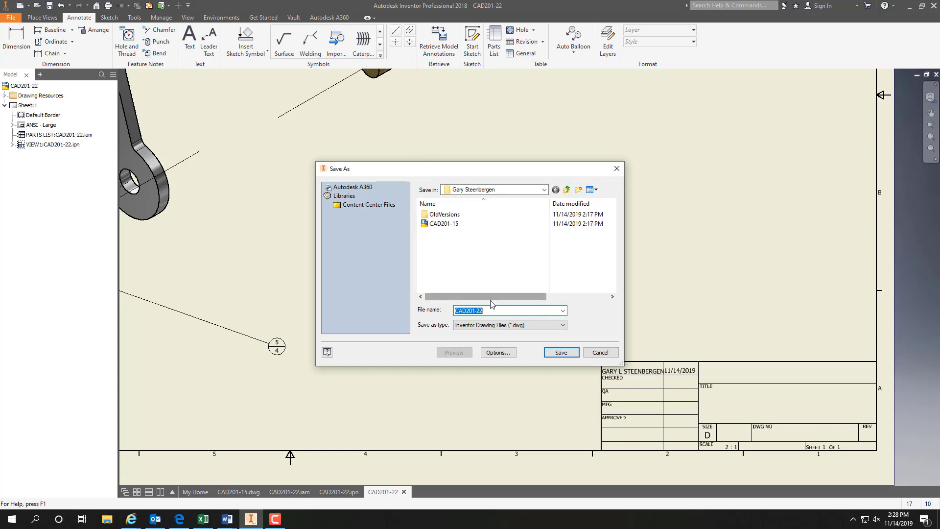
click(562, 353)
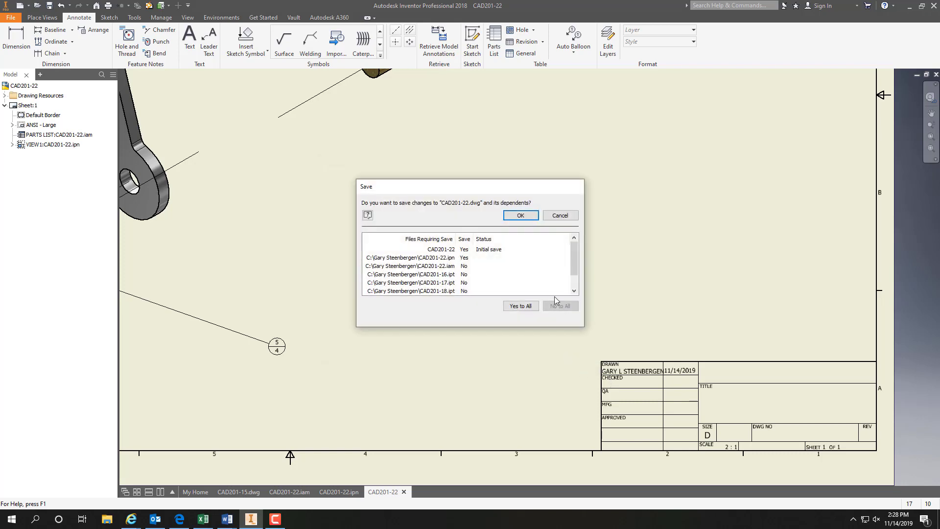
click(520, 216)
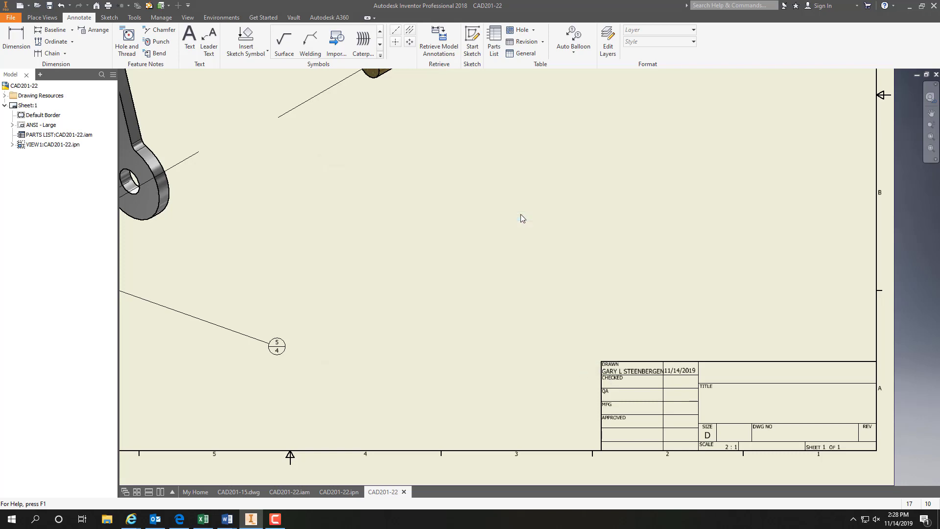